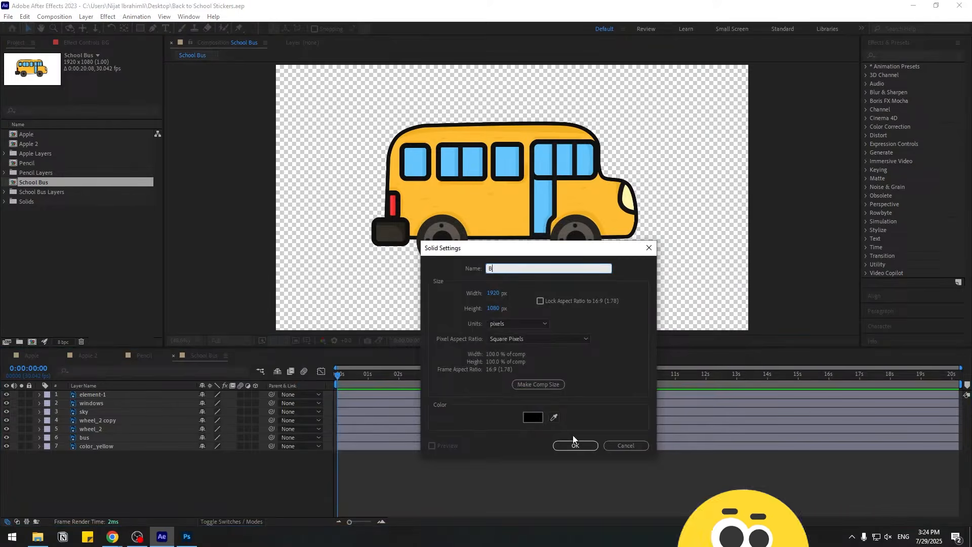
Step: Create a comp-size solid named BG and place it beneath all the bus layers
left_click(574, 445)
left_click_drag(91, 394, 119, 478)
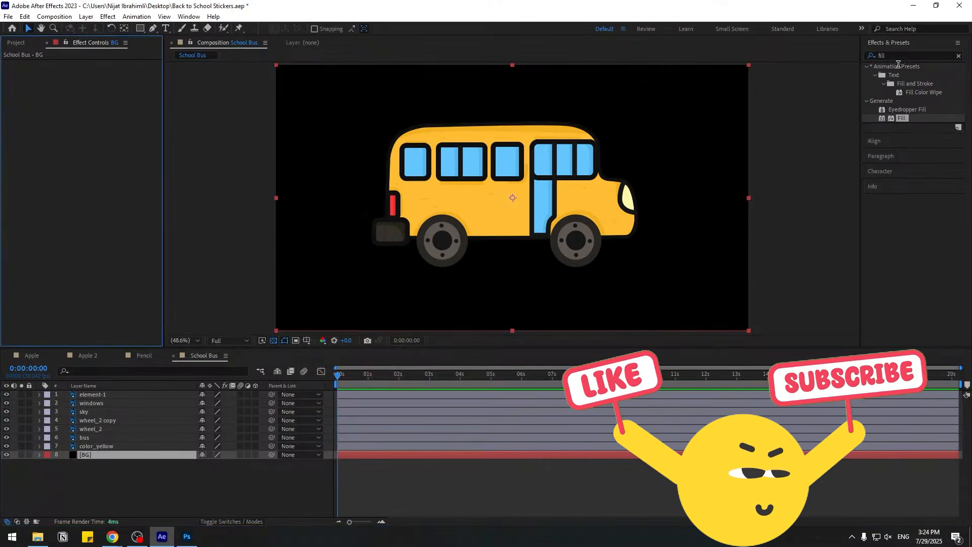
Step: Apply a Gradient Ramp effect to the BG layer, running from sky blue as start color to pale cyan as end color
left_click(891, 56)
type("gradi")
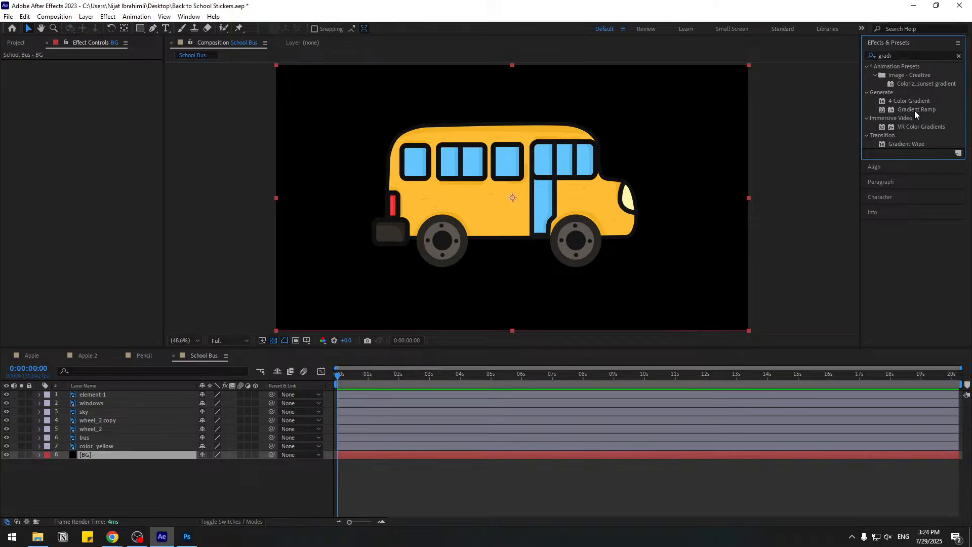
left_click_drag(915, 114, 124, 456)
left_click(95, 81)
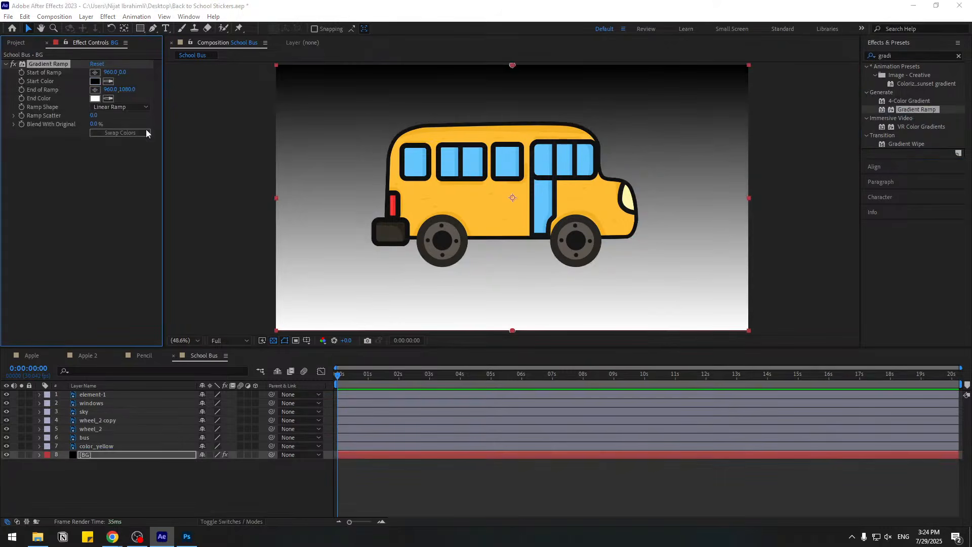
left_click_drag(439, 428, 439, 418)
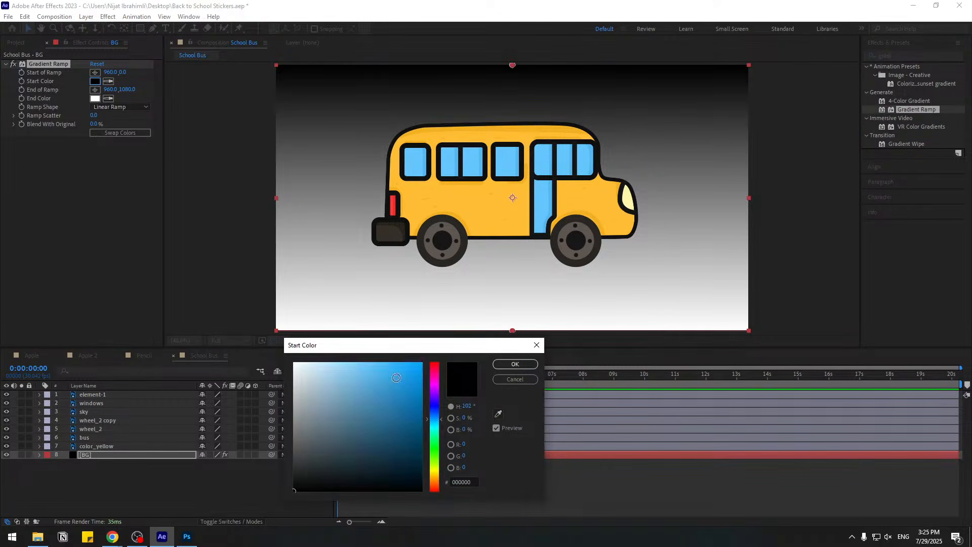
mouse_move(393, 372)
left_mouse_down()
mouse_move(385, 362)
mouse_move(329, 362)
mouse_move(336, 366)
left_mouse_up()
key("Return")
left_click(97, 99)
left_click(435, 428)
left_click(501, 366)
Step: Duplicate the BG layer and remove the Gradient Ramp effect from the upper copy
left_click(88, 454)
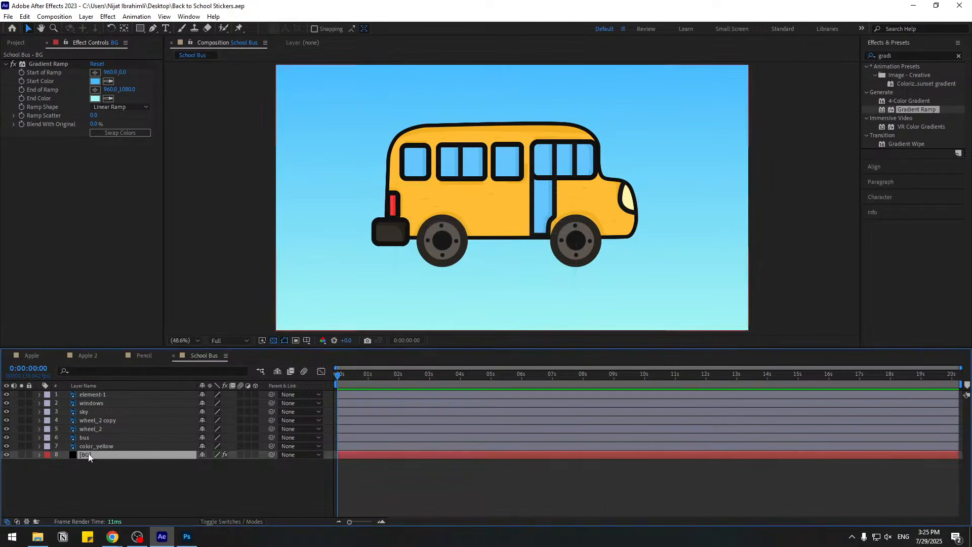
key("ctrl+d")
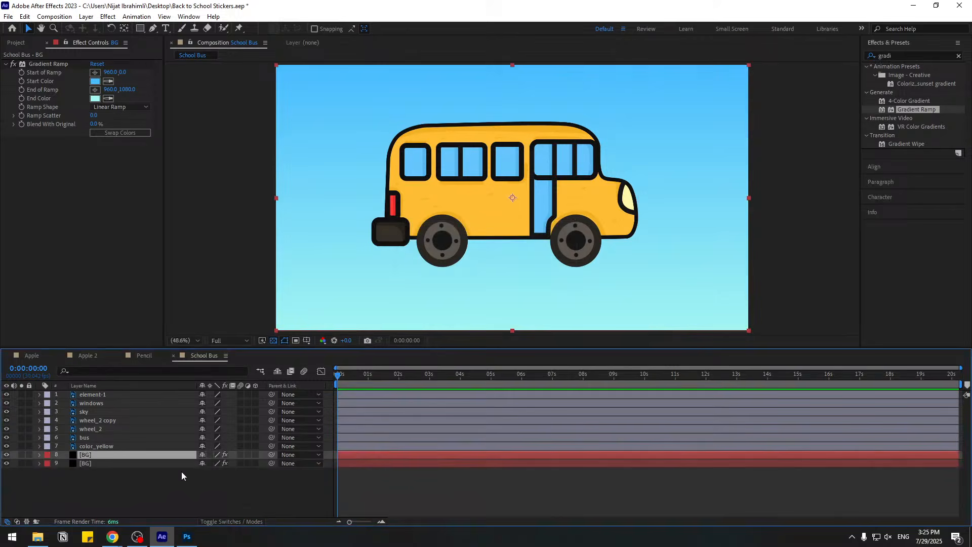
left_click(48, 63)
key("Delete")
Step: Apply the Fill effect to the upper BG copy and rename that layer road
left_click(877, 57)
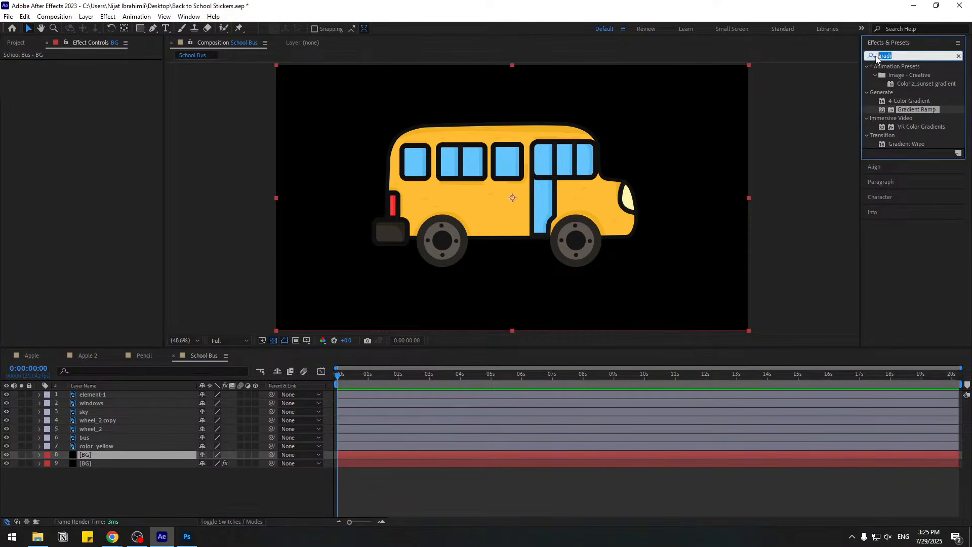
type("fill")
left_click_drag(902, 117, 89, 454)
key("Return")
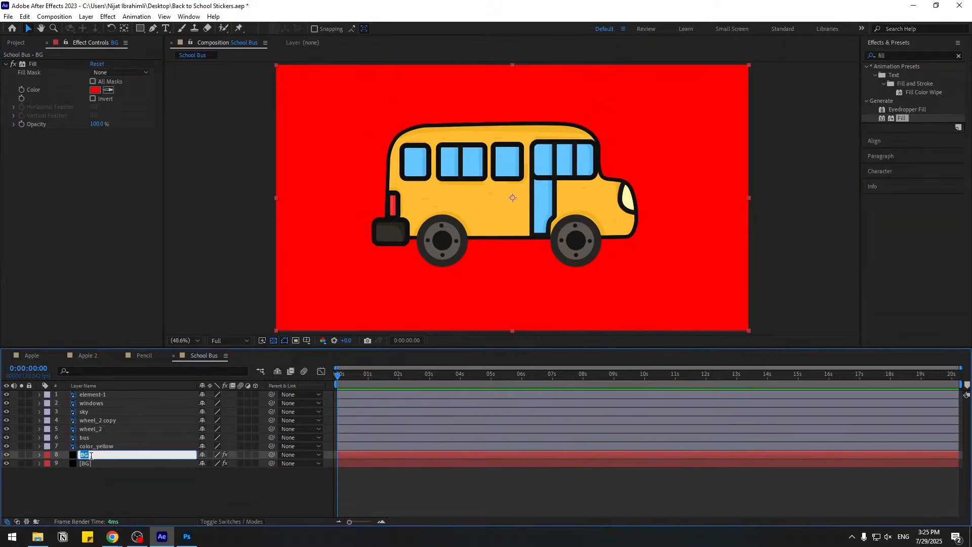
type("road")
key("Return")
Step: Set the road's fill color to dark grey 494846, then shrink and lower the layer to cover about the bottom third of the frame
left_click(95, 89)
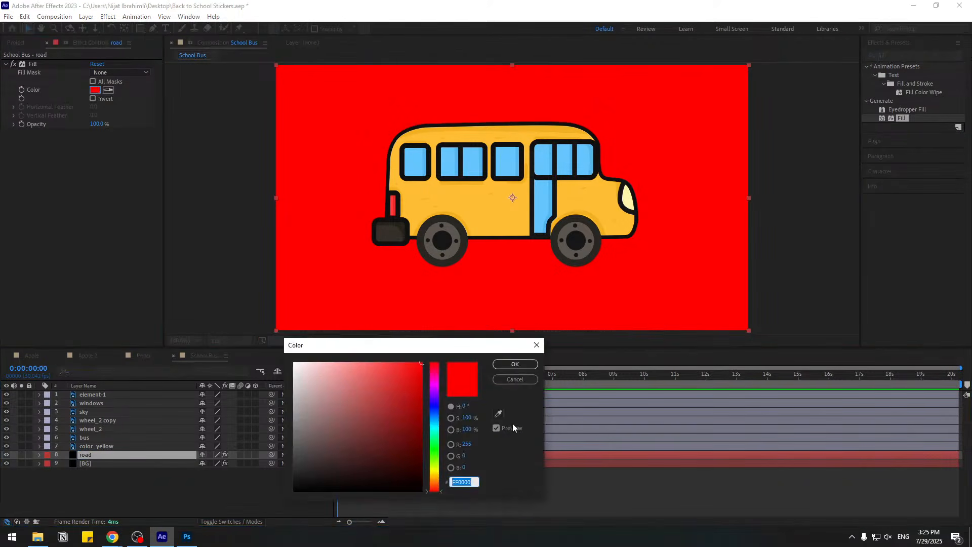
type("484848")
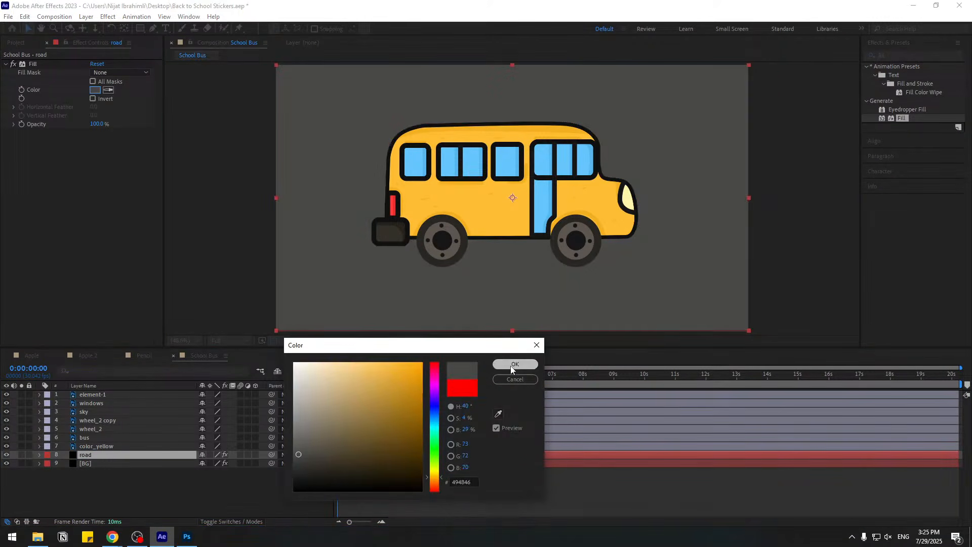
left_click(515, 364)
left_click_drag(512, 76, 509, 154)
left_click_drag(322, 189, 324, 291)
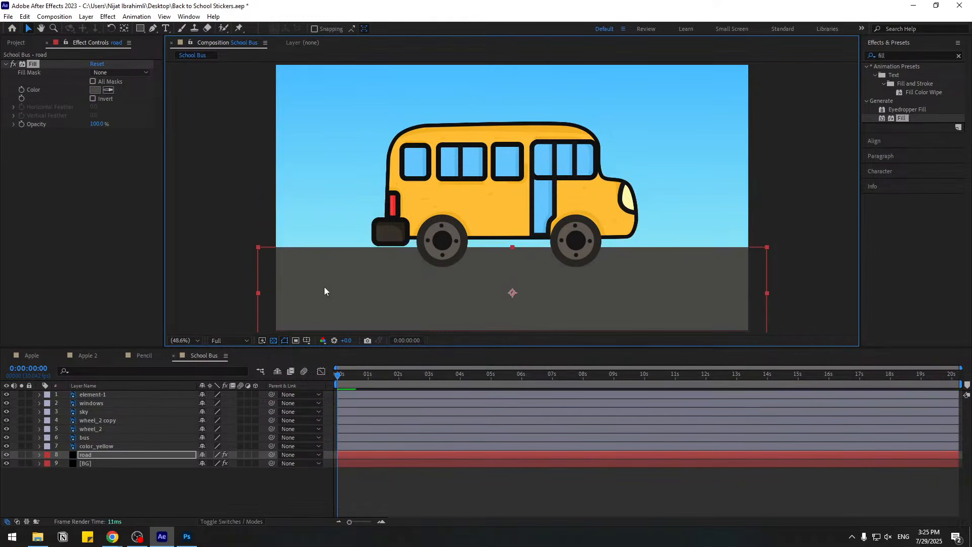
Step: Move all the bus layers, from element-1 to color_yellow, straight down together so the wheels rest on the road
left_click(101, 447)
left_click(111, 393, "shift")
left_click_drag(497, 210, 497, 247)
left_click(182, 94)
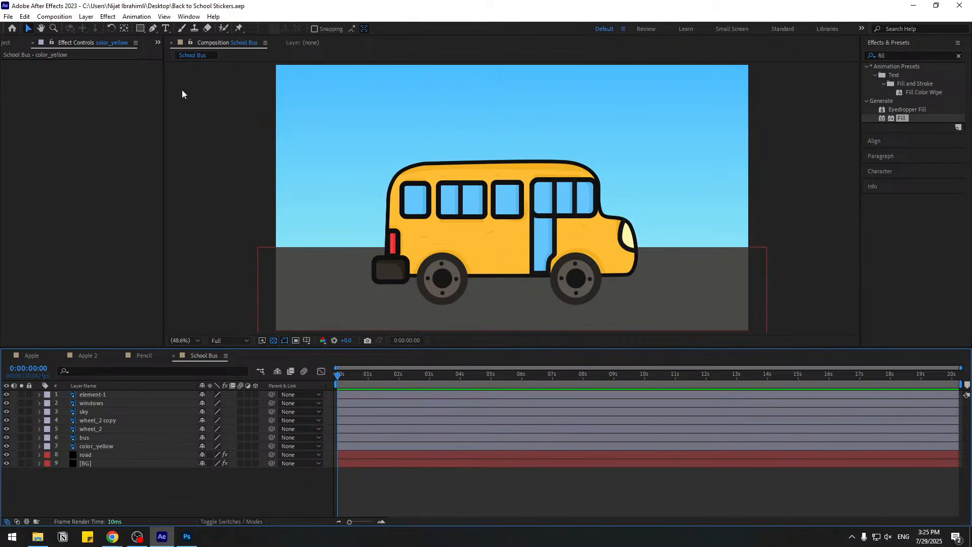
Step: Draw a straight horizontal line with the Pen tool across the road, extending just past both sides of the frame
left_click(153, 29)
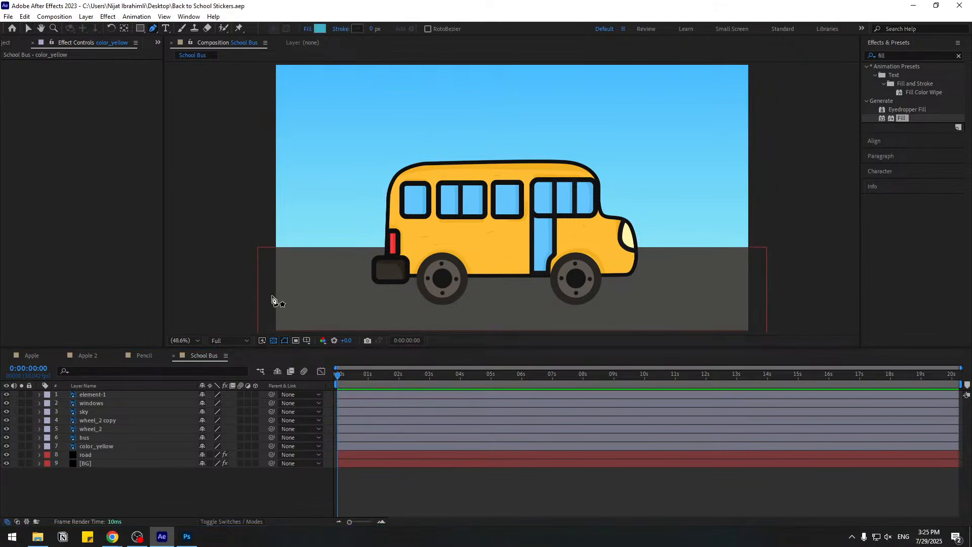
left_click(272, 295)
left_click(759, 295)
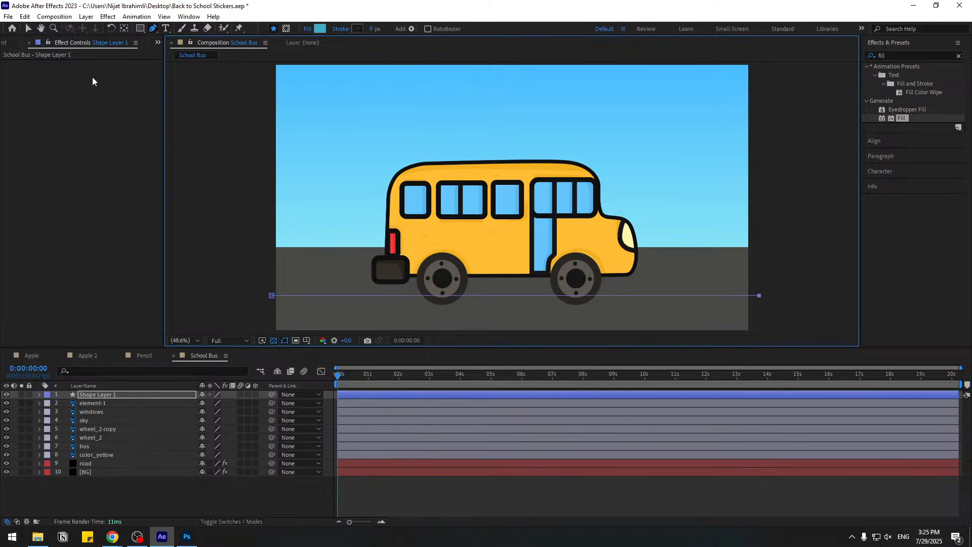
left_click(28, 28)
Step: Remove the line's fill and give it a white FFFFFF stroke 15 px wide
left_click(385, 29)
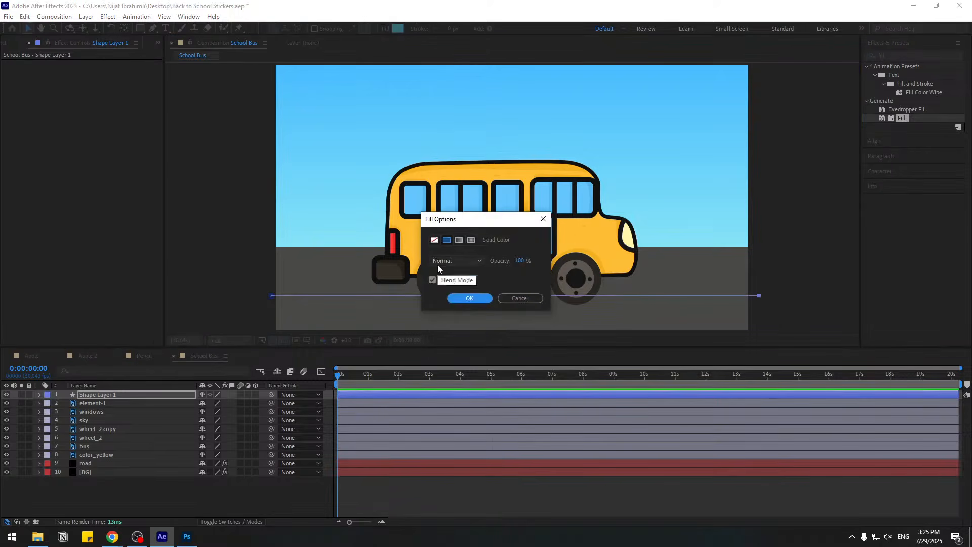
left_click(435, 240)
left_click(469, 298)
left_click(435, 29)
type("ffffff")
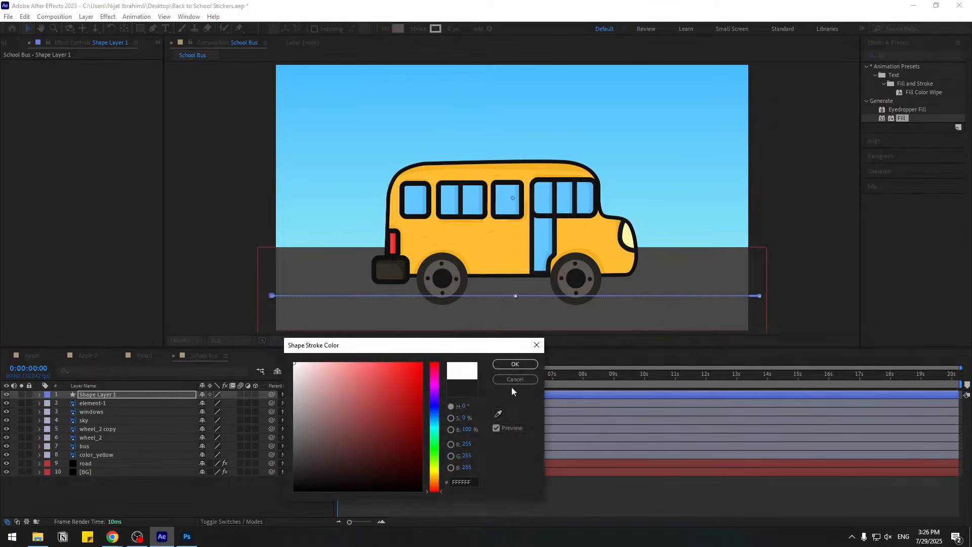
left_click(514, 364)
left_click(450, 29)
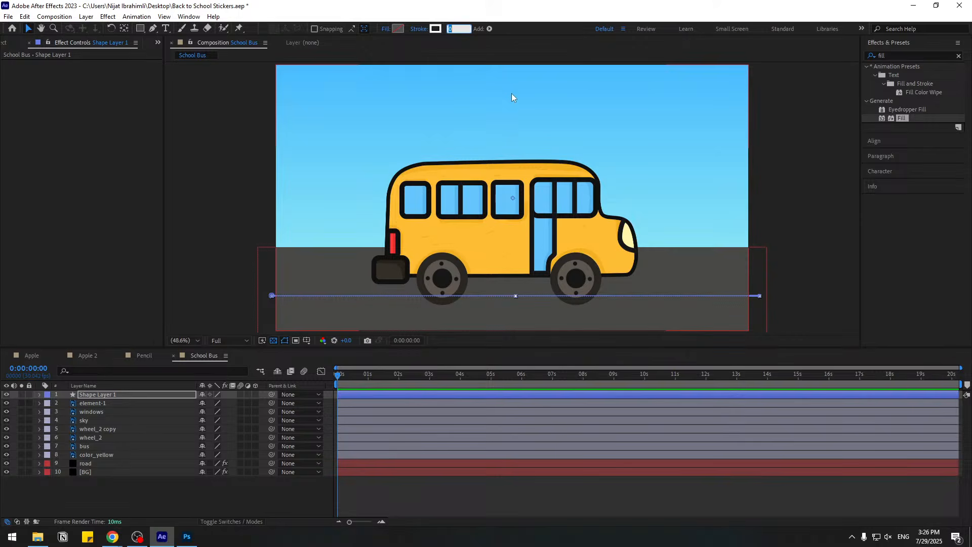
type("15")
key("Return")
Step: Rename the line's shape layer road_line and place it between the color_yellow and road layers
left_click(112, 395)
key("Return")
type("roa")
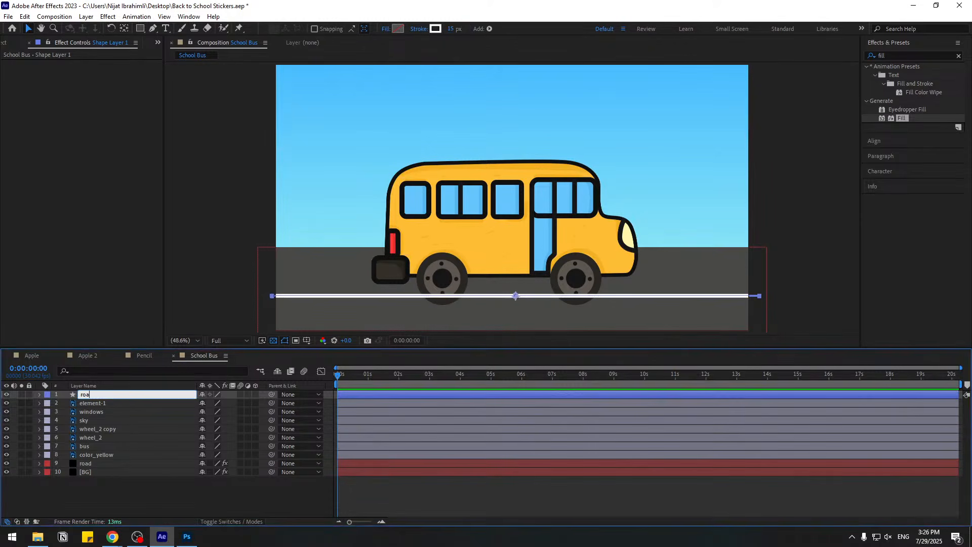
type("d_line")
key("Return")
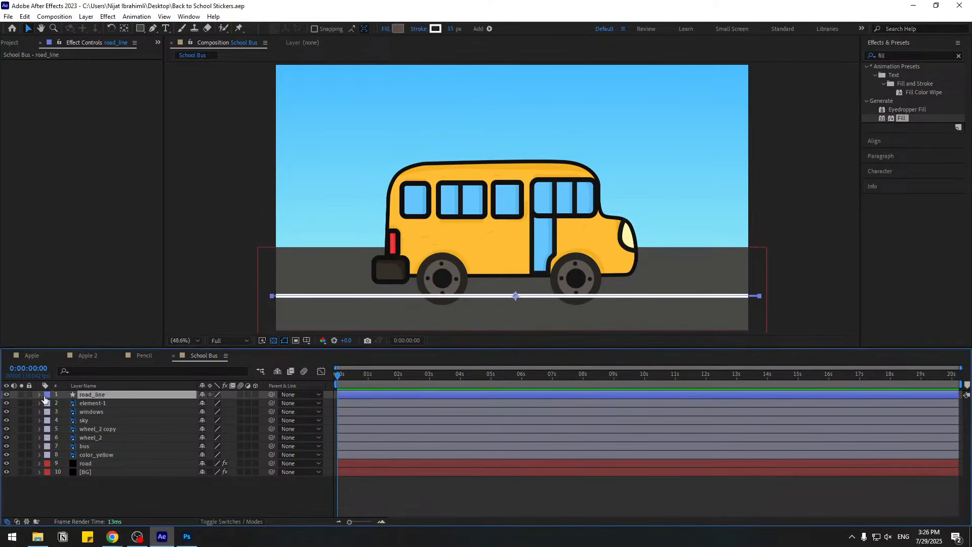
left_click(39, 395)
left_click_drag(111, 393, 123, 475)
Step: Add dashes with a dash length of 216 to road_line's stroke and keyframe the dash Offset at the start
left_click(49, 464)
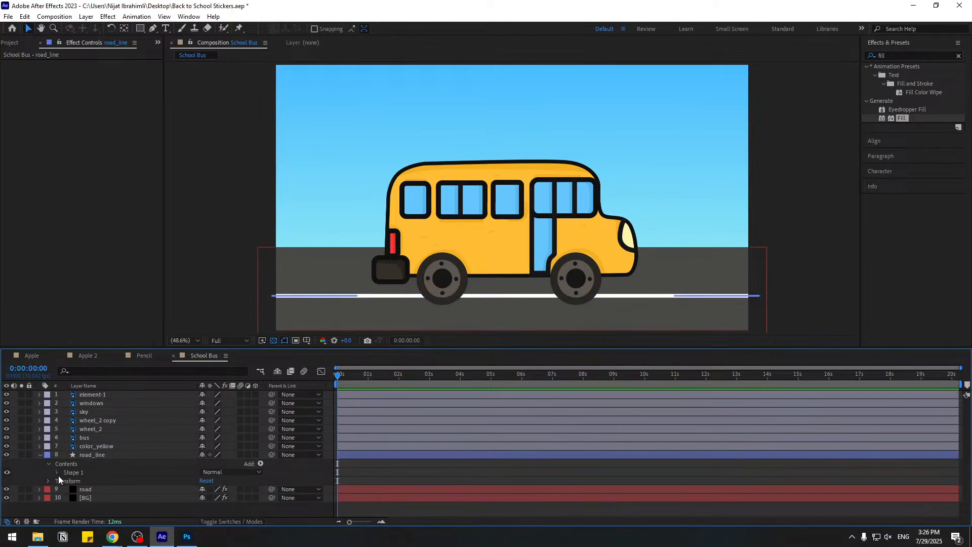
left_click(57, 472)
scroll(65, 478, "down", 1)
left_click(65, 470)
scroll(62, 473, "down", 3)
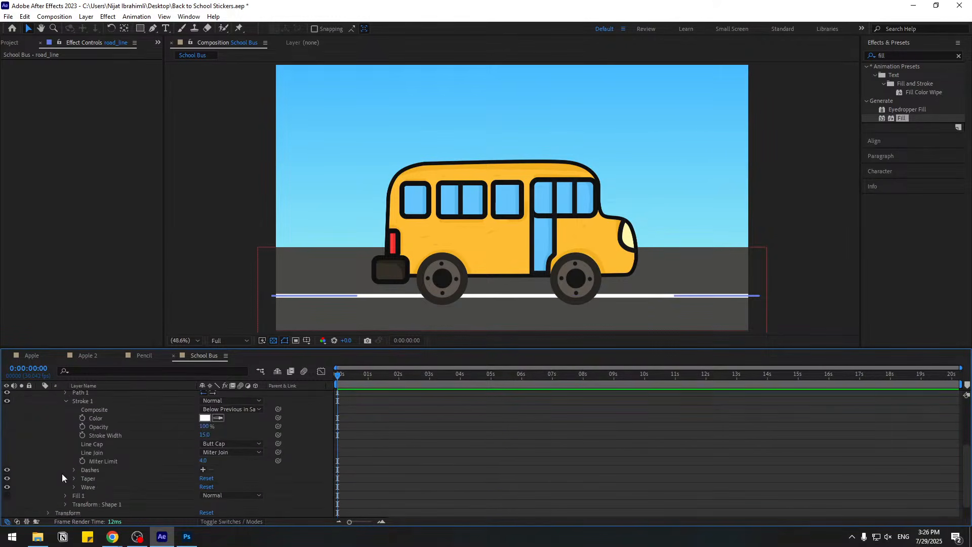
left_click(203, 469)
left_click_drag(204, 478, 309, 477)
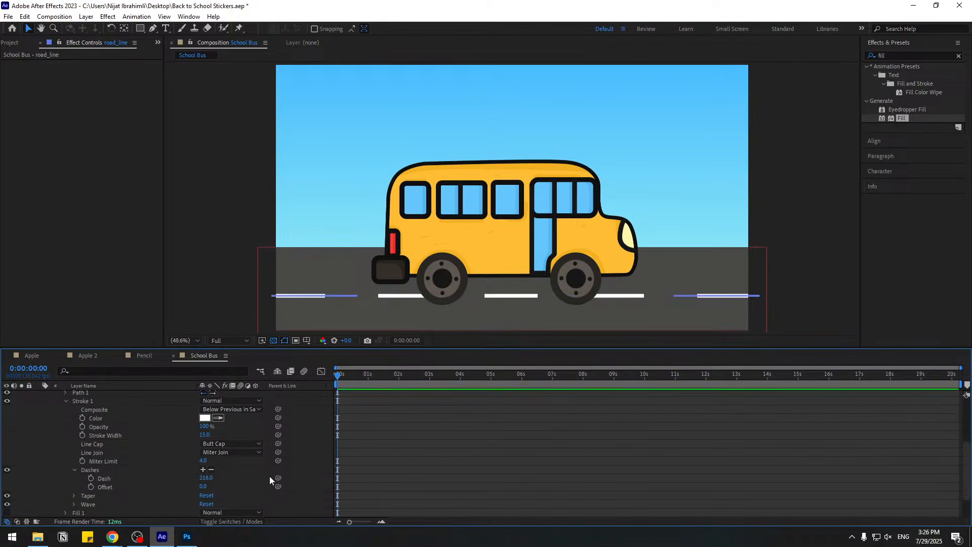
left_click(94, 486)
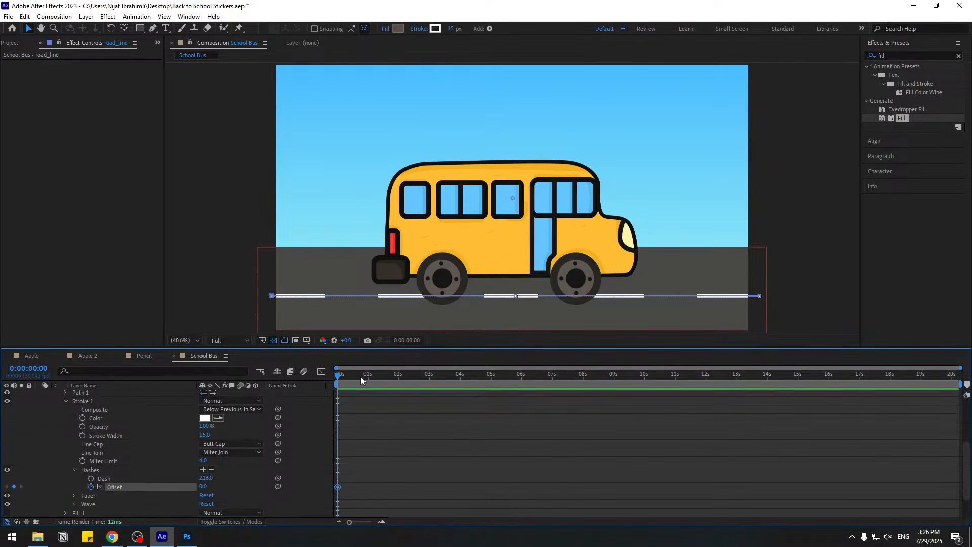
Step: End the work area at 0:00:08:00 and trim the composition to it
left_click(582, 375)
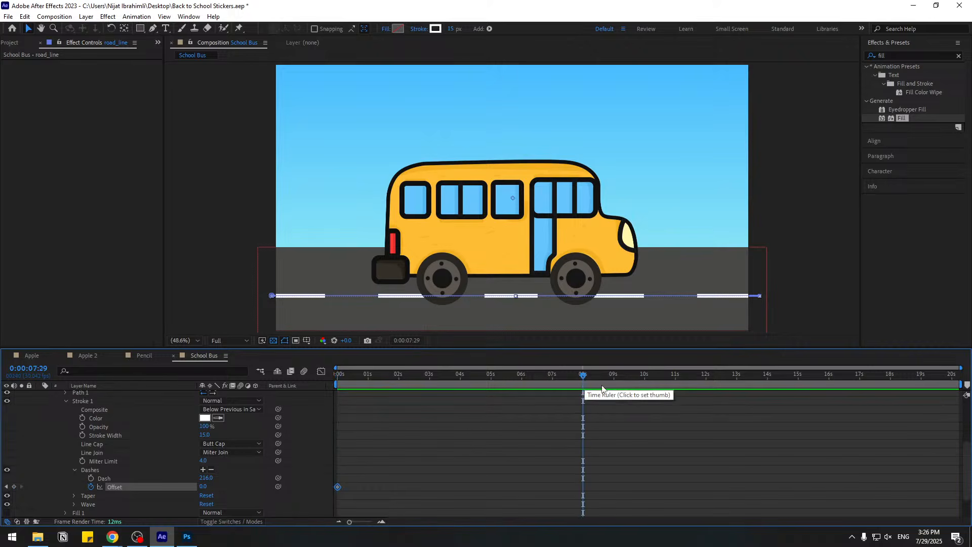
key("Page_Down")
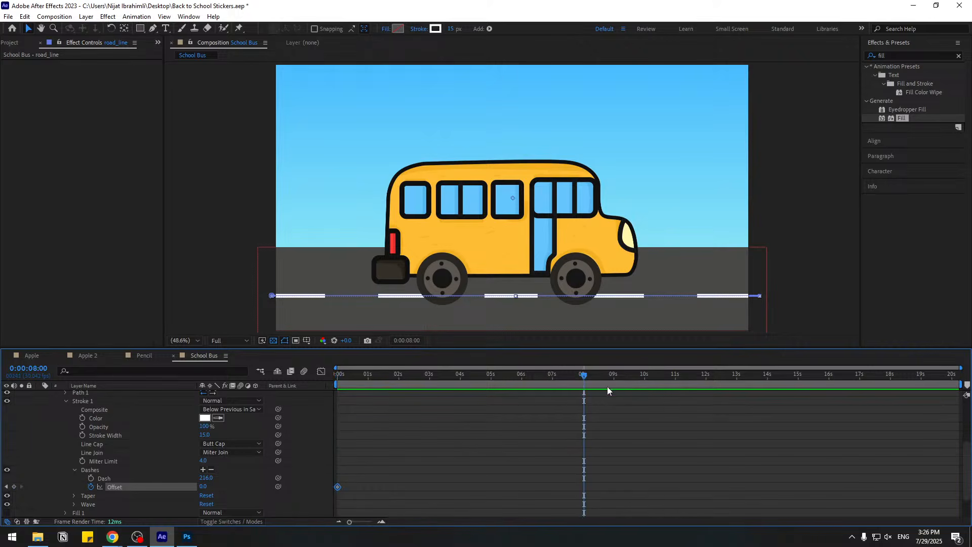
key("n")
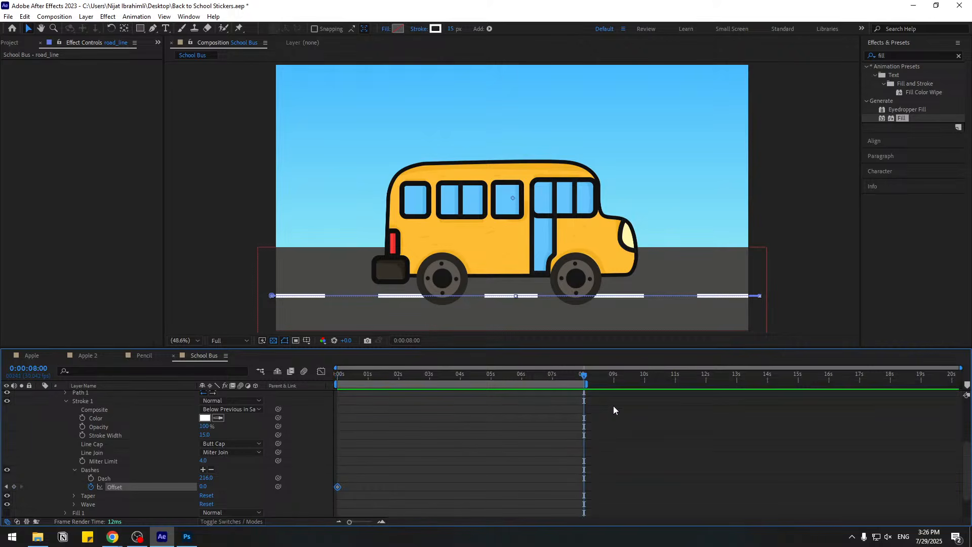
right_click(560, 386)
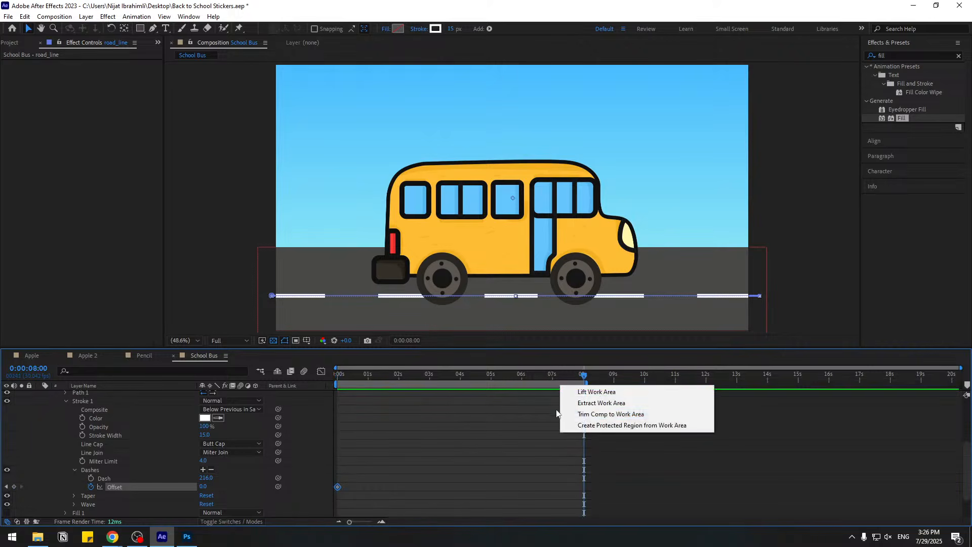
left_click(626, 415)
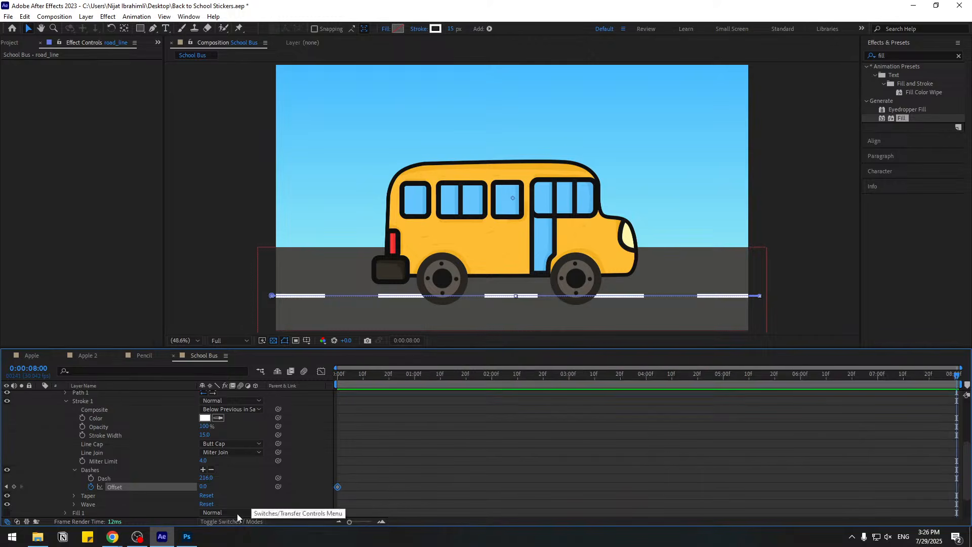
Step: Set road_line's dash Offset to 4377 at the 8-second mark, preview the road motion, and collapse the layer's properties
left_click_drag(203, 486, 343, 477)
left_click(437, 457)
key("space")
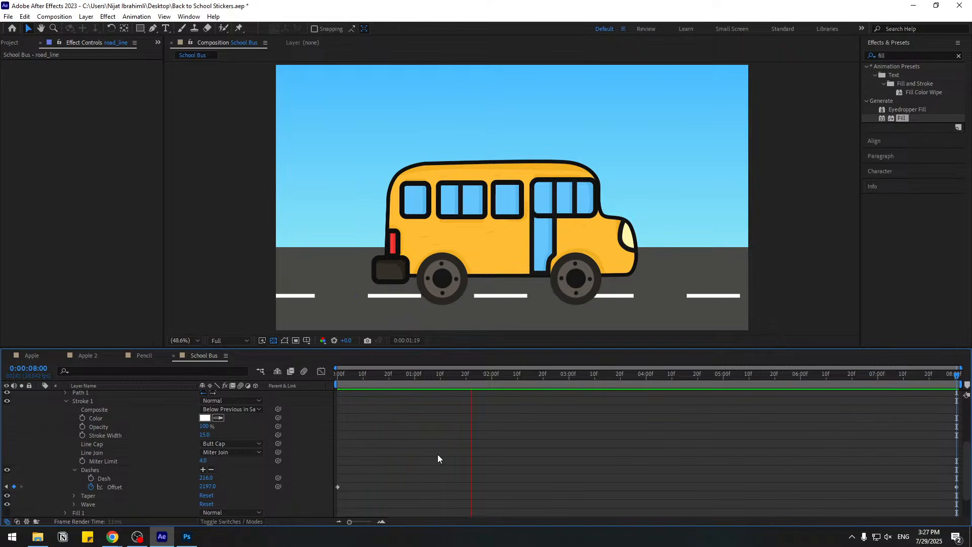
key("space")
left_click_drag(208, 486, 324, 484)
key("space")
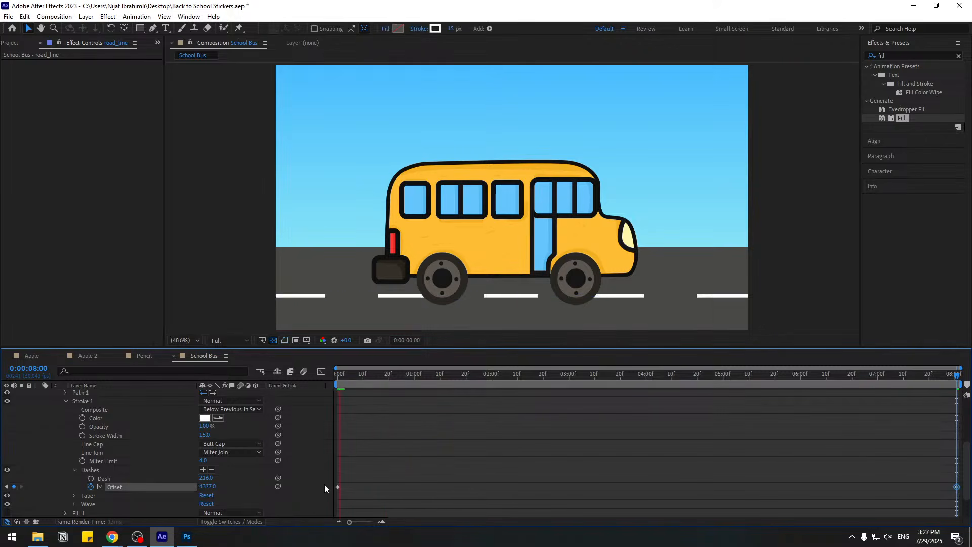
key("Home")
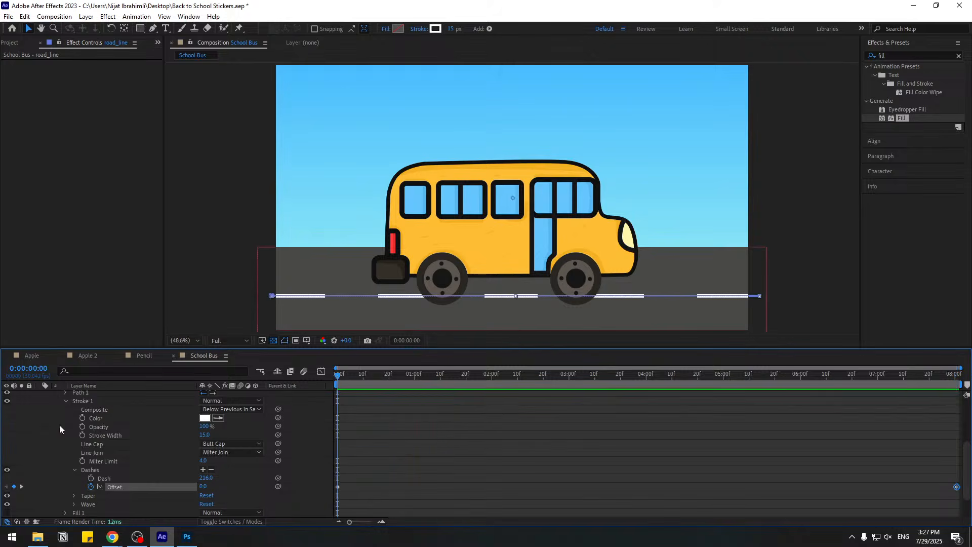
scroll(54, 423, "up", 2)
left_click(40, 419)
left_click(150, 503)
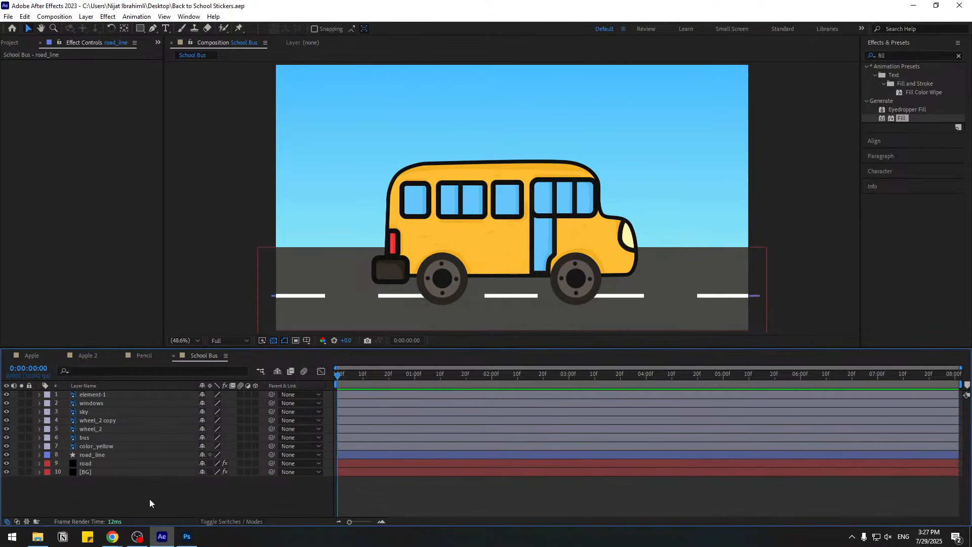
Step: Add a null object to the composition and center its anchor point
right_click(102, 501)
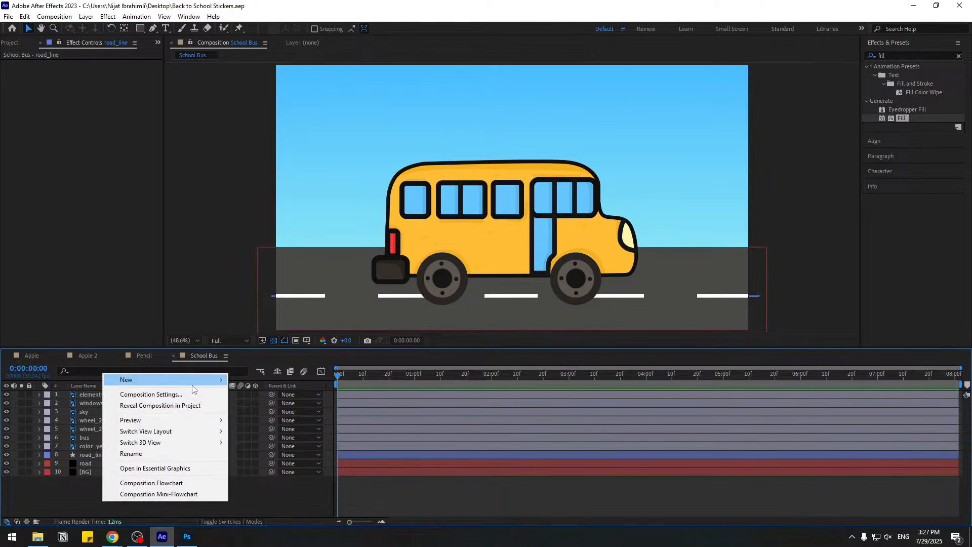
mouse_move(194, 381)
left_click(267, 440)
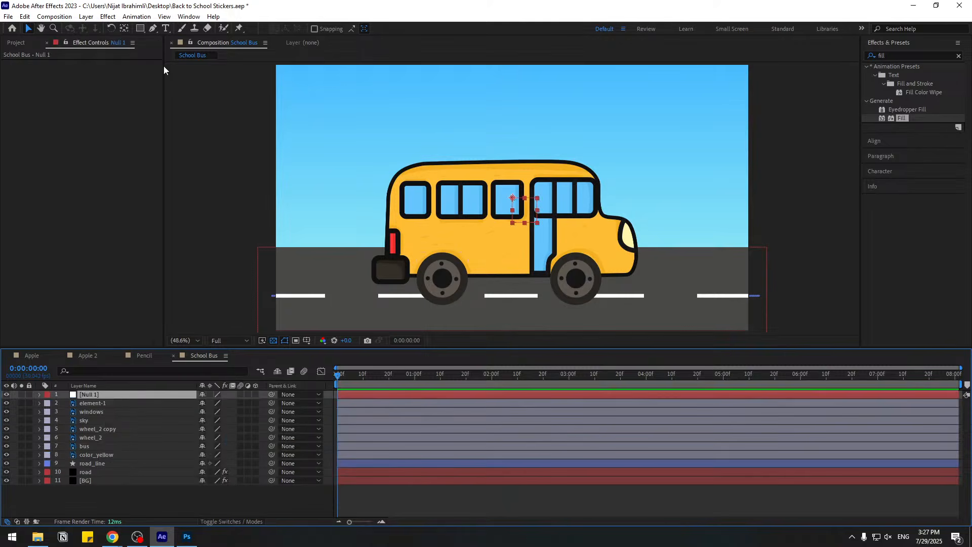
double_click(126, 29)
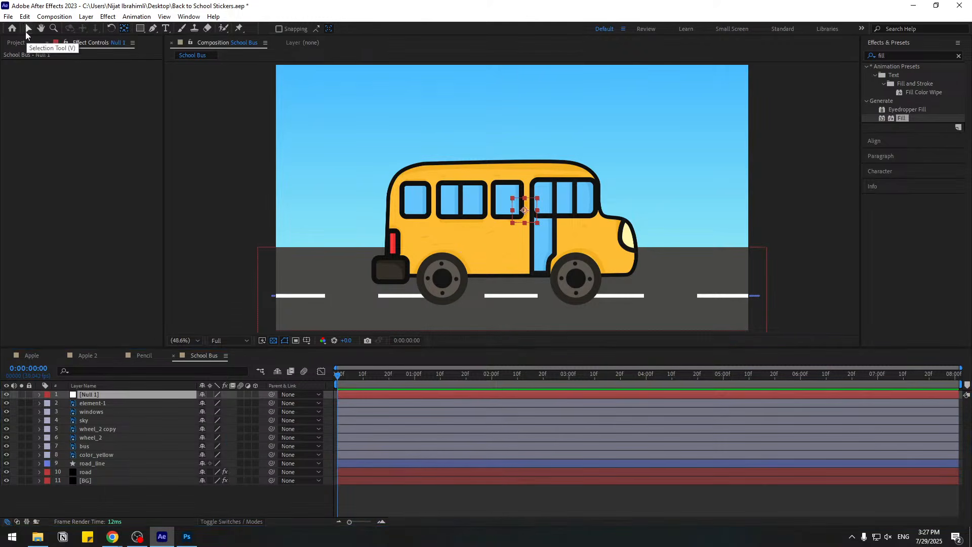
Step: Move Null 1 to the bus's lower body between the wheels and parent bus, wheel_2 and wheel_2 copy to it
left_click(27, 28)
left_click_drag(528, 210, 508, 271)
left_click(90, 447)
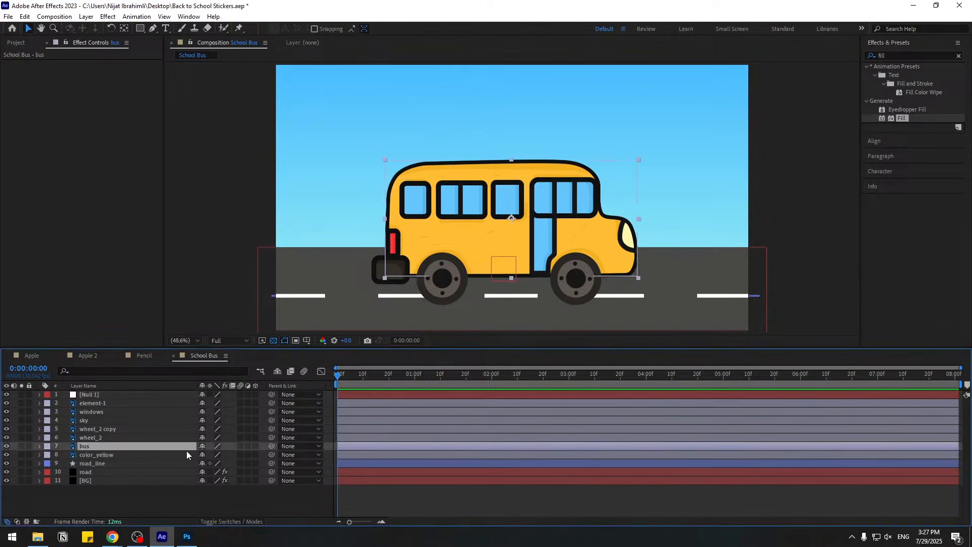
left_click(93, 437, "ctrl")
left_click(94, 429, "ctrl")
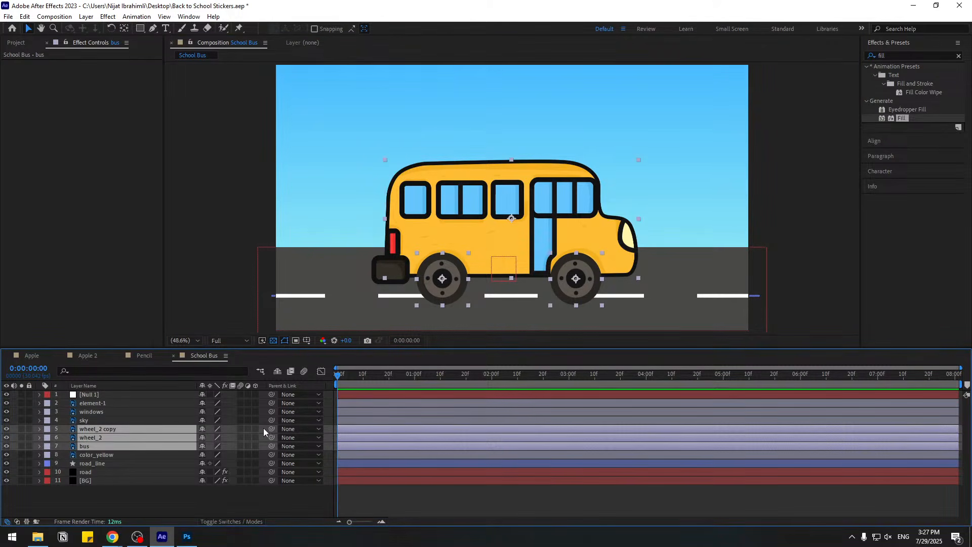
left_click_drag(272, 429, 89, 394)
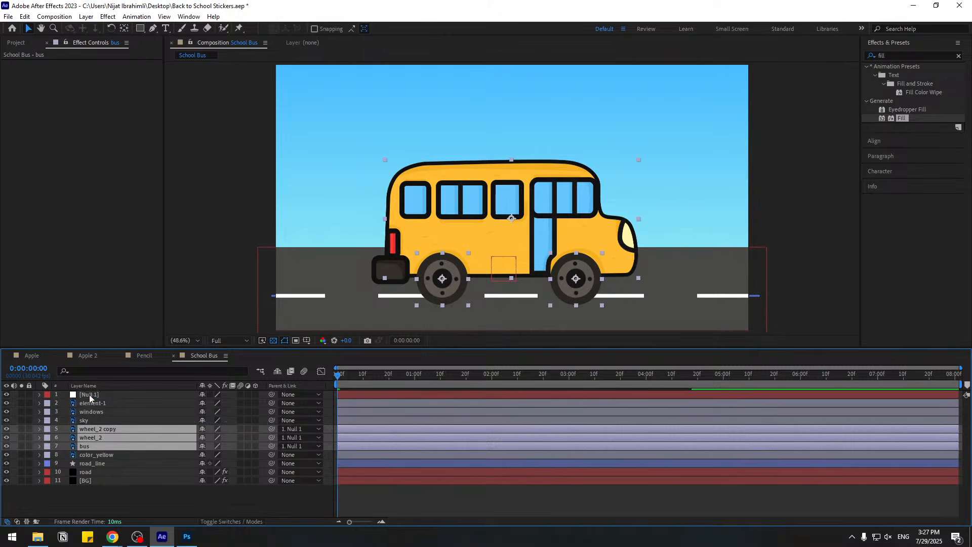
Step: Parent the sky, element-1 and windows layers to the bus layer
left_click(90, 421)
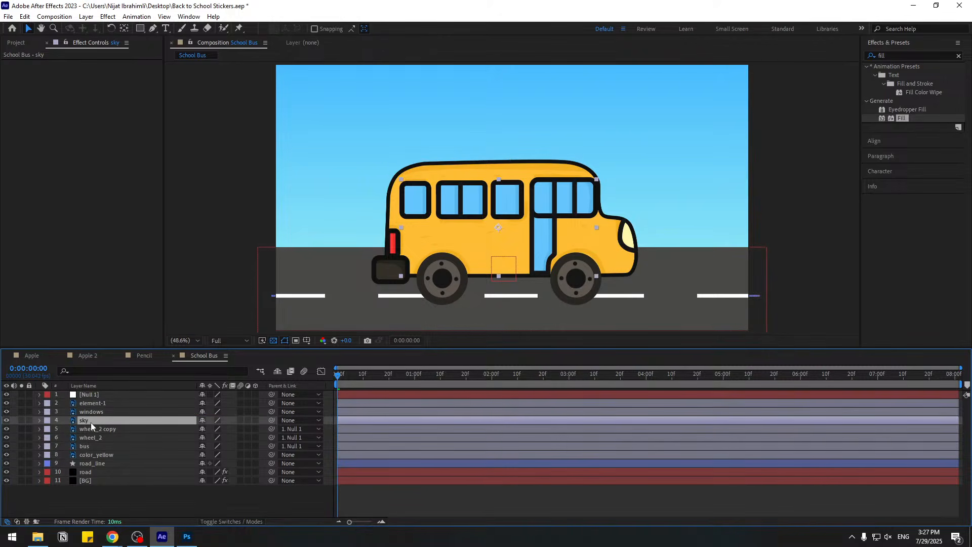
left_click_drag(272, 421, 96, 446)
left_click(104, 403)
left_click_drag(270, 403, 96, 446)
left_click(106, 412)
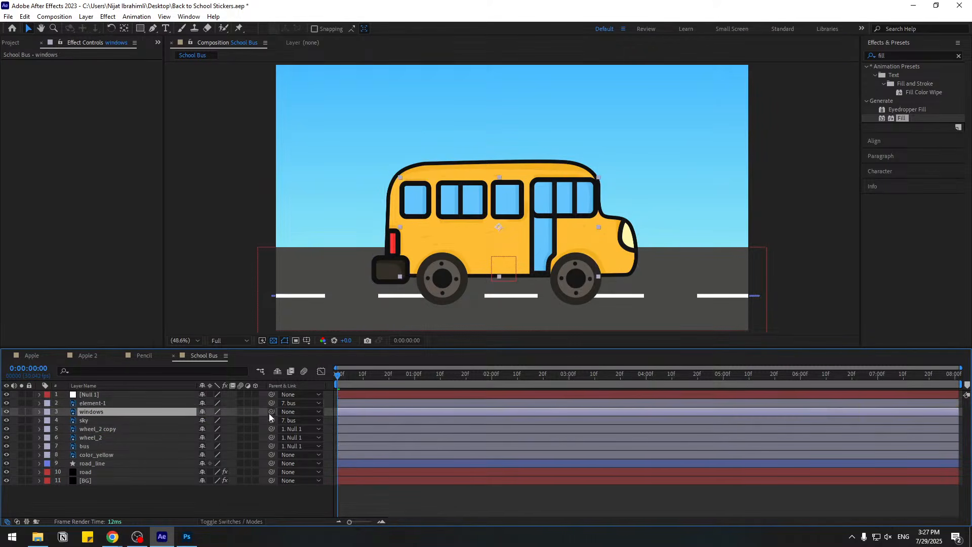
left_click_drag(271, 412, 125, 446)
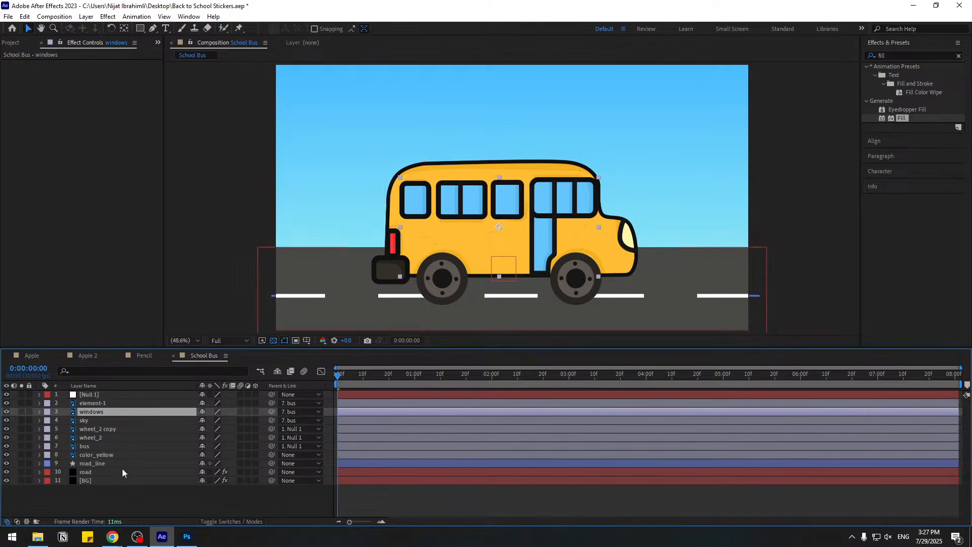
Step: Check what color_yellow covers by toggling its visibility, save the project, and parent color_yellow to the bus layer
left_click(98, 455)
left_click(6, 455)
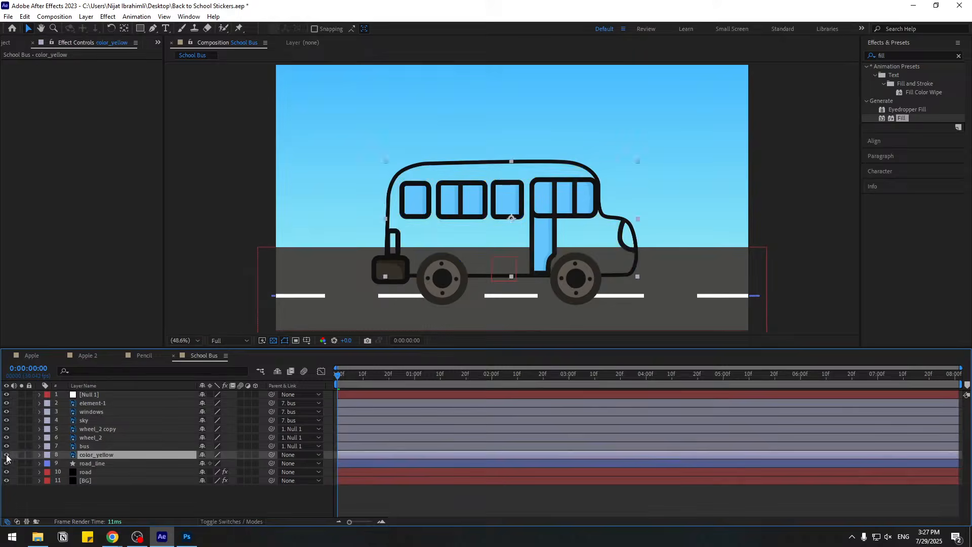
left_click(6, 455)
left_click(107, 498)
key("ctrl+s")
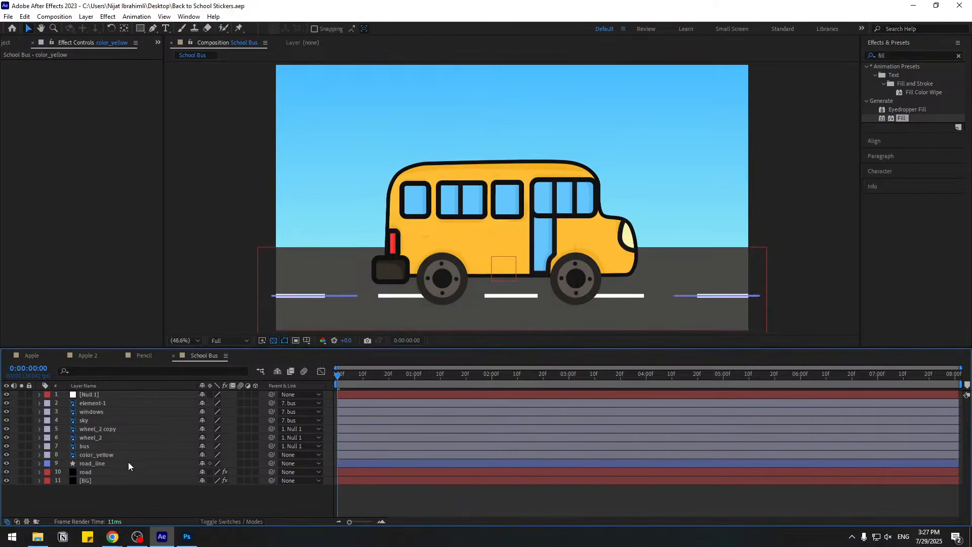
left_click(107, 454)
left_click_drag(271, 455, 86, 447)
left_click(116, 498)
Step: Keyframe the bus layer's Position at the start and lower it to a Y of -139.3 at 0:00:00:09
left_click(83, 449)
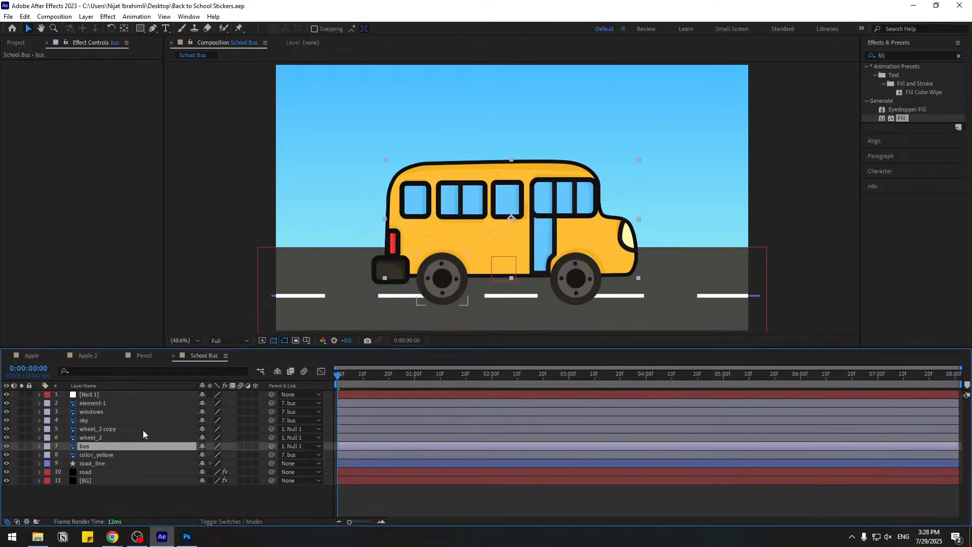
key("p")
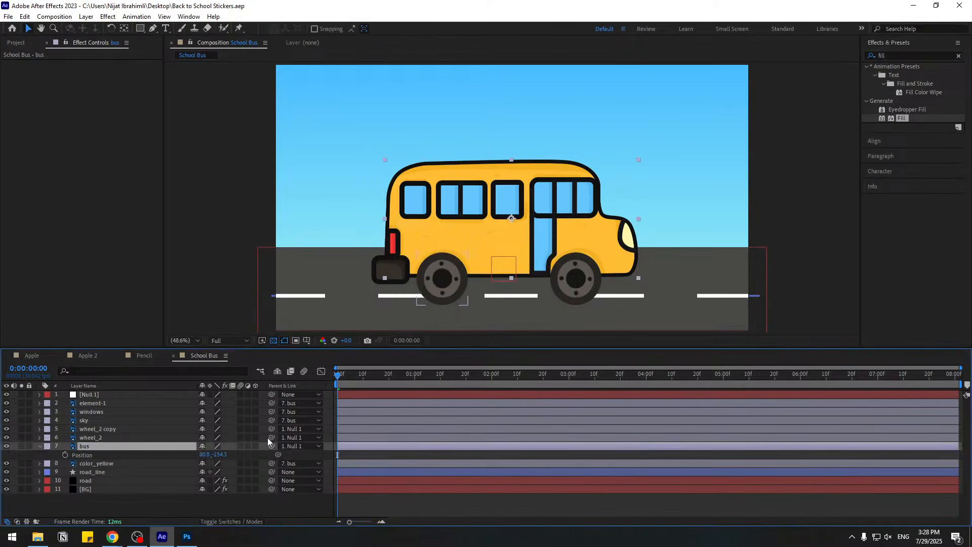
left_click(65, 455)
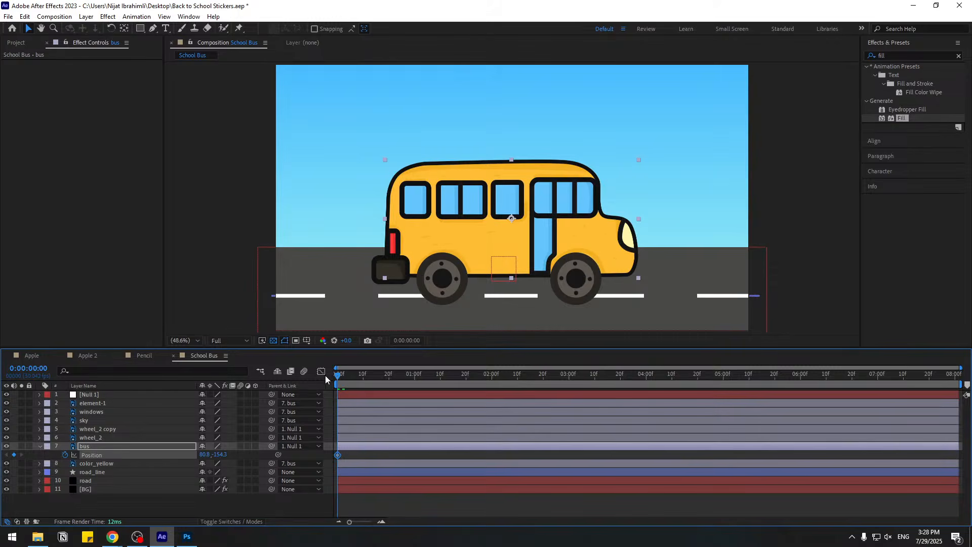
key("space")
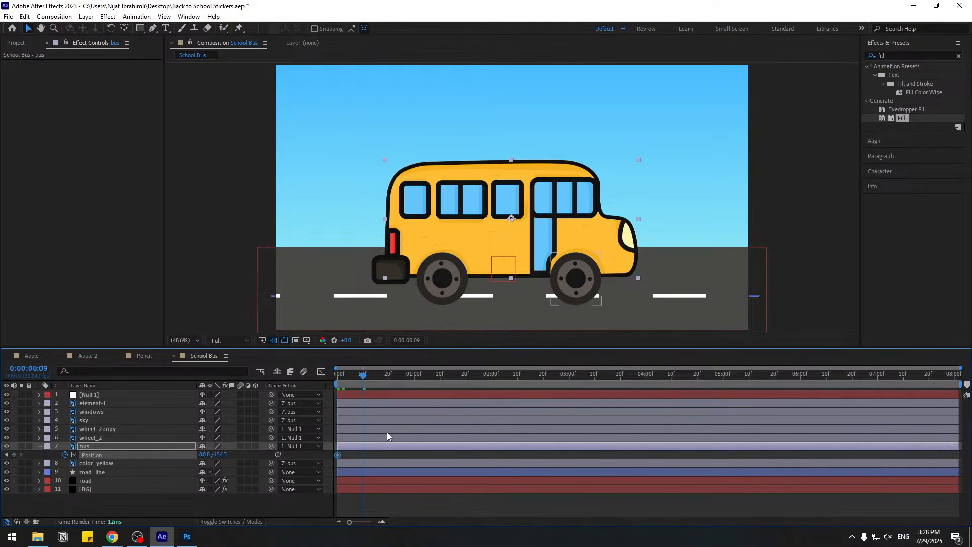
left_click_drag(218, 455, 225, 455)
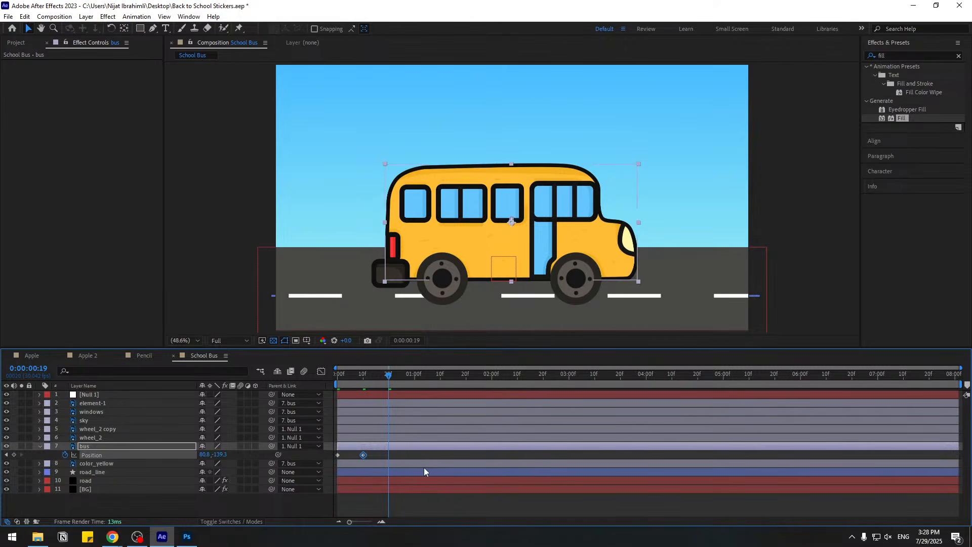
Step: Copy the bus's first Position keyframe to 0:00:00:19, apply Easy Ease to all three keyframes, and preview the bounce
left_click(338, 454)
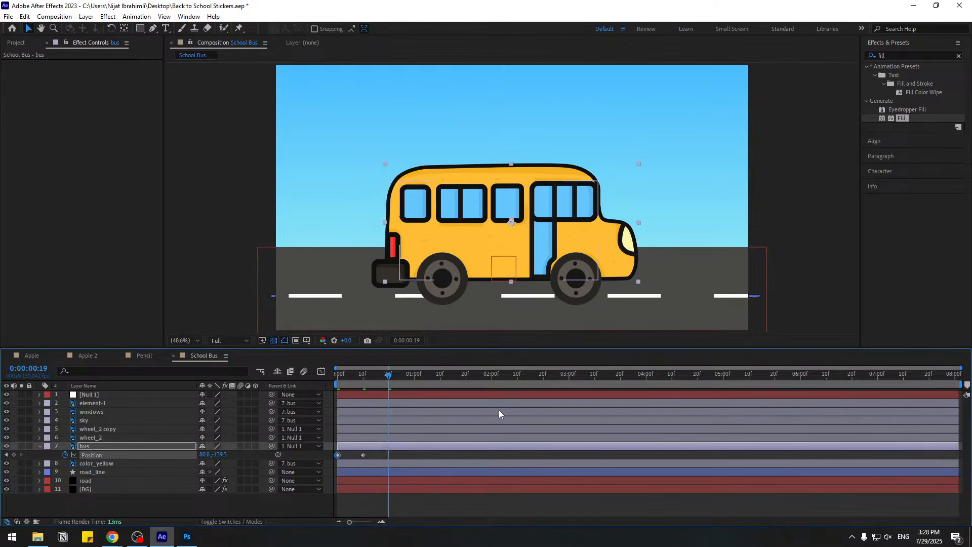
key("ctrl+v")
right_click(338, 456)
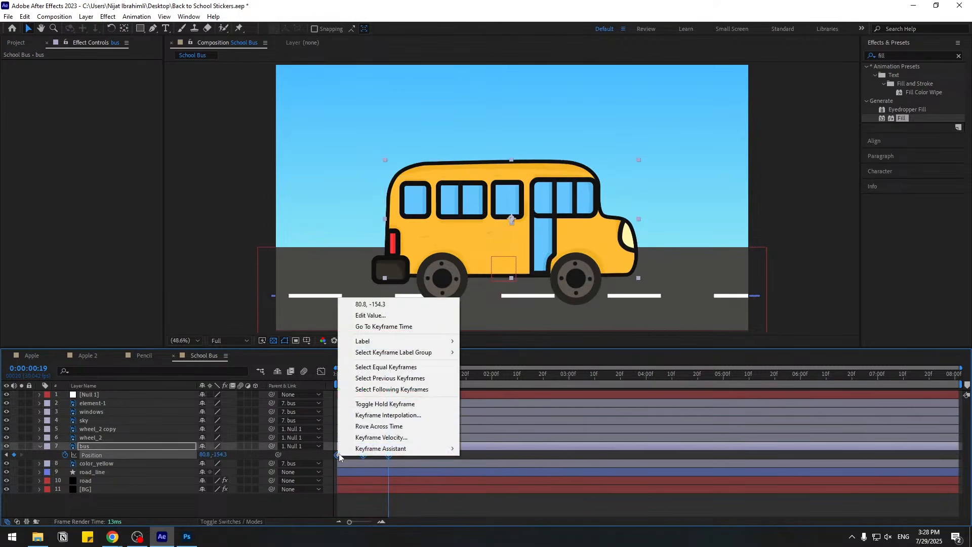
mouse_move(389, 449)
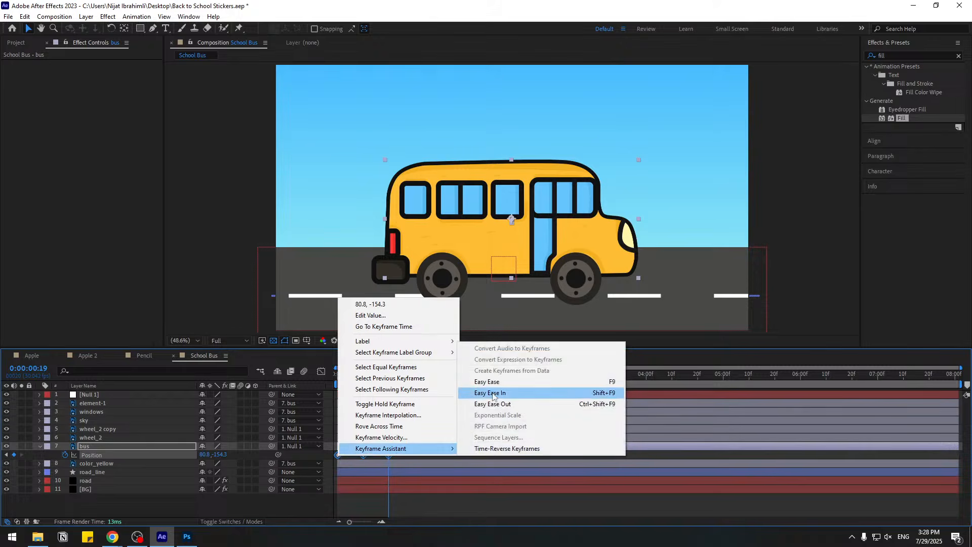
left_click(609, 384)
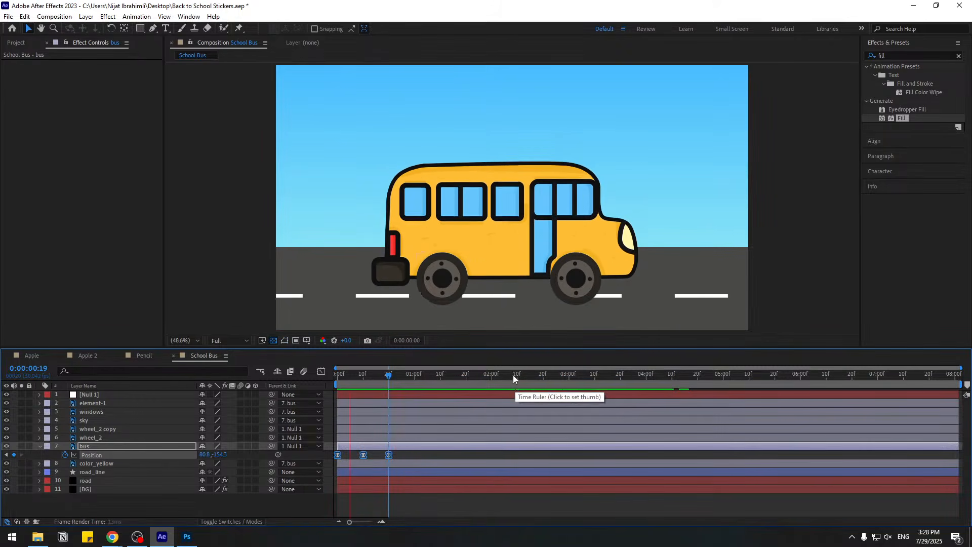
left_click(404, 454)
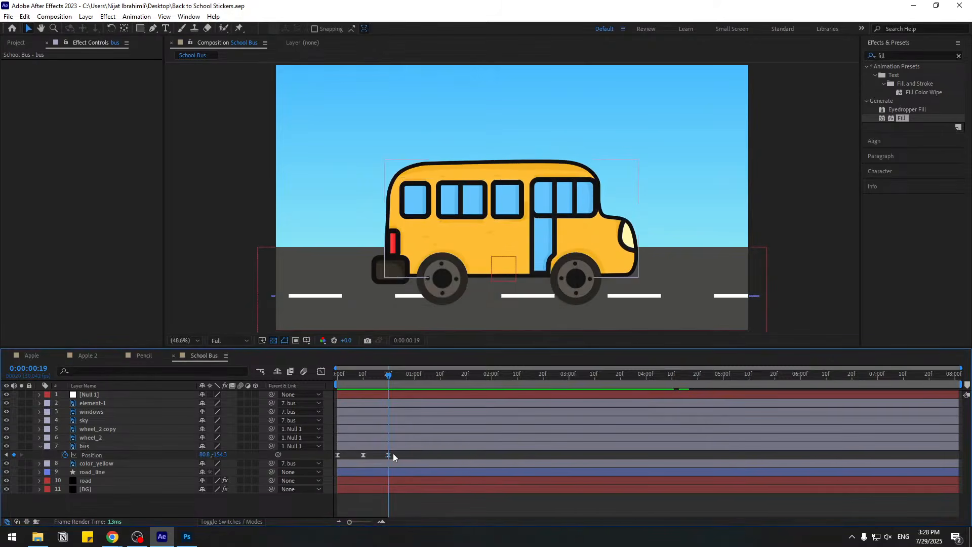
Step: Add the expression loopOutDuration(type = "cycle", duration = 0) to the bus's Position and preview the looping bounce
left_click_drag(393, 454, 333, 466)
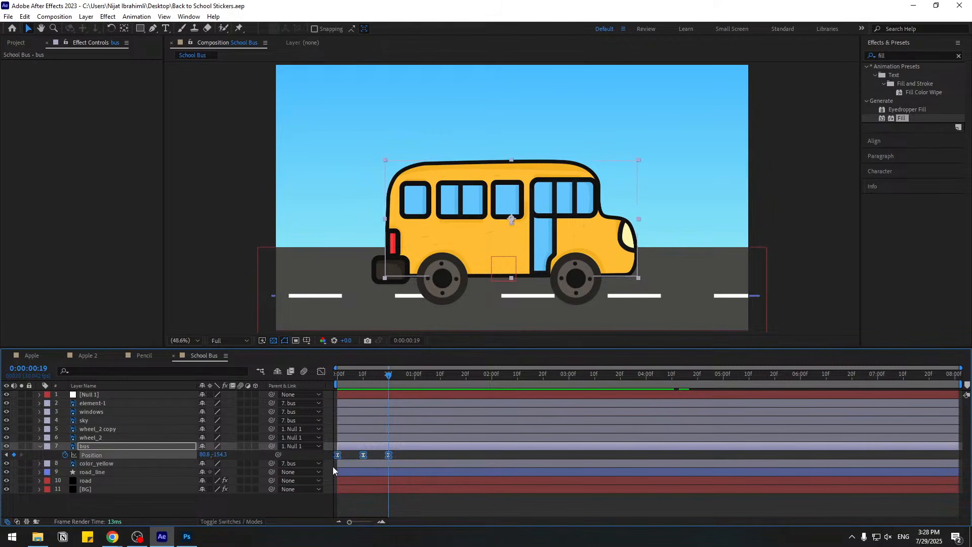
left_click(68, 454, "alt")
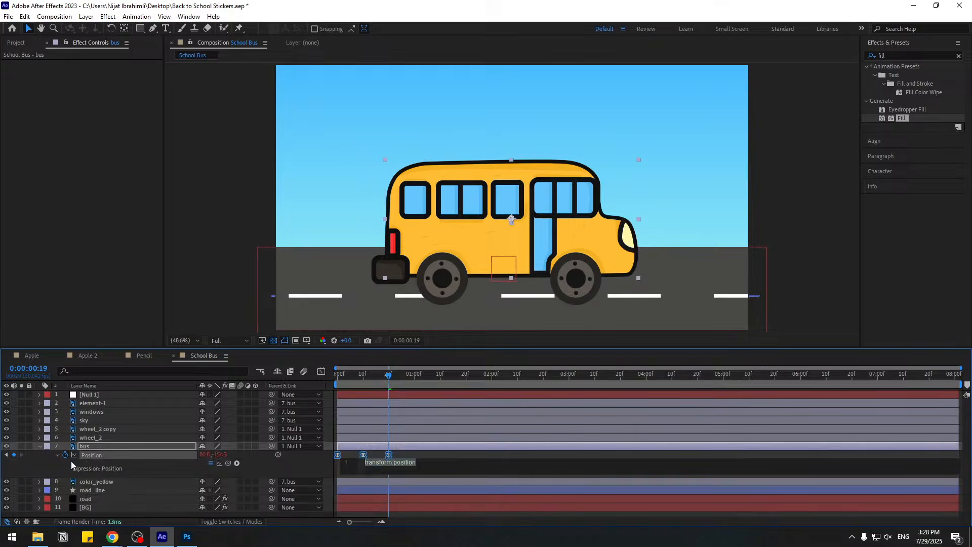
left_click(236, 462)
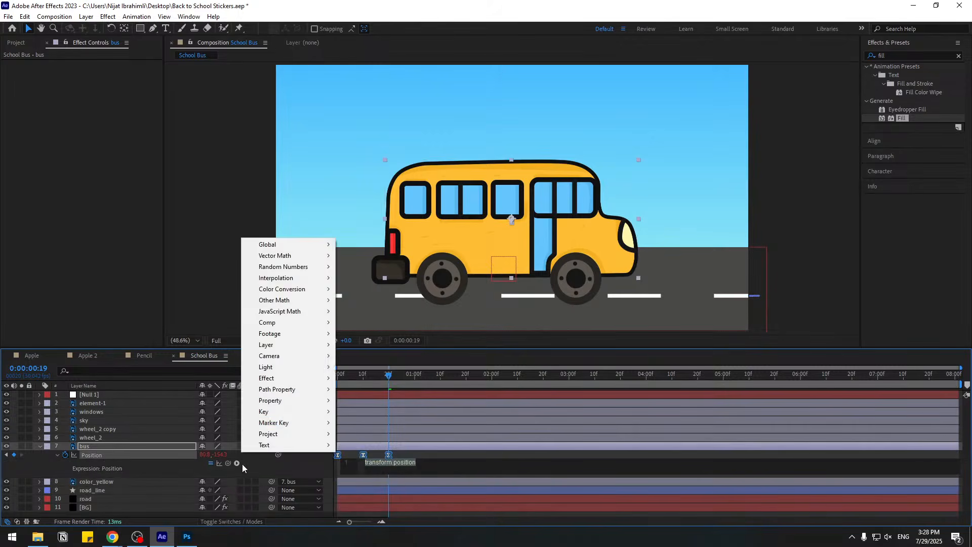
mouse_move(321, 399)
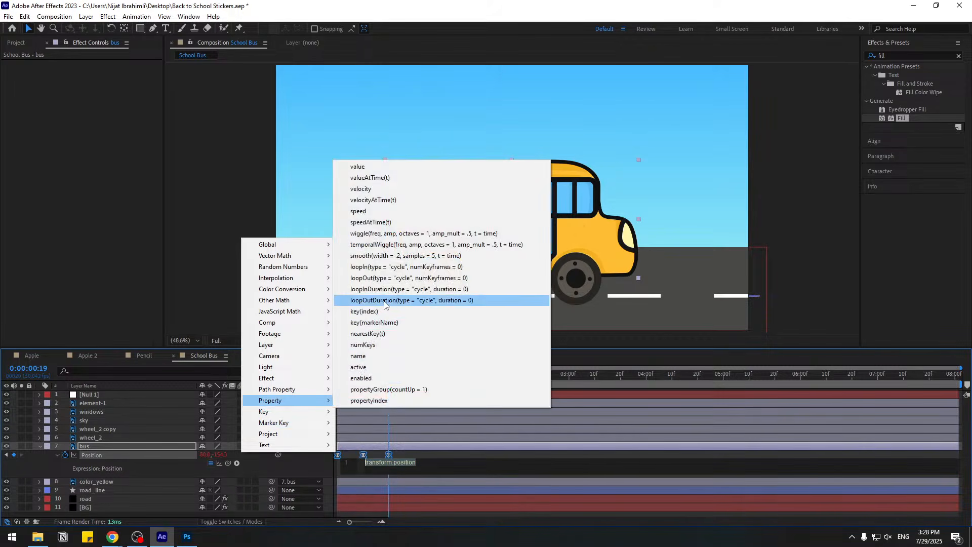
left_click(399, 300)
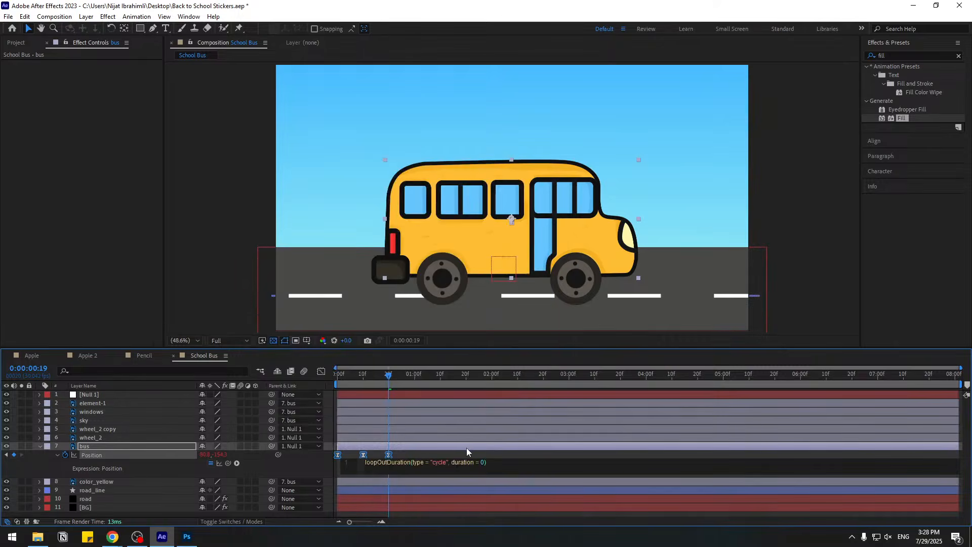
left_click(29, 467)
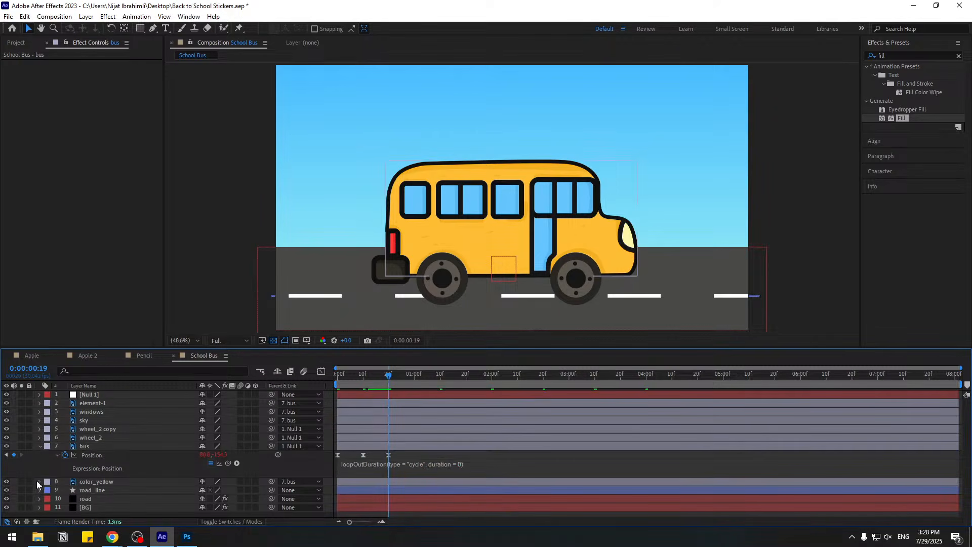
key("space")
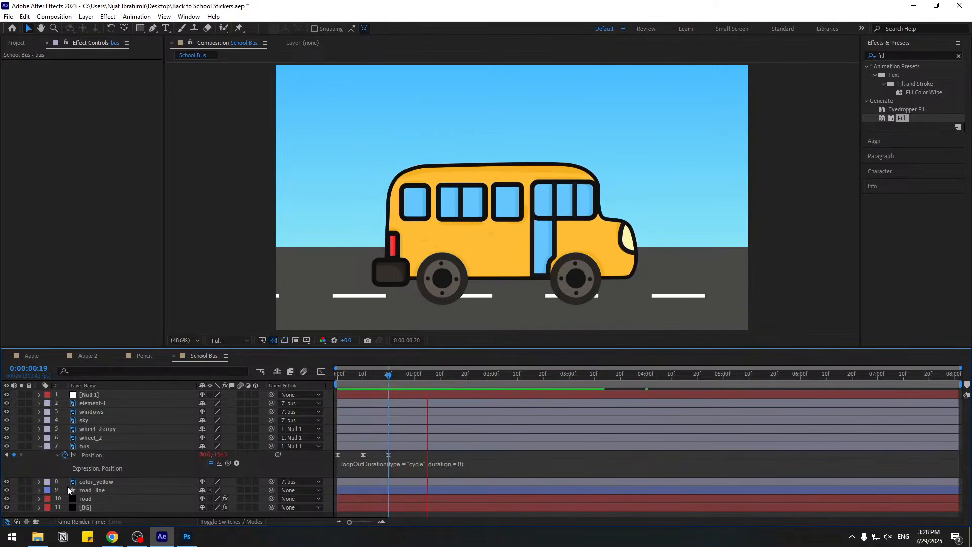
key("space")
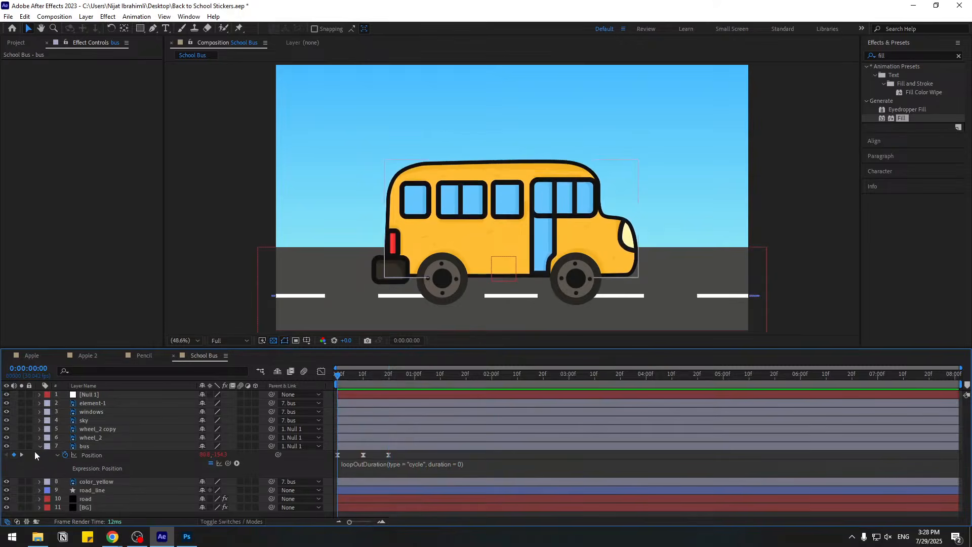
Step: Collapse the bus layer's properties and add a Rotation keyframe to Null 1 at 0:00:00:00
left_click(80, 447)
key("r")
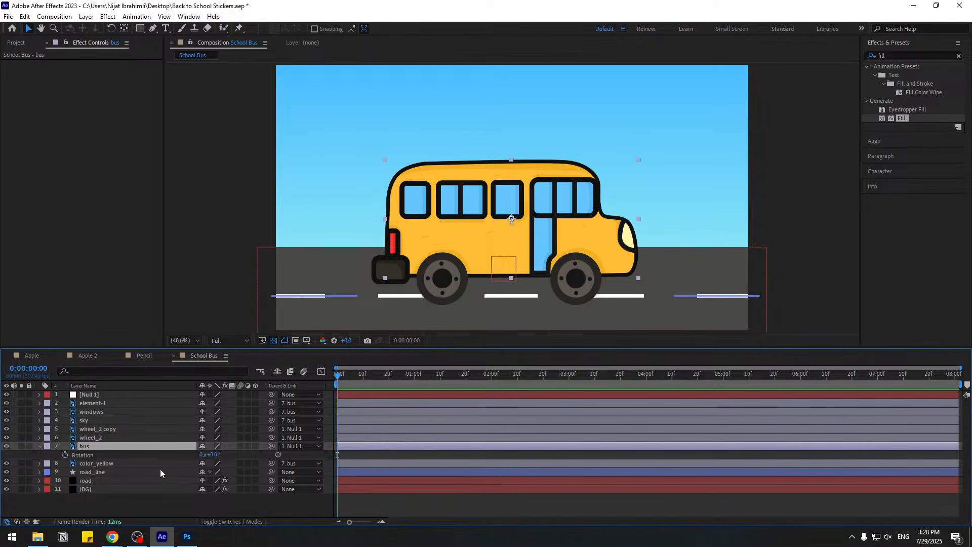
key("p")
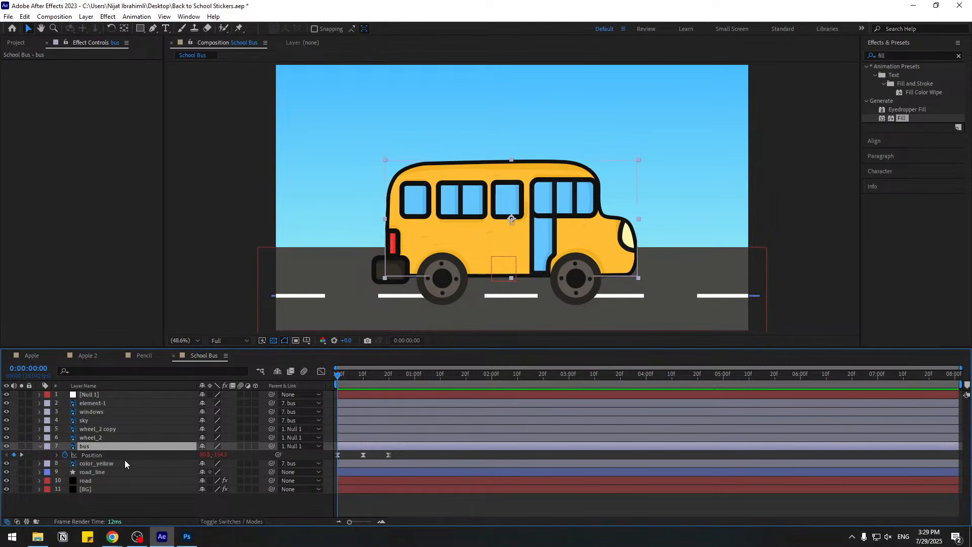
key("p")
left_click(88, 395)
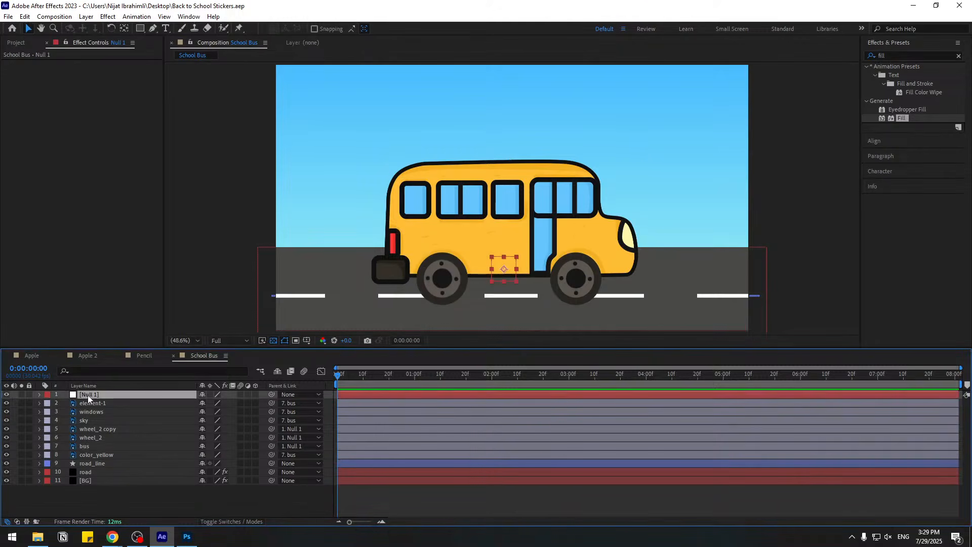
key("r")
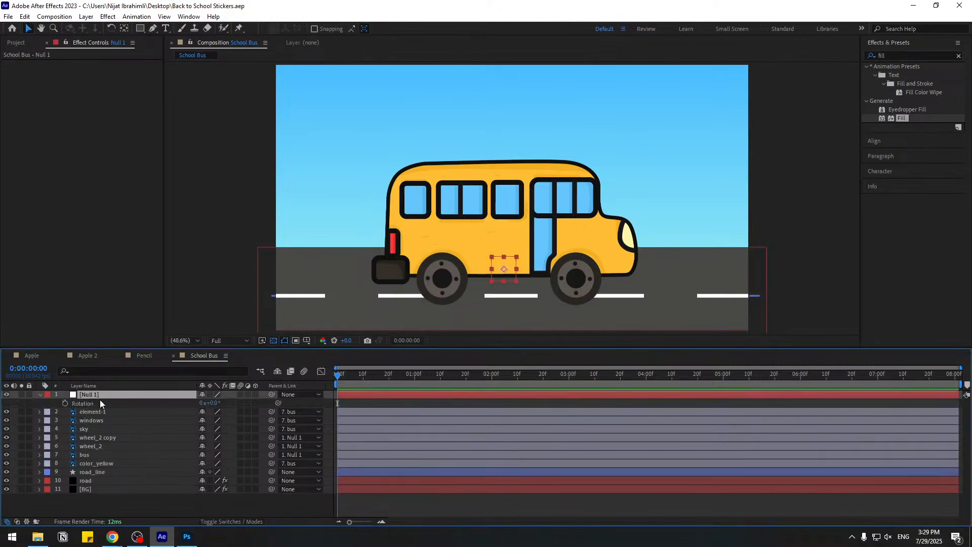
left_click(64, 403)
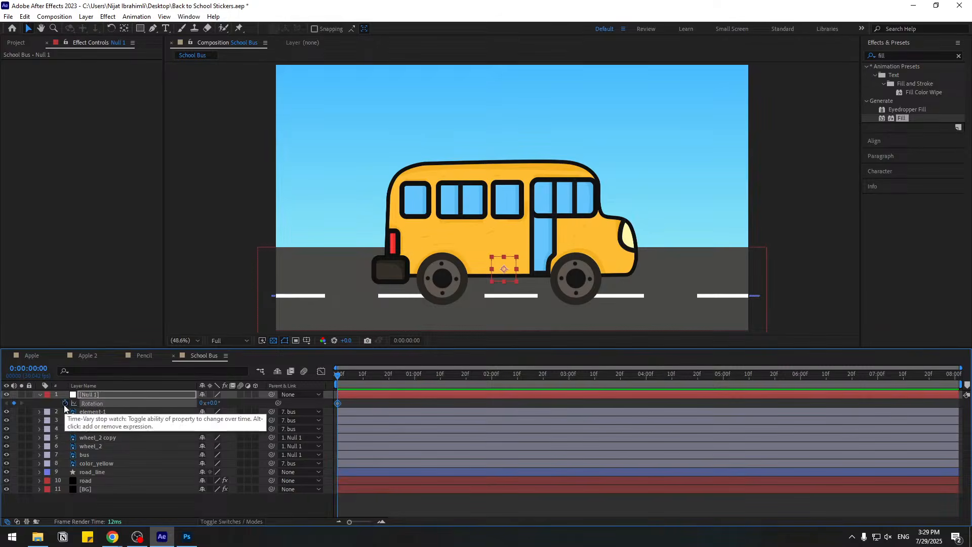
Step: Remove the parent from wheel_2 copy and wheel_2 by setting it to None
left_click(107, 438)
left_click(98, 447, "shift")
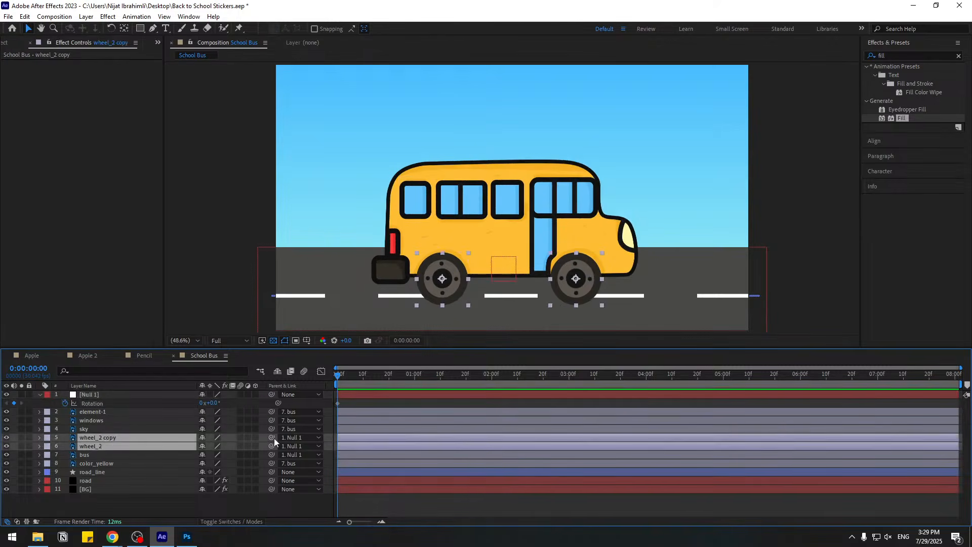
left_click(298, 437)
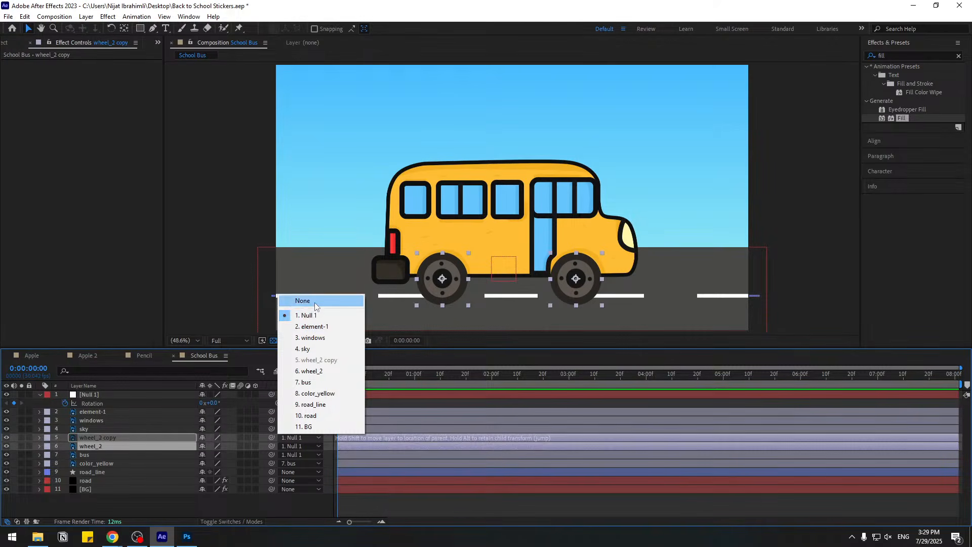
left_click(314, 302)
Step: Set Null 1's Rotation to -1° at 0:00:00:00
left_click(101, 394)
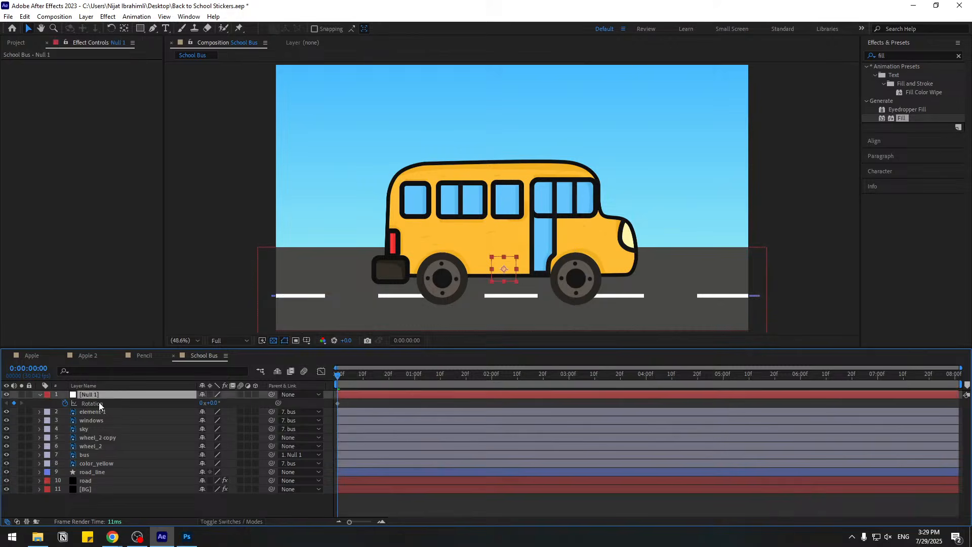
left_click(212, 403)
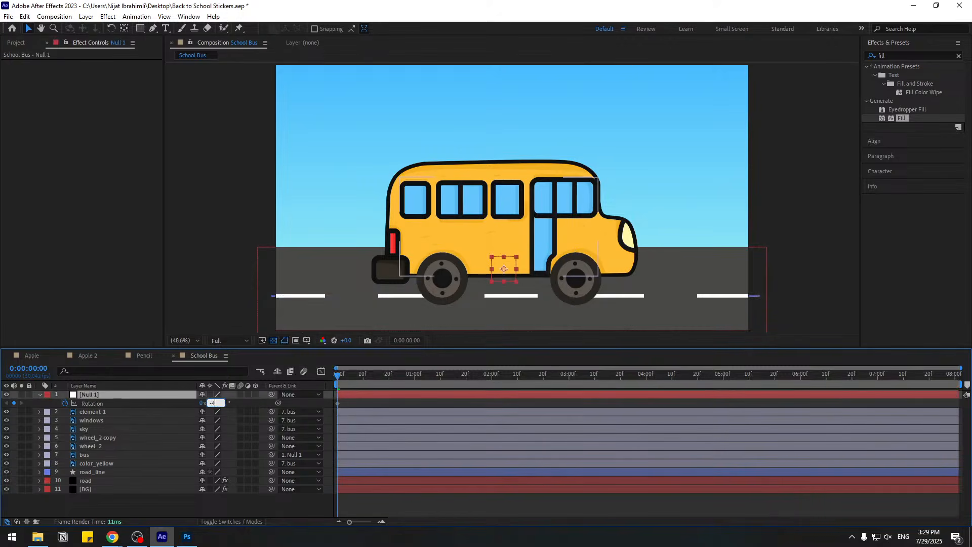
type("-4")
key("Return")
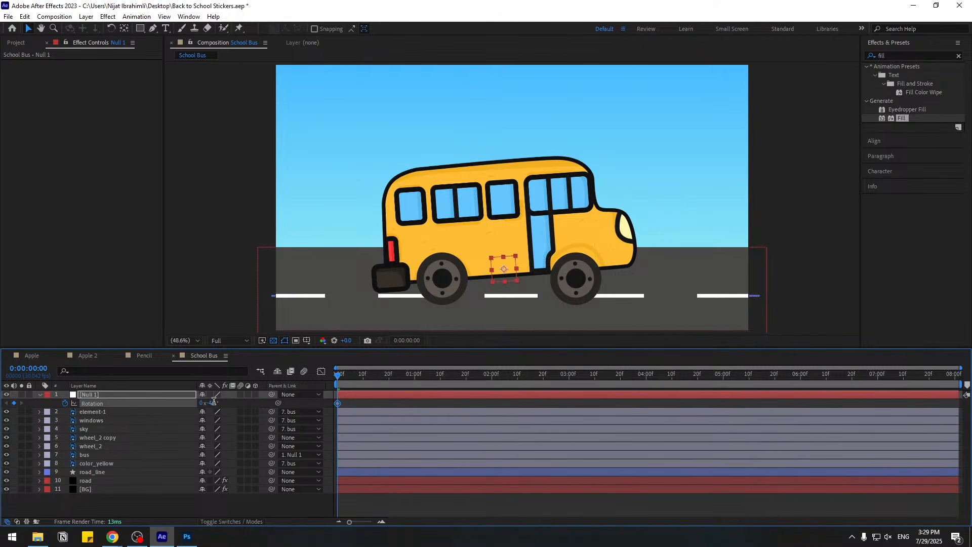
type("2")
key("Return")
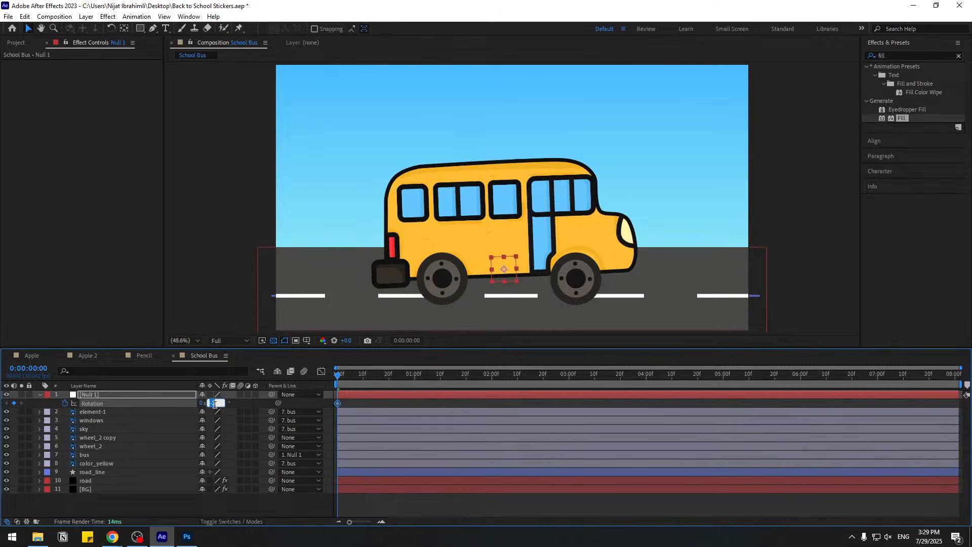
type("1")
key("Return")
Step: Key Null 1's Rotation at 1° at 0:00:00:09 and -1° at 0:00:00:19
key("space")
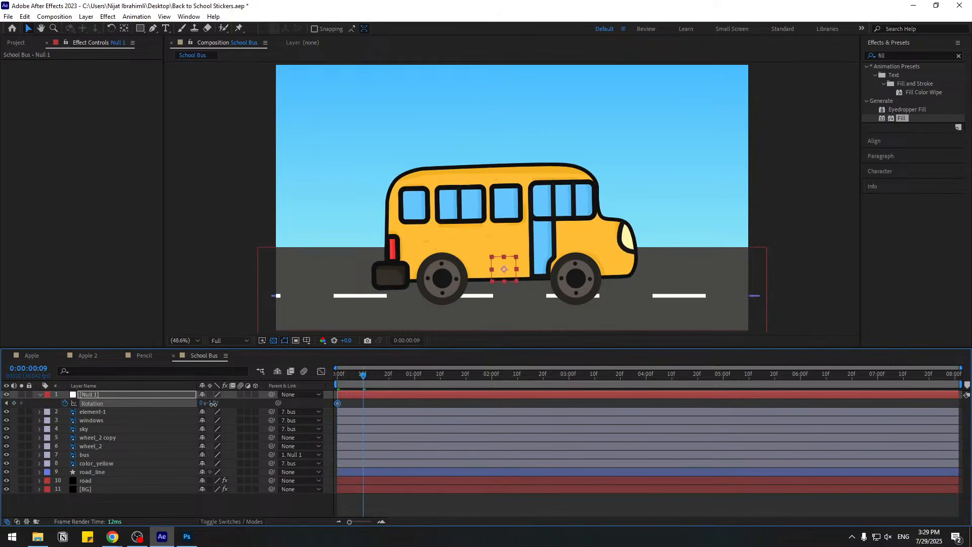
left_click_drag(212, 403, 213, 405)
key("space")
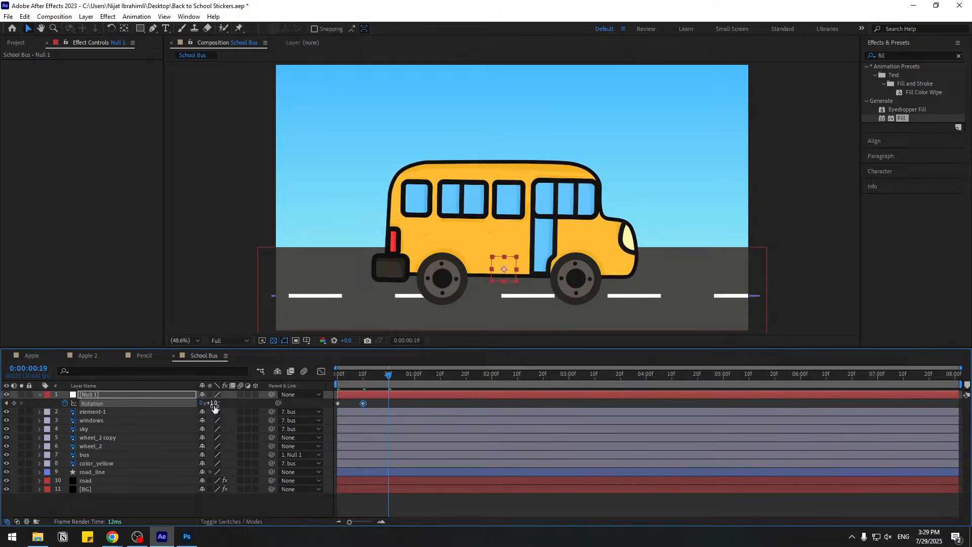
left_click(213, 404)
type("-1")
key("Return")
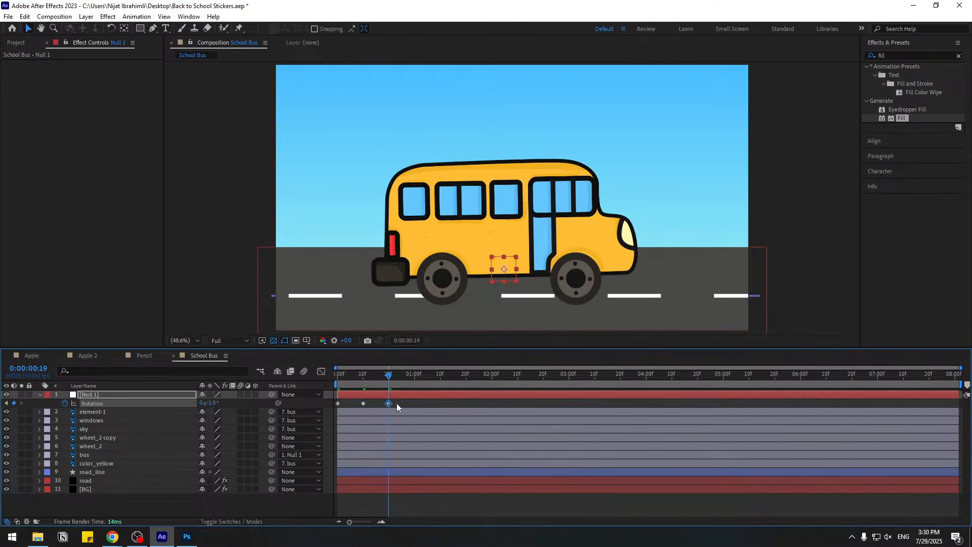
Step: Apply Easy Ease to all three Rotation keyframes of Null 1
right_click(337, 404)
mouse_move(405, 398)
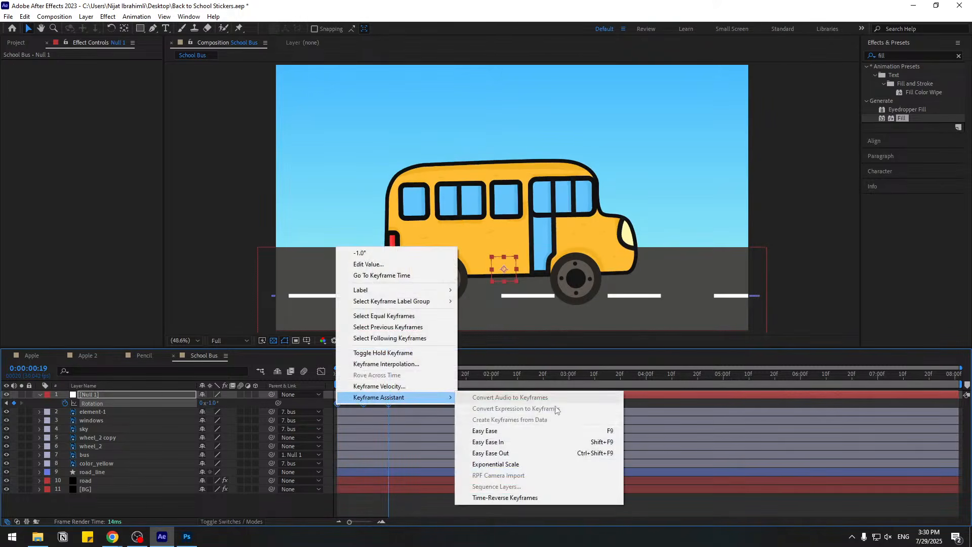
left_click(537, 431)
left_click_drag(333, 420, 332, 420)
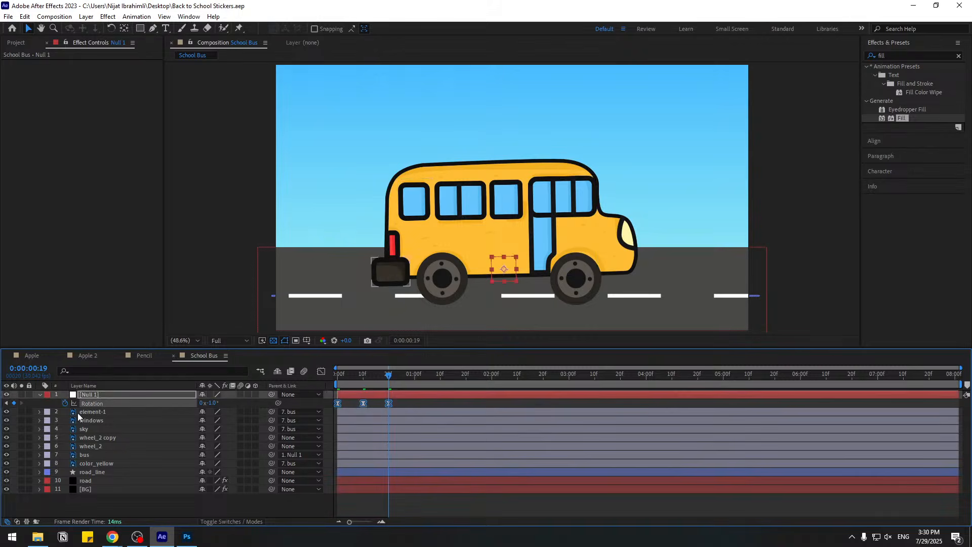
Step: Add the expression loopOutDuration(type = "cycle", duration = 0) to Null 1's Rotation and preview the looping tilt
left_click(64, 404, "alt")
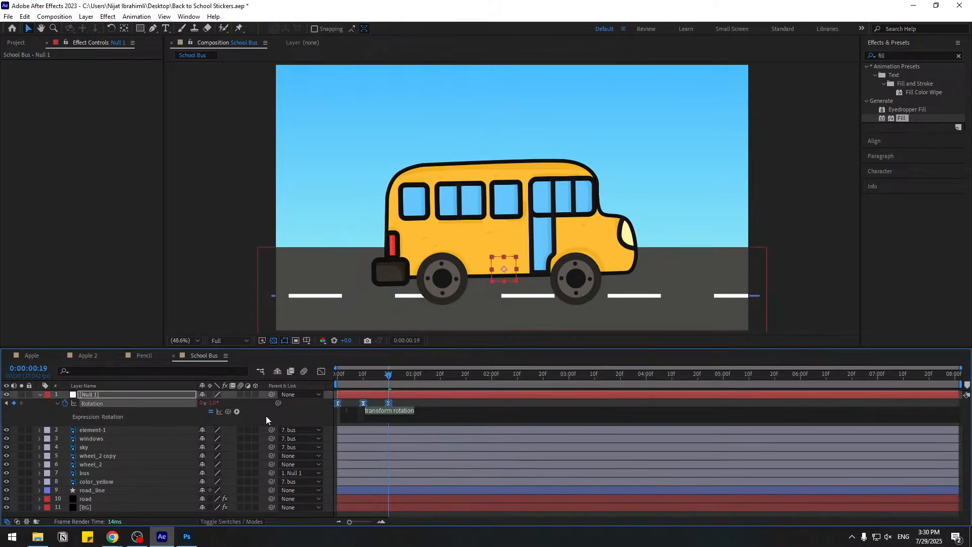
left_click(237, 411)
mouse_move(304, 349)
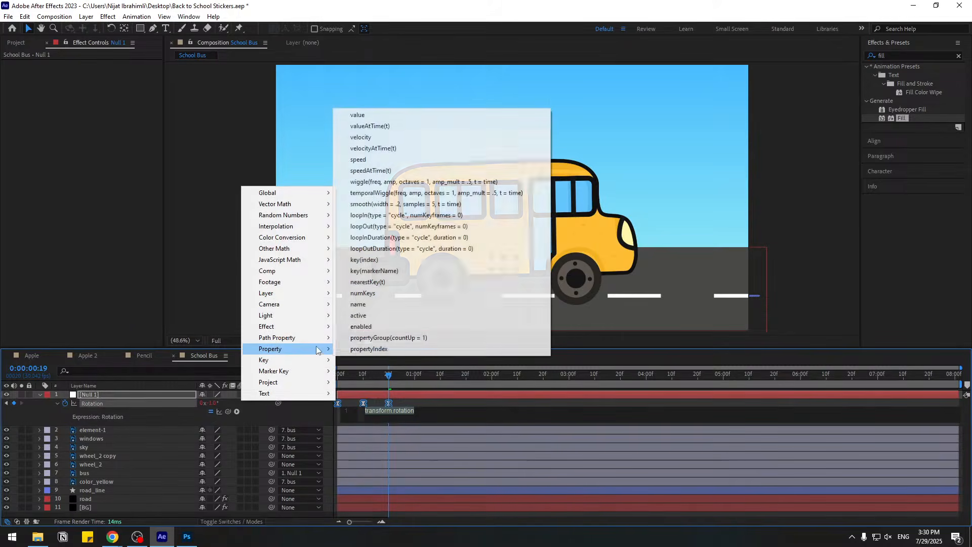
left_click(398, 249)
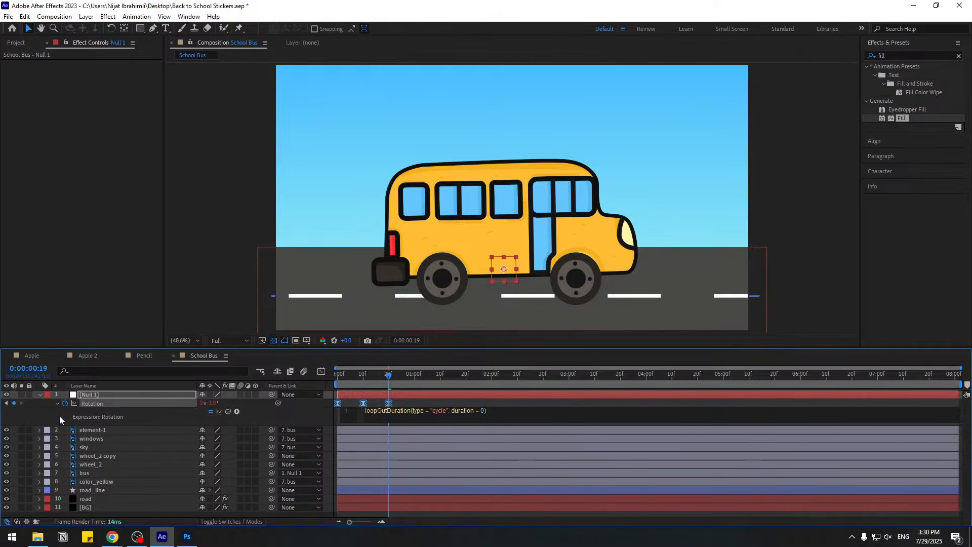
left_click(43, 412)
key("space")
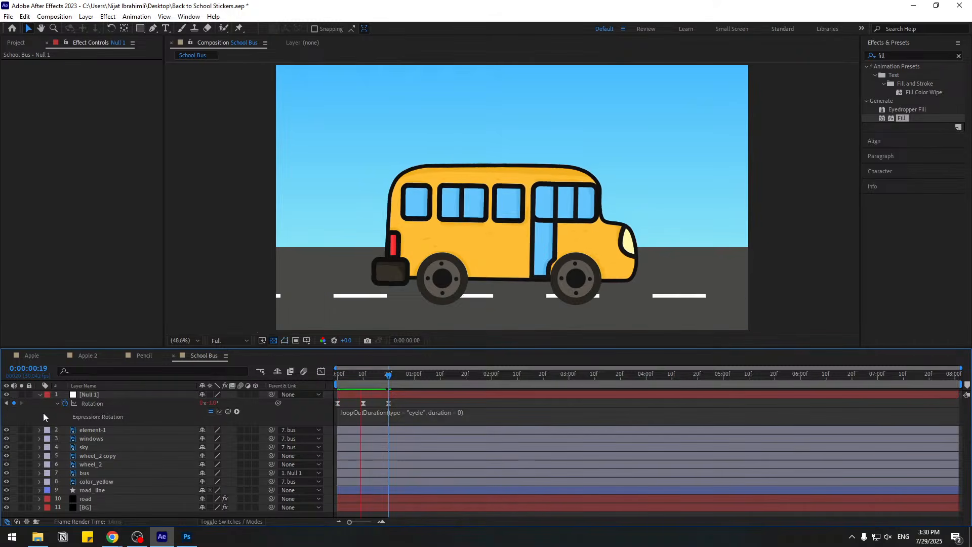
Step: Stretch Null 1's three Rotation keyframes proportionally until the middle one sits at 0:00:00:11, and preview the slower tilt
left_click(367, 377)
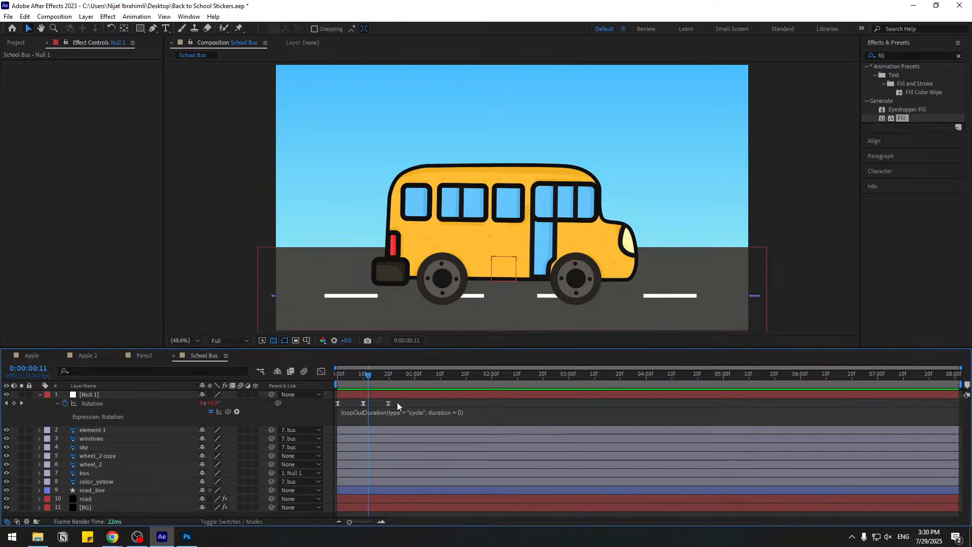
left_click_drag(400, 400, 326, 402)
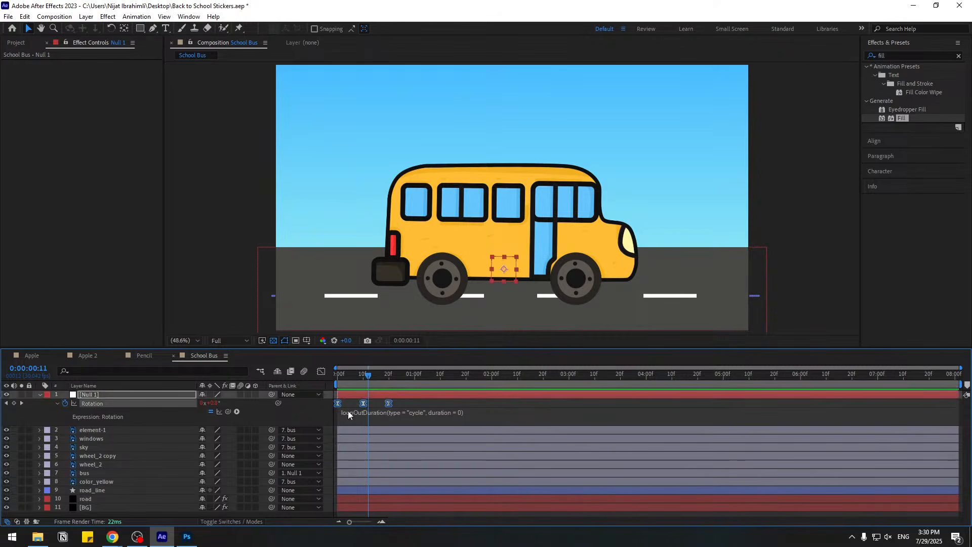
left_click_drag(389, 404, 396, 404, "alt")
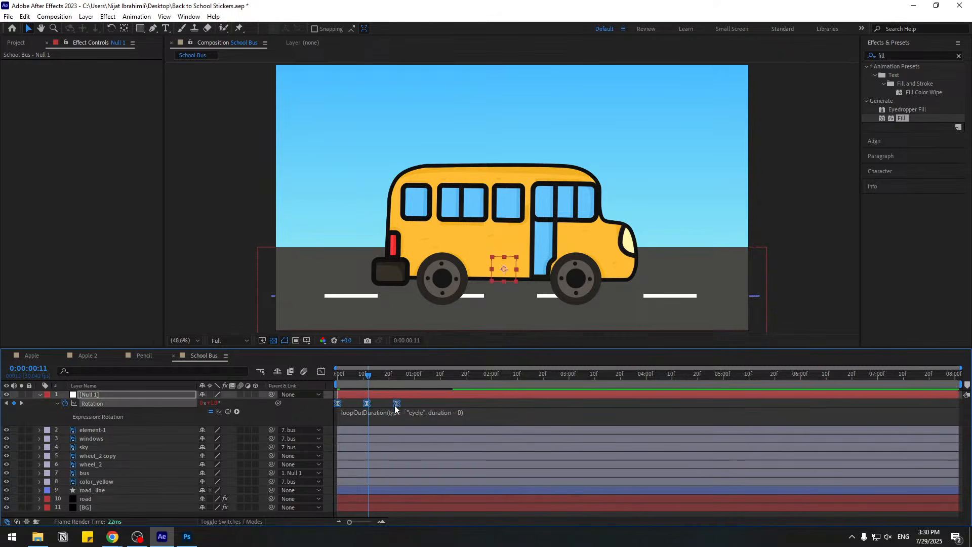
key("space")
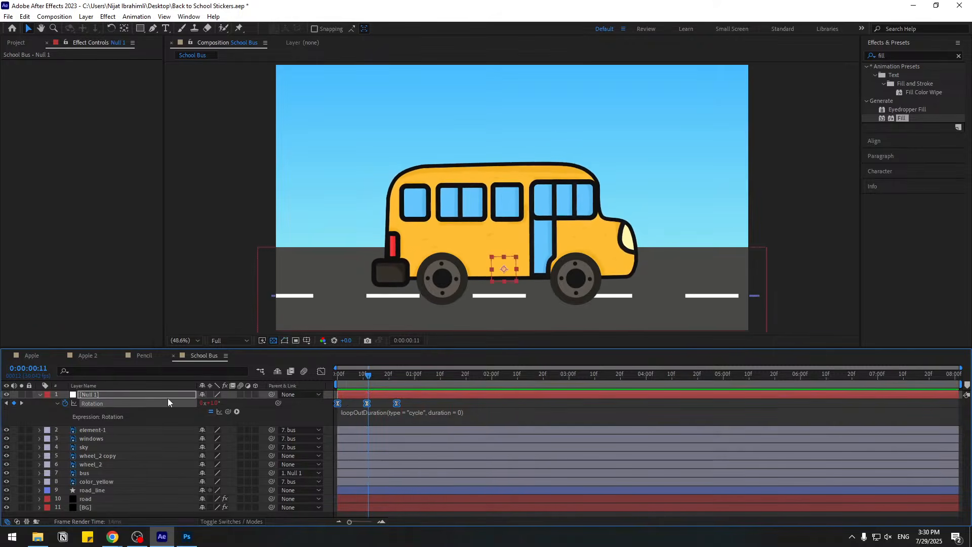
key("space")
left_click(40, 395)
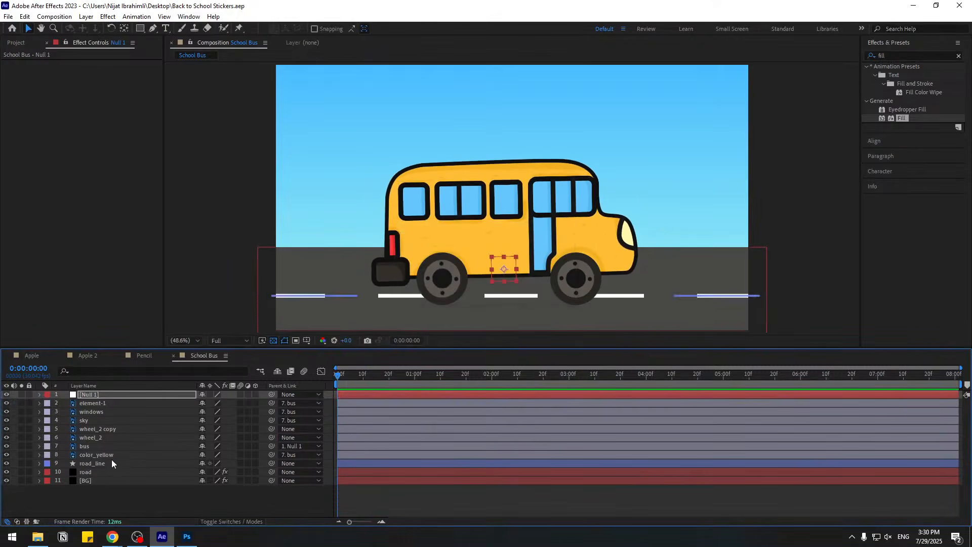
Step: Add Rotation keyframes to wheel_2 copy and wheel_2 at 0:00:00:00
left_click(98, 429)
left_click(98, 438, "shift")
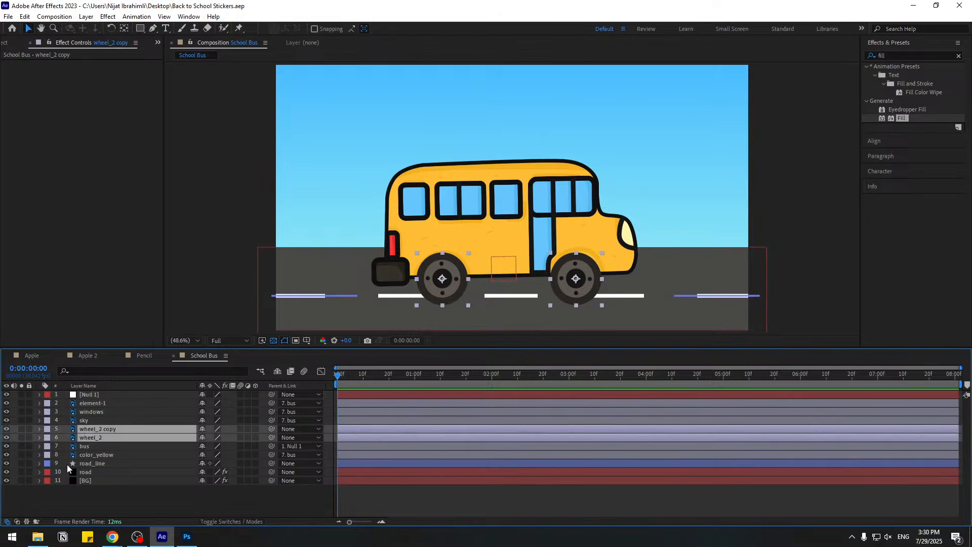
key("r")
key("alt+shift+r")
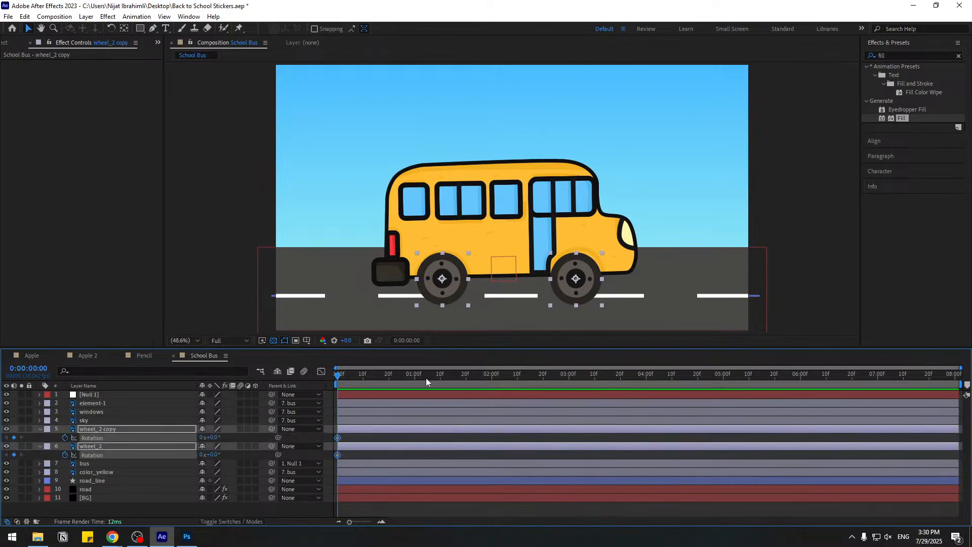
Step: Set the Rotation of both wheels to 5 full turns at 0:00:08:00 and preview the spin
left_click_drag(372, 378, 956, 378)
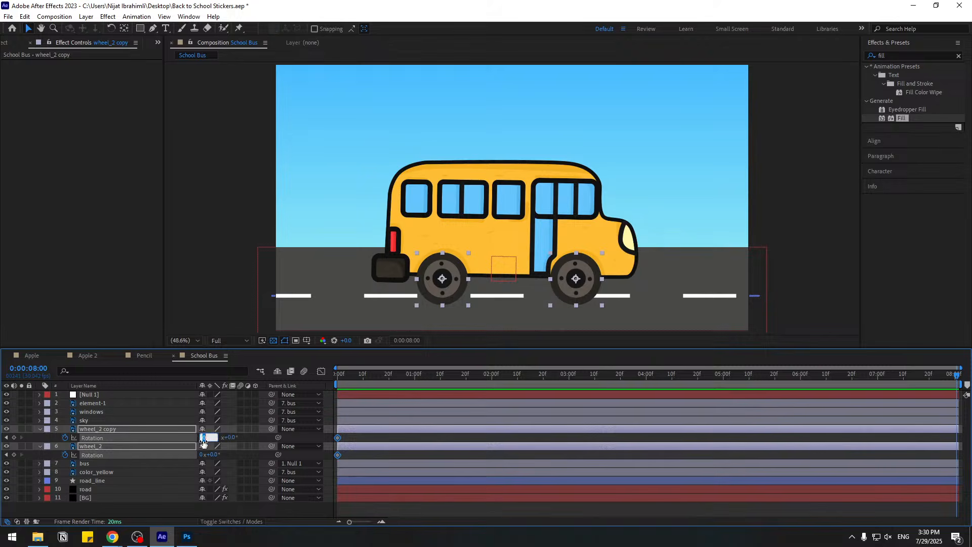
key("Return")
key("space")
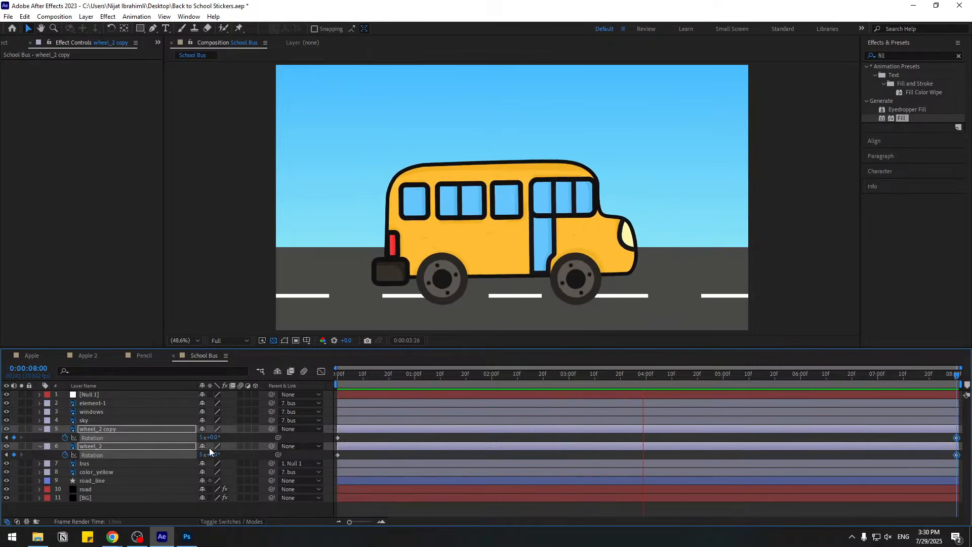
key("space")
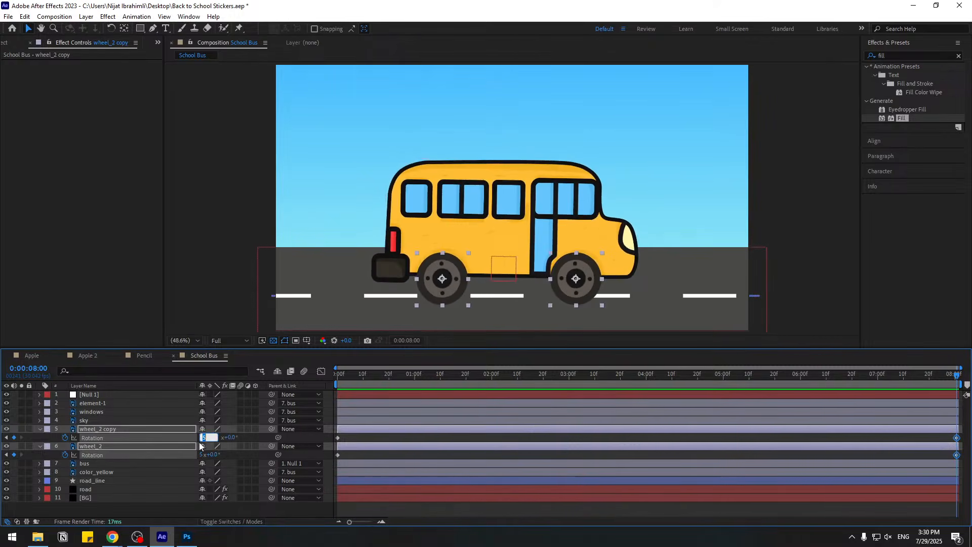
Step: Increase the final Rotation of both wheels to 6 full turns, preview it, and collapse the wheel layers
key("Return")
key("space")
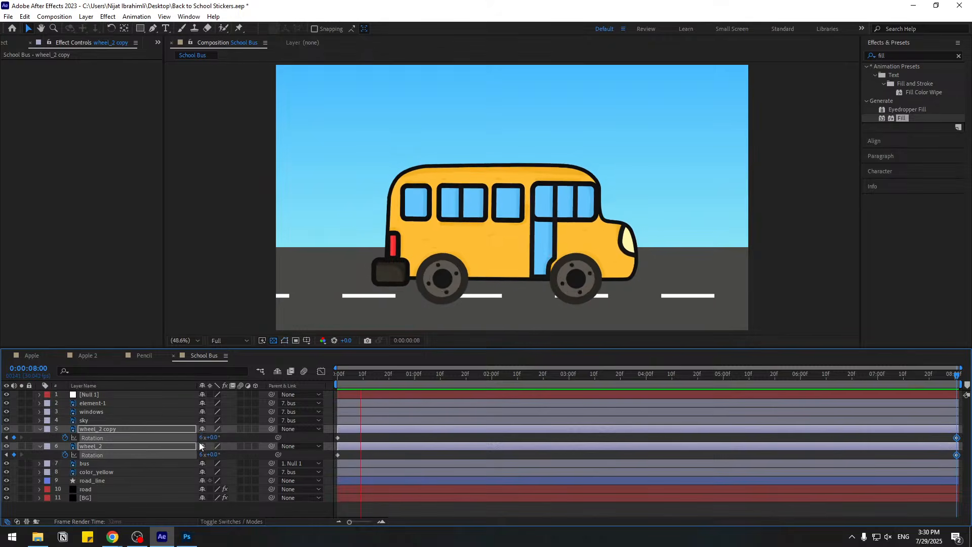
left_click(6, 455)
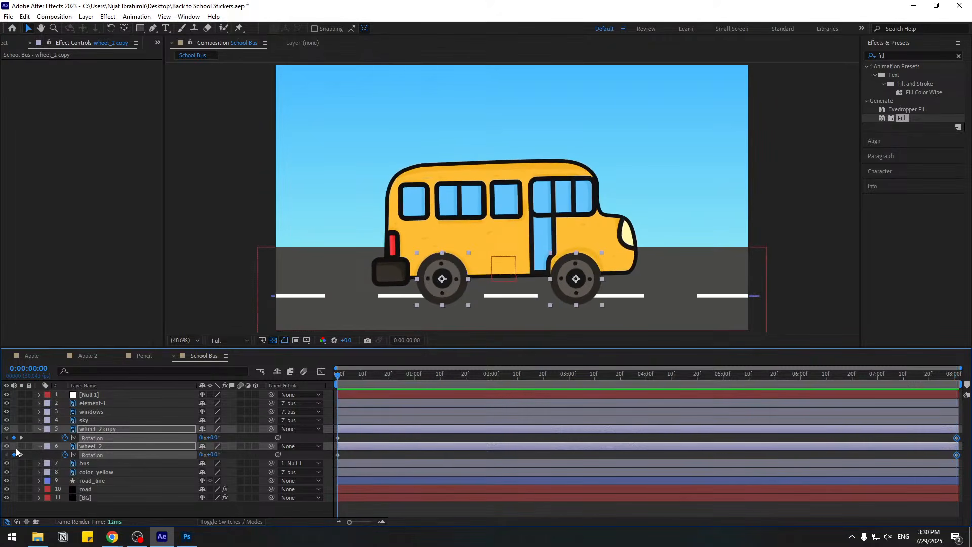
left_click(41, 429)
left_click(124, 503)
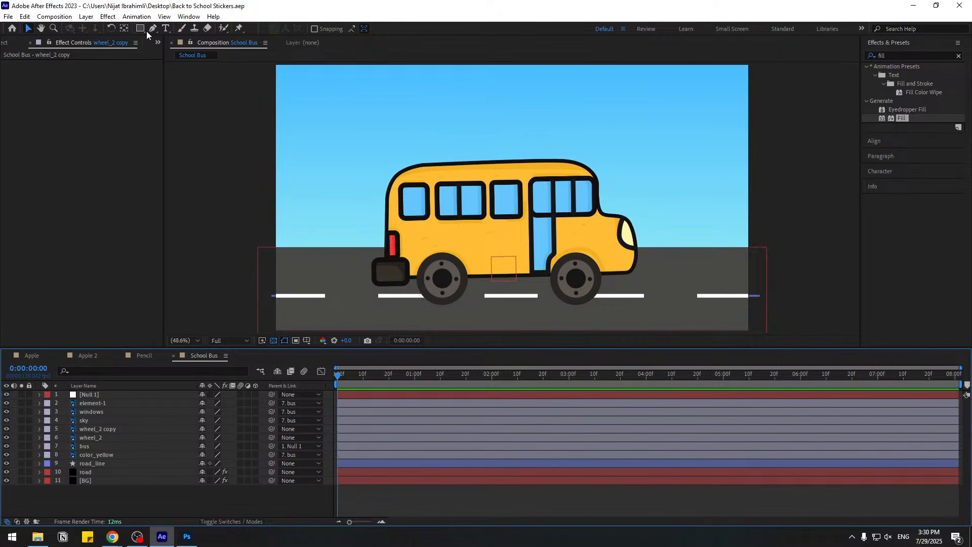
Step: Draw a tall, narrow vertical rectangle over the bus's rearmost window on a new shape layer
left_click(142, 28)
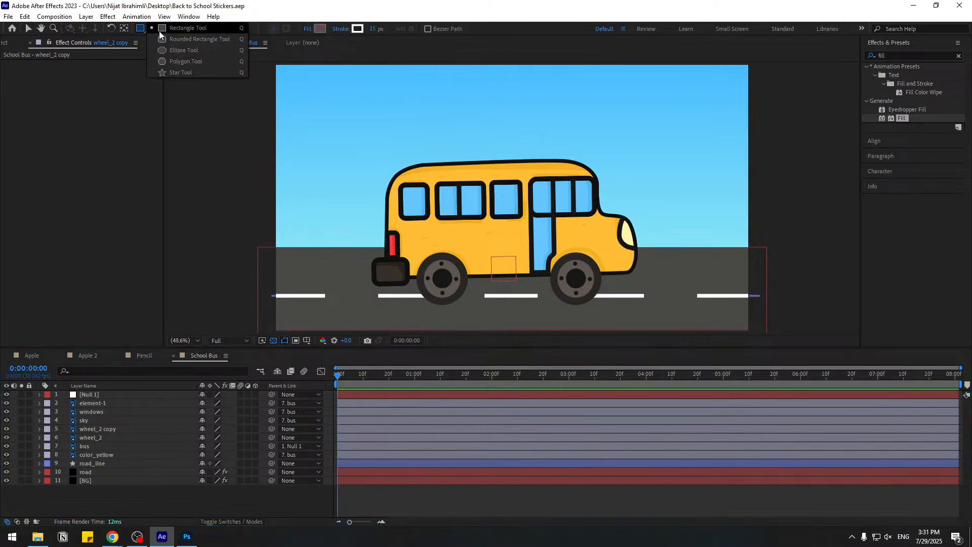
left_click(160, 32)
left_click_drag(404, 145, 417, 303)
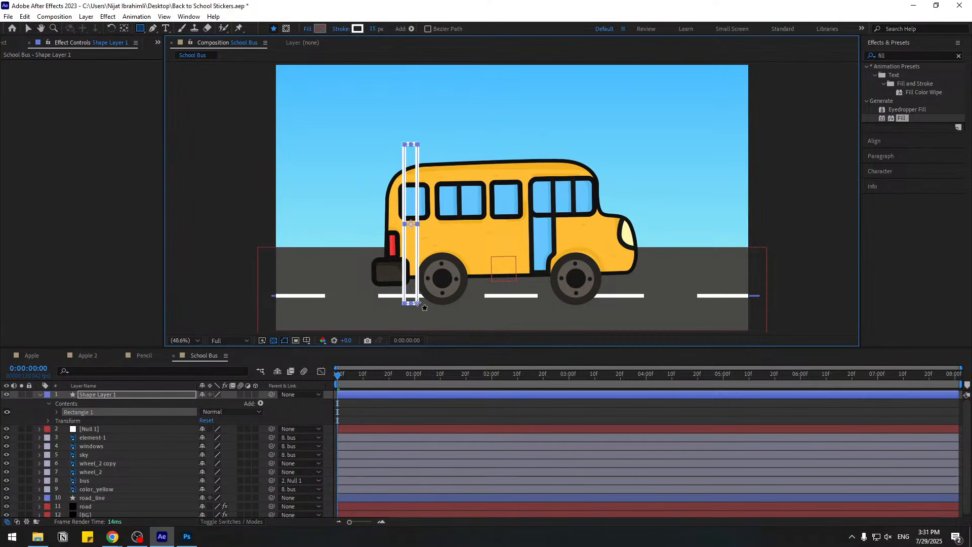
Step: Set the rectangle's stroke width to 0 px and its fill to a light blue, about #9ED7F7
left_click(373, 29)
type("0")
key("Return")
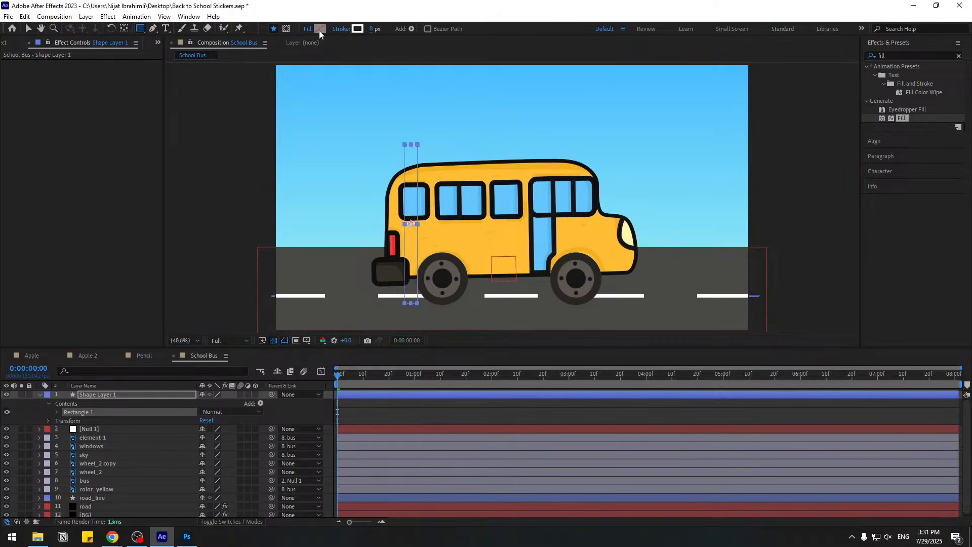
left_click(320, 29)
left_click(498, 414)
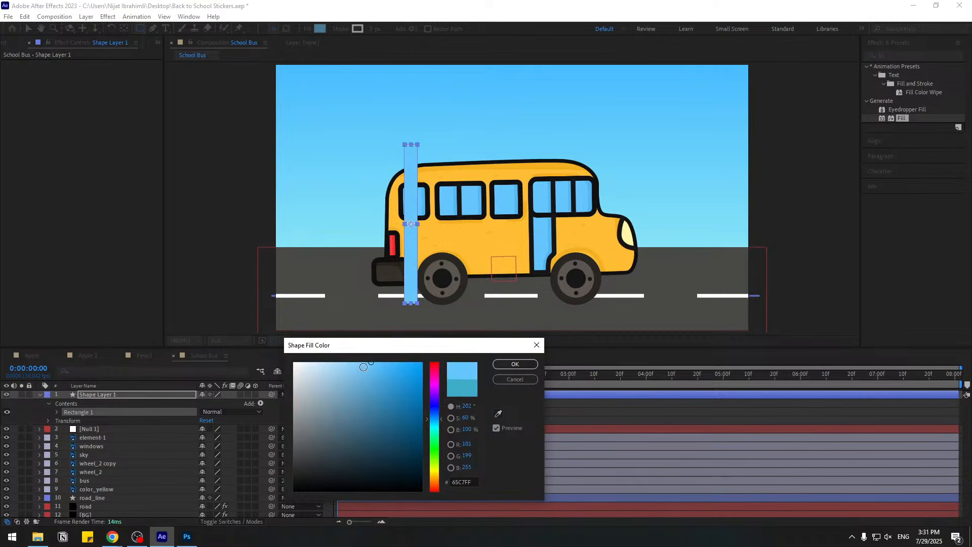
left_click_drag(371, 365, 355, 365)
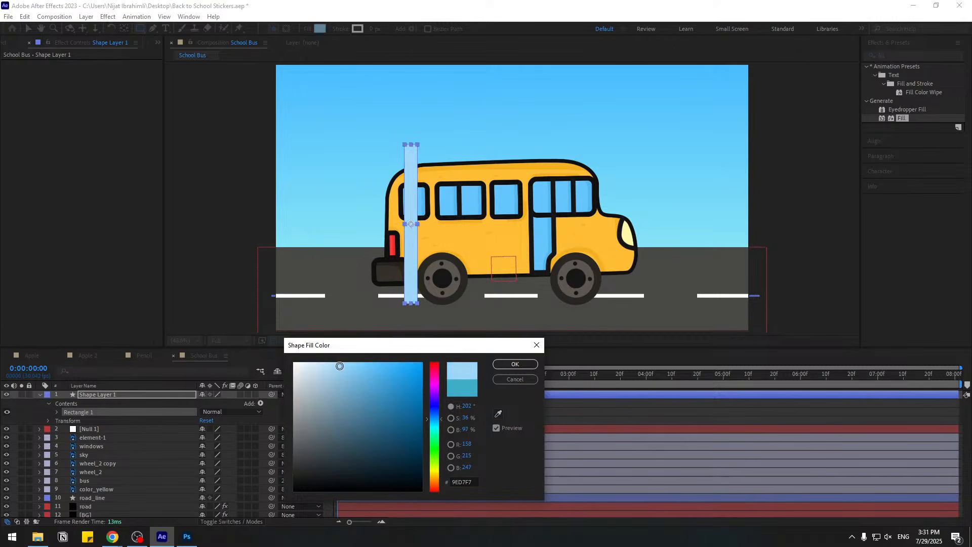
left_click(514, 364)
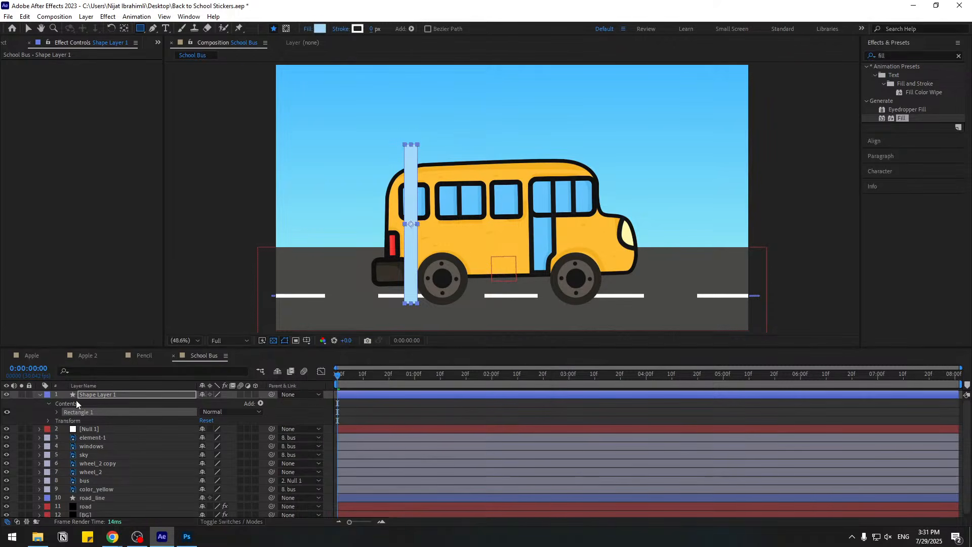
Step: Move the light blue rectangle slightly upward over the rear of the bus
left_click(29, 29)
mouse_move(408, 246)
left_mouse_down()
mouse_move(415, 225)
mouse_move(408, 232)
left_mouse_up()
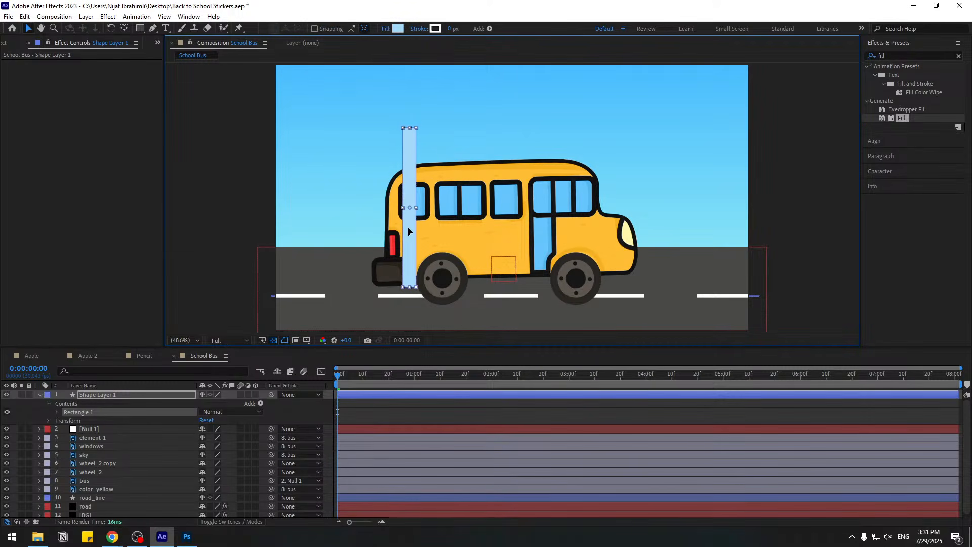
left_click(56, 412)
left_click(56, 412)
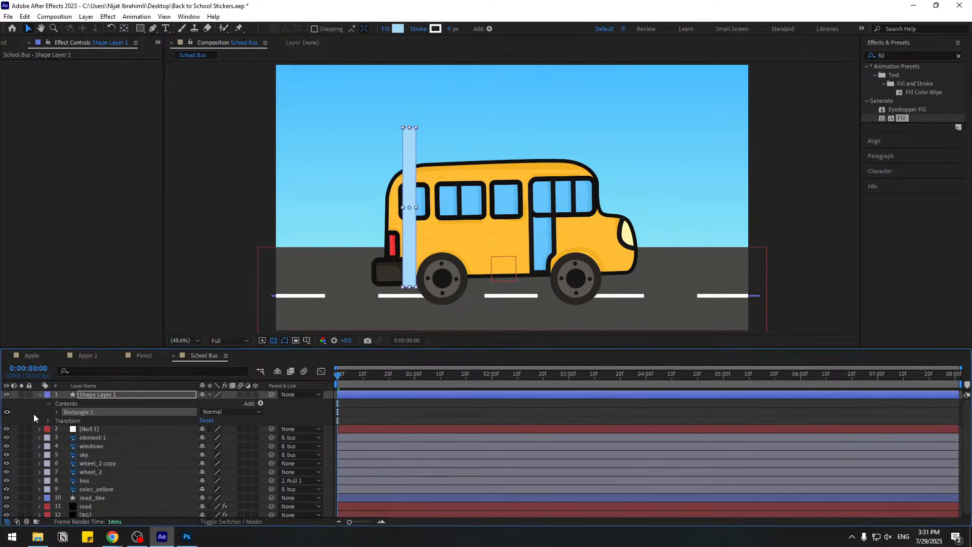
Step: Duplicate Rectangle 1 four times within the shape layer and spread the copies across the bus windows in varied widths
key("F2")
left_click(87, 412)
key("ctrl+d")
left_click_drag(410, 239, 583, 207)
key("ctrl+d")
key("ctrl+d")
key("ctrl+d")
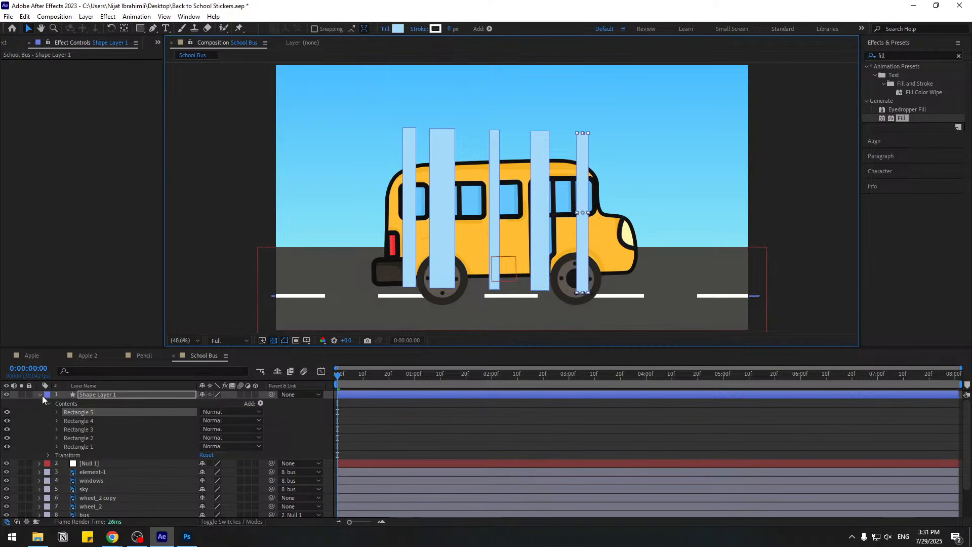
Step: Rename the shape layer holding the light blue rectangles as reflection
left_click(95, 395)
key("Return")
type("reflection")
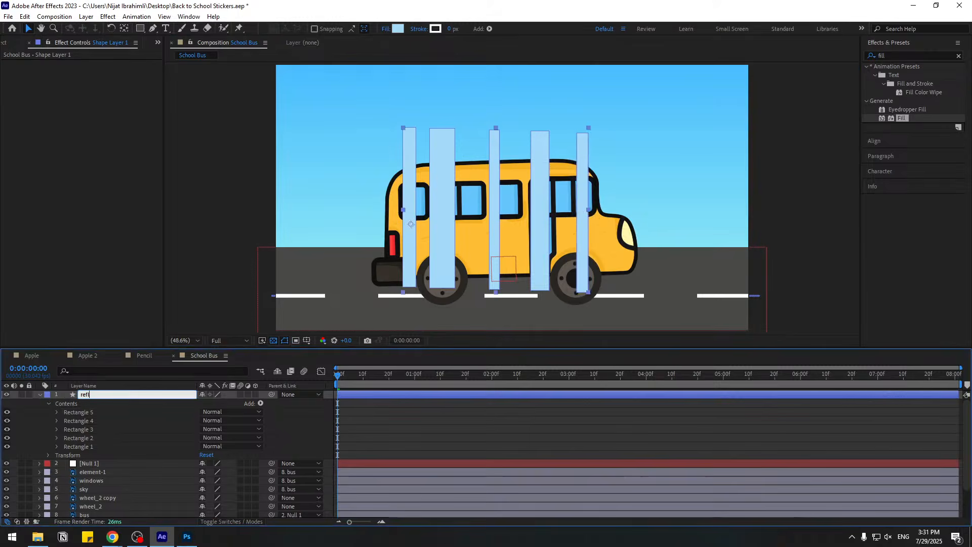
key("Return")
left_click(108, 393)
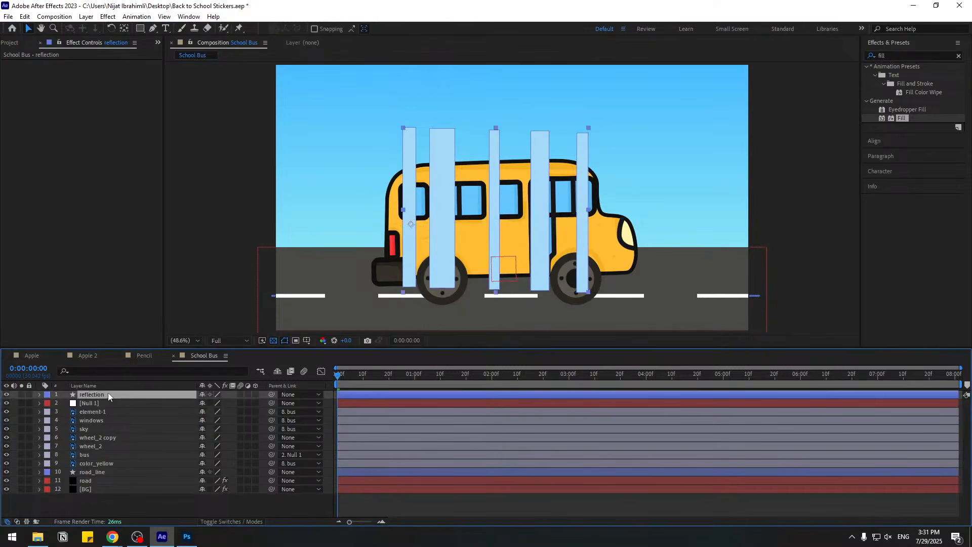
Step: Use the sky layer as the track matte for the reflection layer, and make the sky layer visible again
left_click(244, 522)
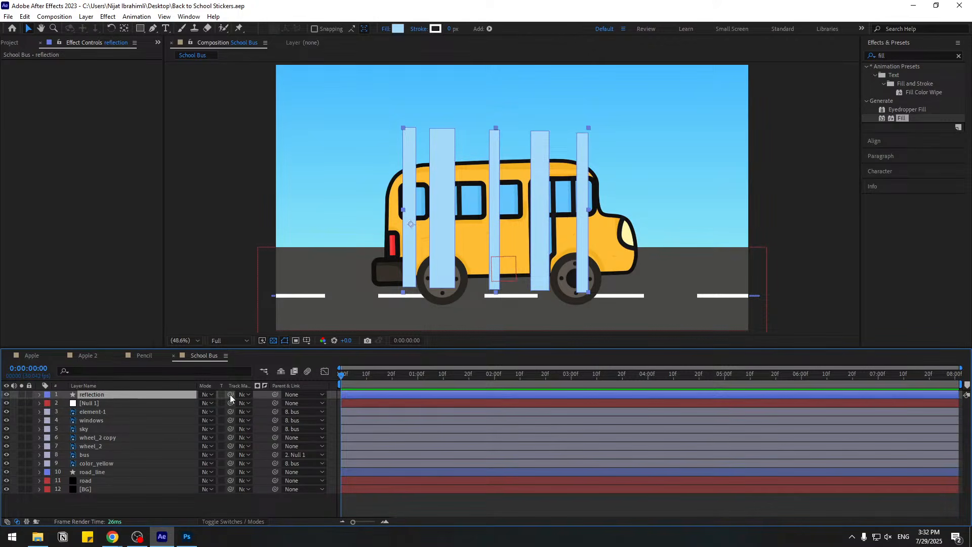
left_click_drag(230, 398, 78, 430)
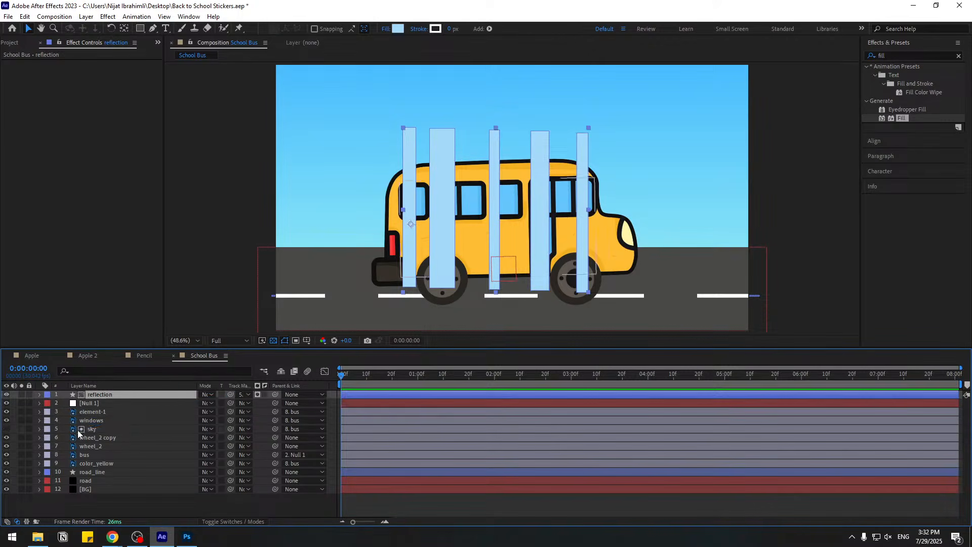
left_click(94, 430)
left_click(8, 429)
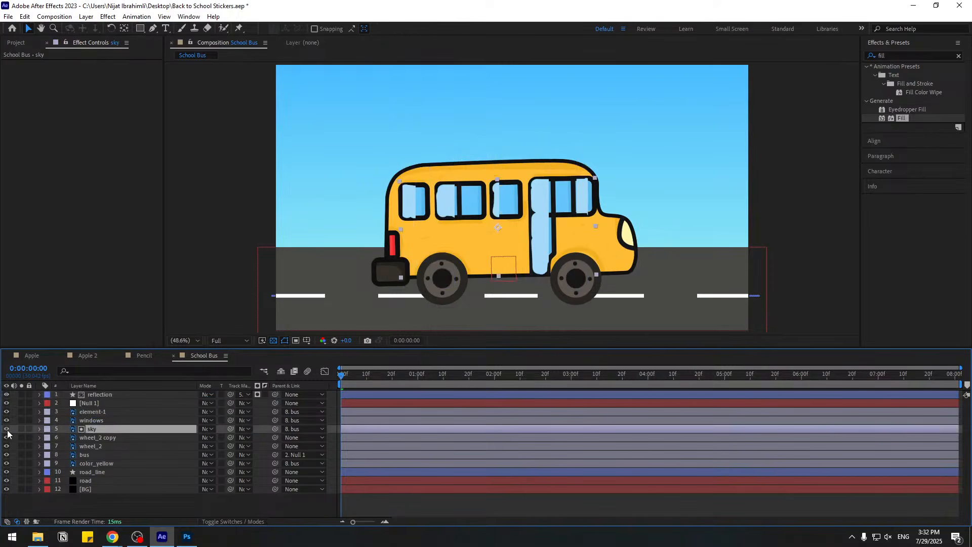
Step: Rotate the reflection layer to -29° so the strips slant across the bus windows
left_click(95, 395)
key("r")
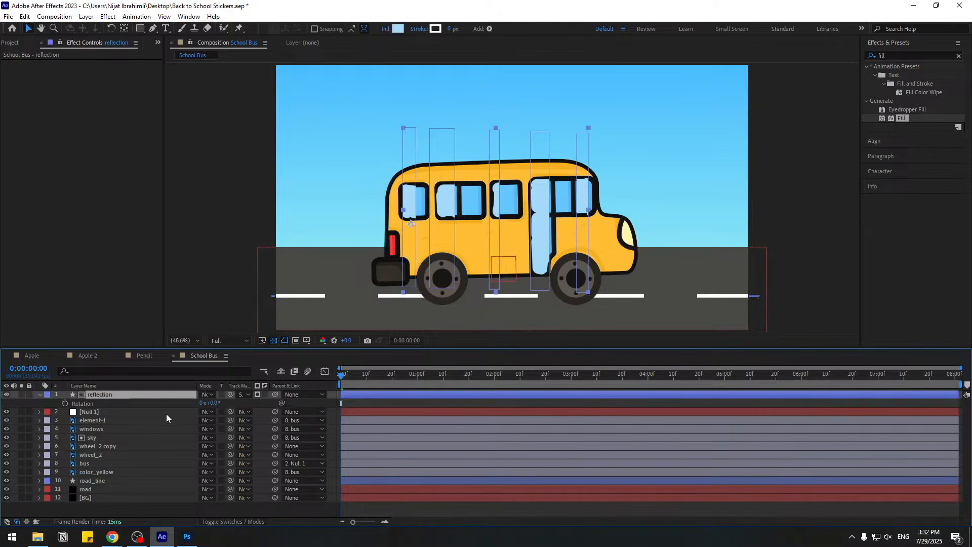
left_click_drag(213, 403, 421, 194)
left_click_drag(214, 402, 173, 403)
left_click_drag(437, 213, 466, 264)
left_click_drag(466, 200, 488, 296)
scroll(585, 249, "up", 2)
scroll(586, 252, "down", 2)
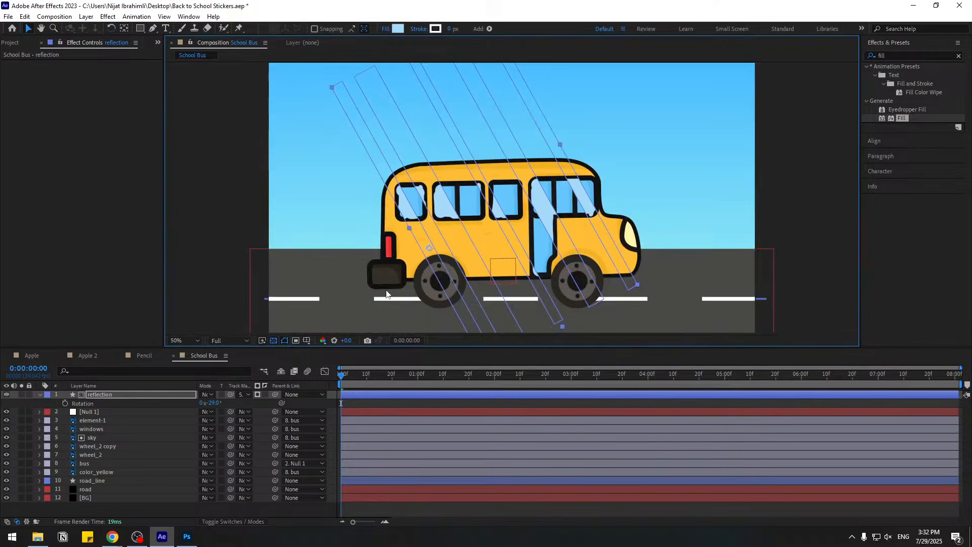
Step: Move the reflection layer between the windows and sky layers in the stacking order
left_click(41, 395)
left_click_drag(105, 394, 128, 423)
left_click(229, 504)
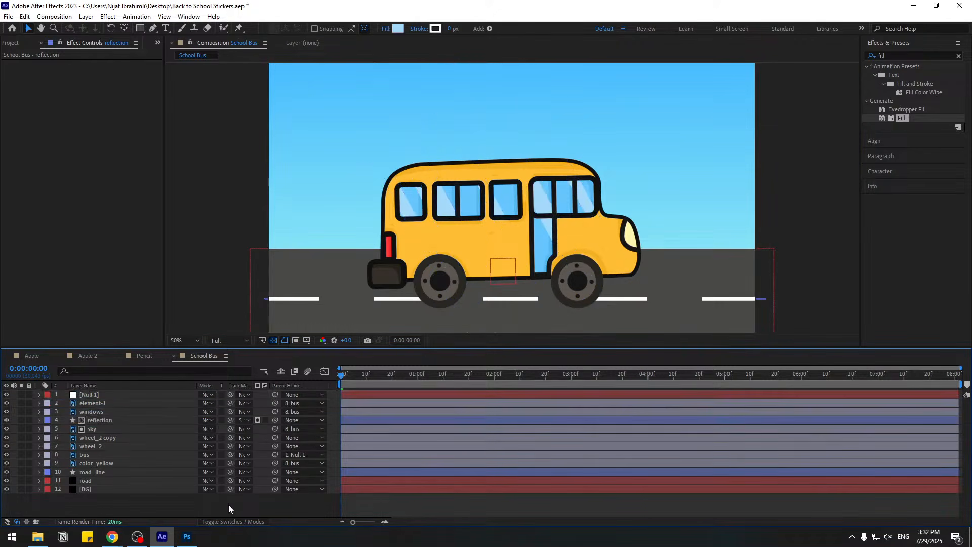
Step: Keyframe the reflection layer's position at 0:00 and at 8:00 with X at -26.5, and save the project
left_click(107, 422)
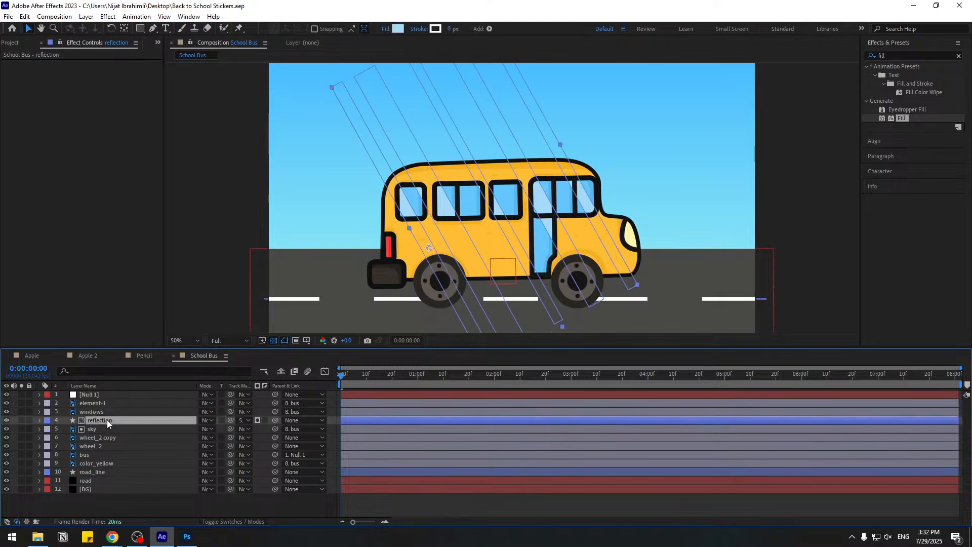
key("p")
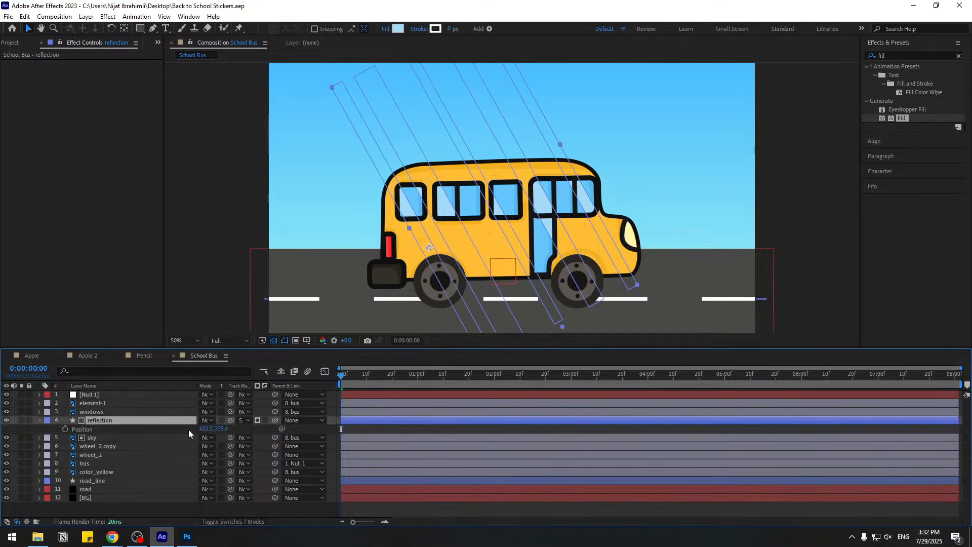
left_click(66, 428)
left_click_drag(379, 381, 953, 379)
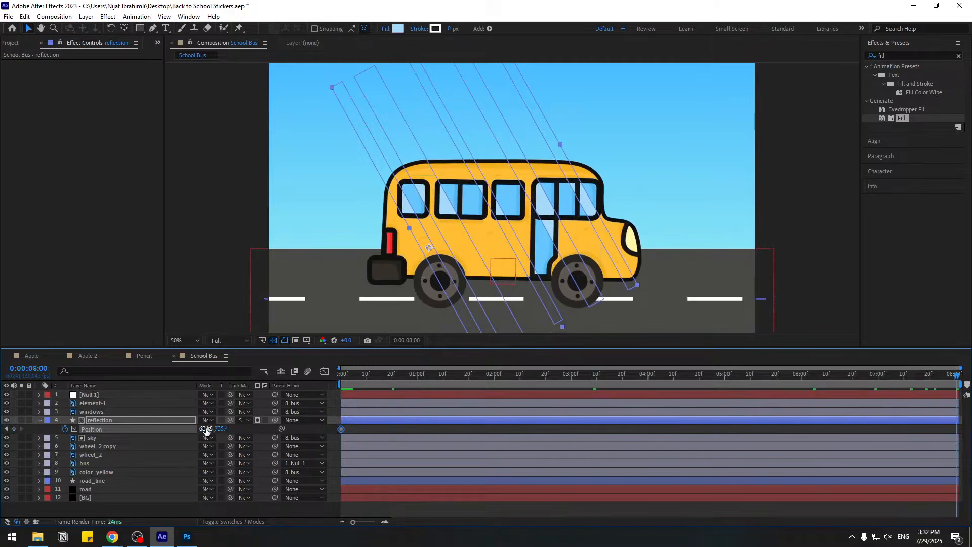
left_click_drag(206, 428, 38, 428)
key("ctrl+s")
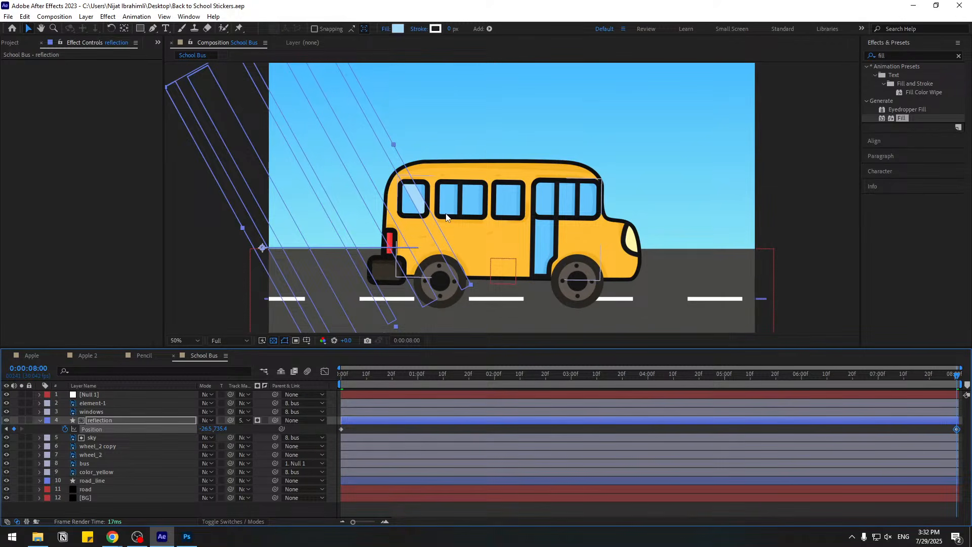
Step: Apply the CC RepeTile effect to the reflection layer with Expand Right set to 1117
left_click(888, 55)
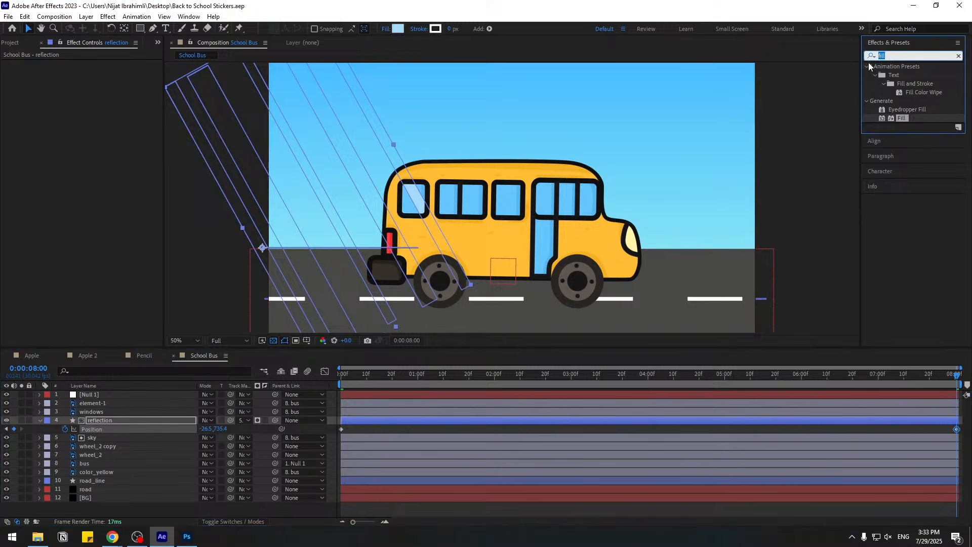
type("repe")
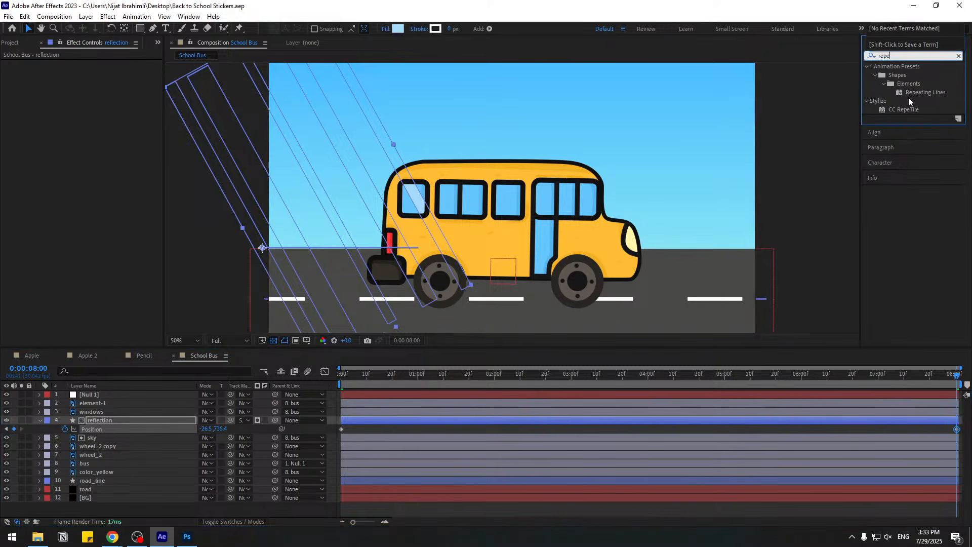
left_click_drag(906, 110, 94, 424)
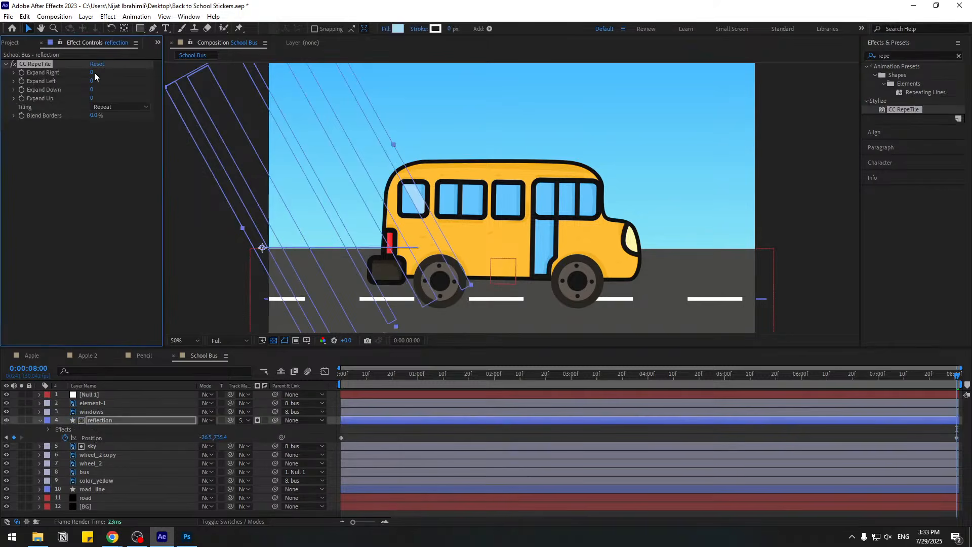
left_click_drag(313, 72, 629, 72)
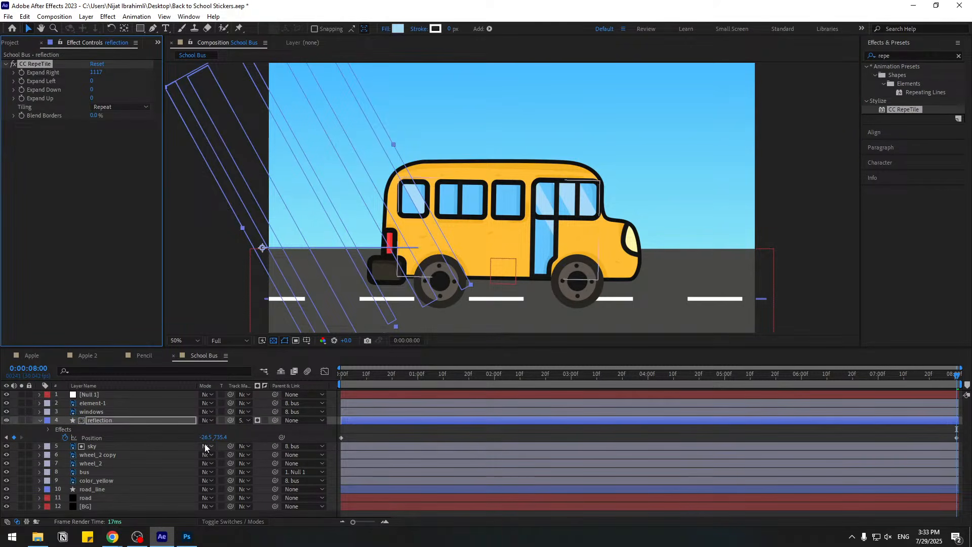
Step: Set the reflection's X position at 8:00 to -1516.5 and Expand Right to 2050, and preview the animation
left_click_drag(206, 437, 76, 437)
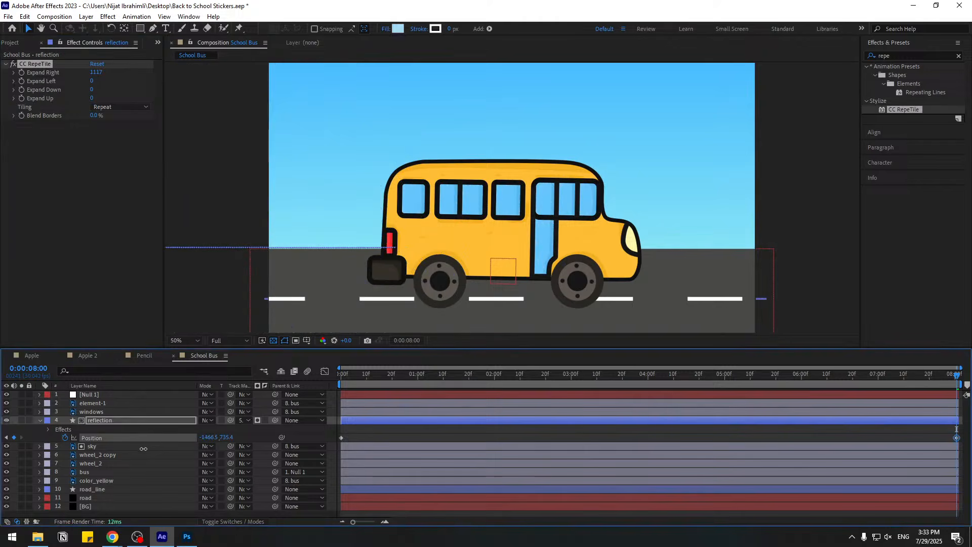
left_click_drag(98, 74, 183, 72)
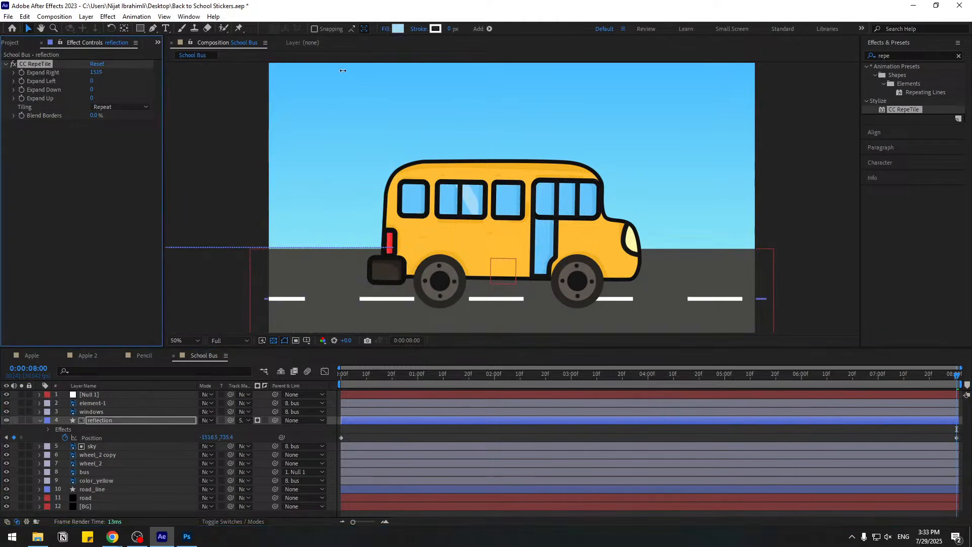
left_click_drag(342, 70, 560, 64)
key("space")
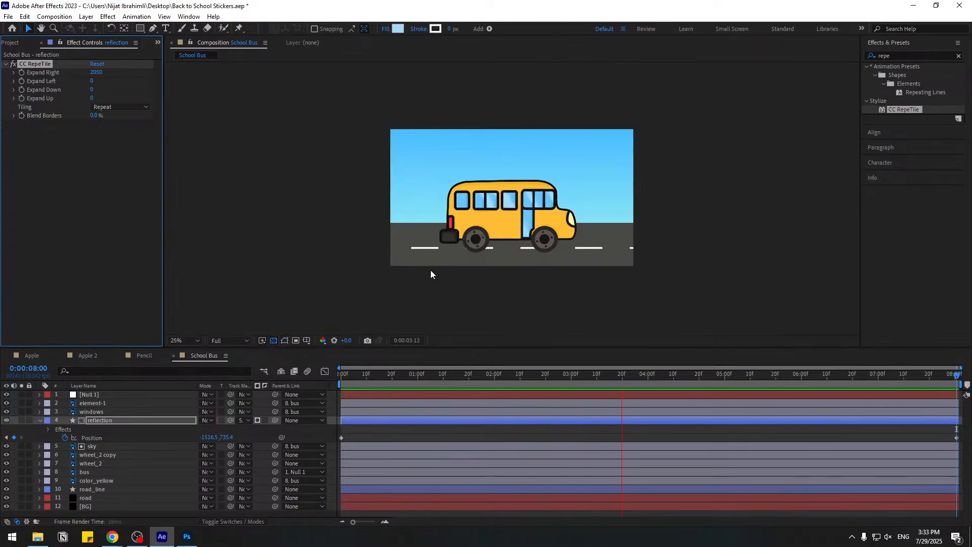
scroll(432, 271, "up", 1)
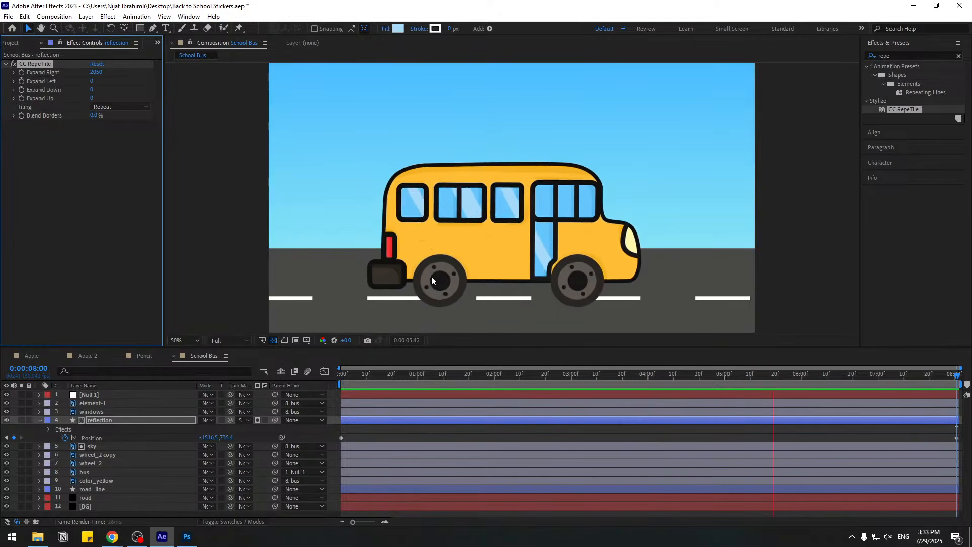
key("space")
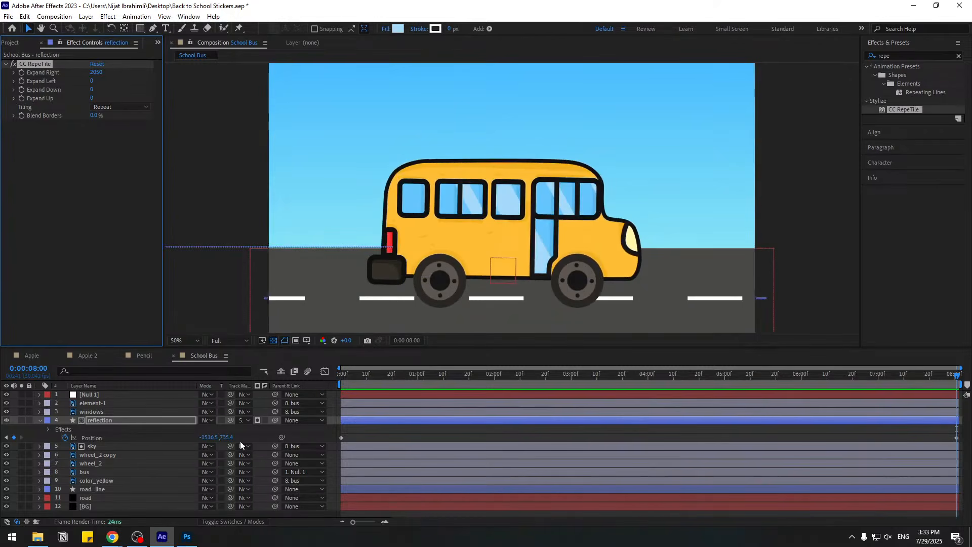
Step: Set the reflection's X position at 8:00 to -1978.5 and Expand Right to 2432, preview the animation, and return to the first frame
left_click(77, 438)
left_click_drag(77, 439, 4, 450)
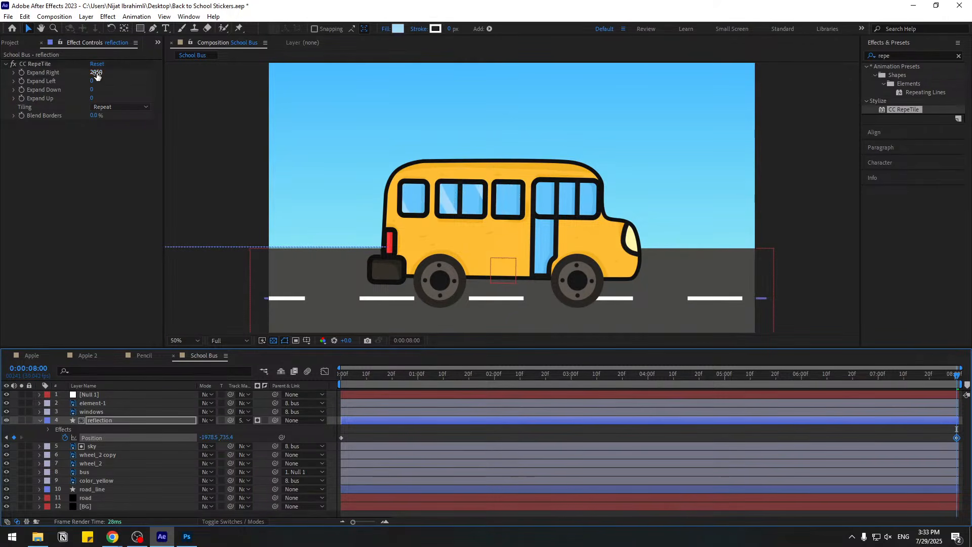
left_click_drag(98, 76, 177, 79)
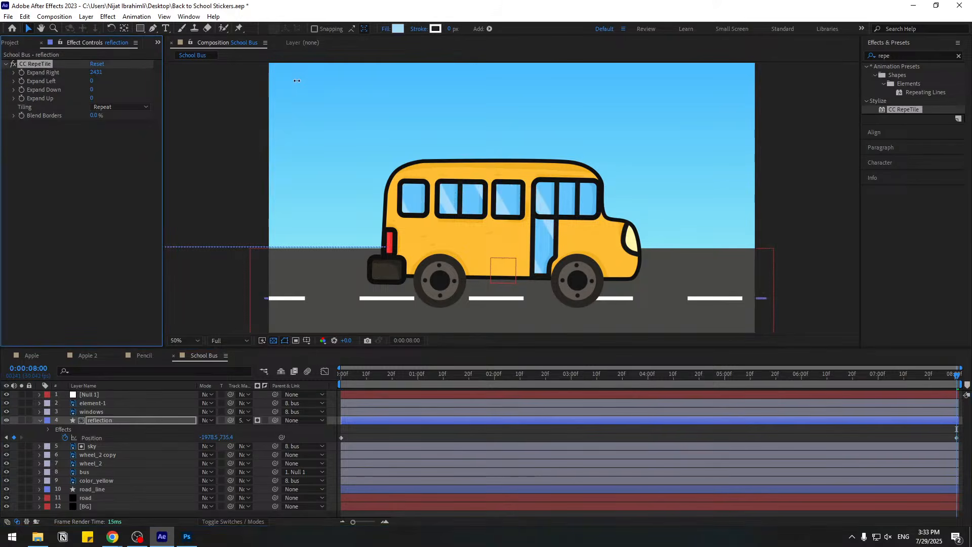
left_click_drag(297, 81, 357, 133)
key("space")
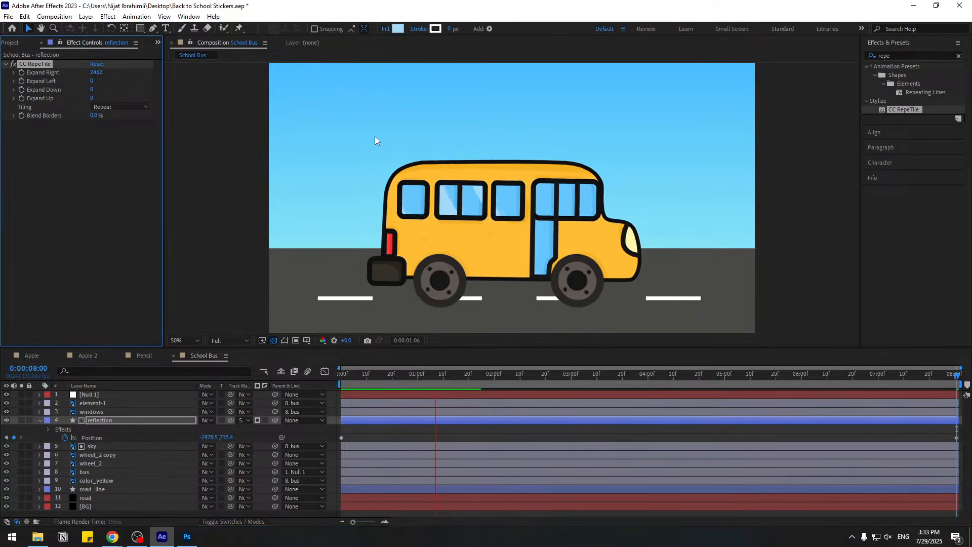
left_click(674, 379)
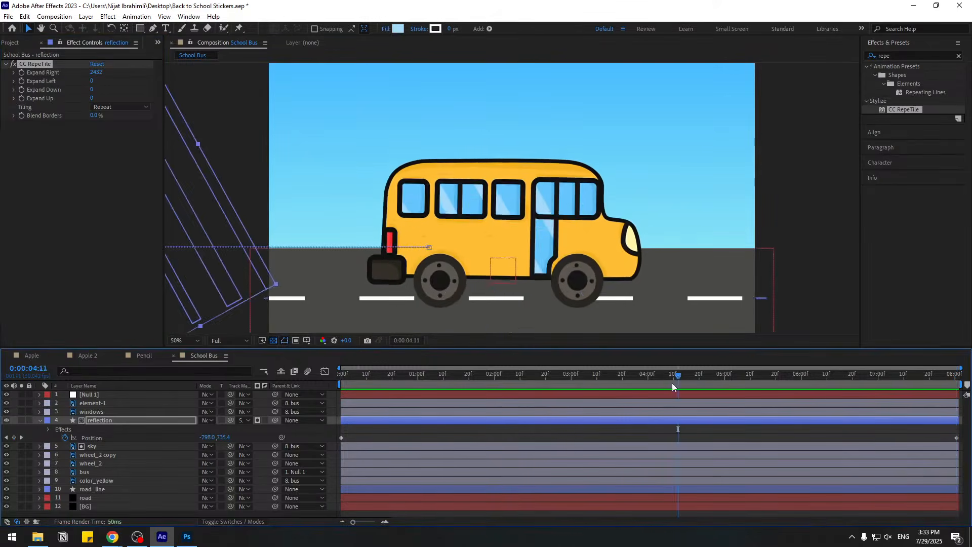
key("Home")
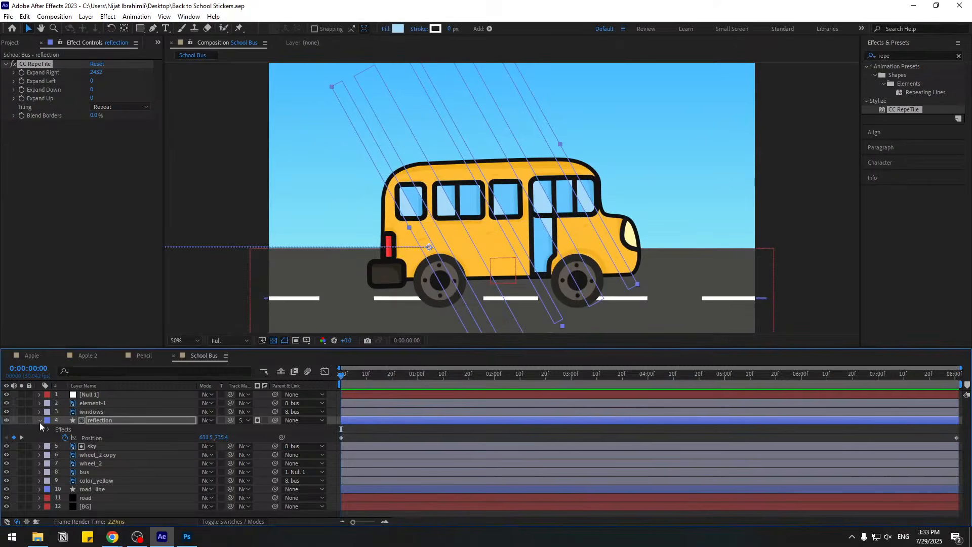
left_click(39, 421)
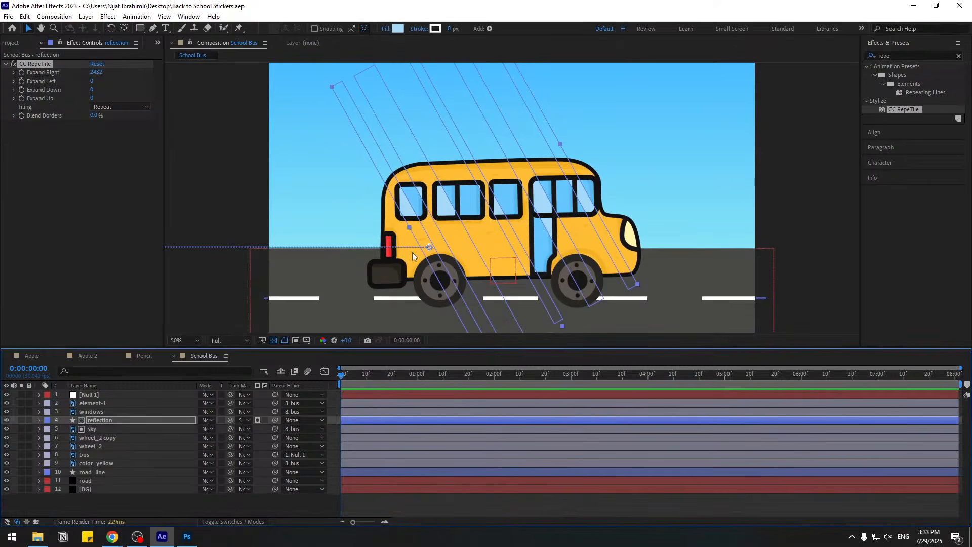
left_click(230, 504)
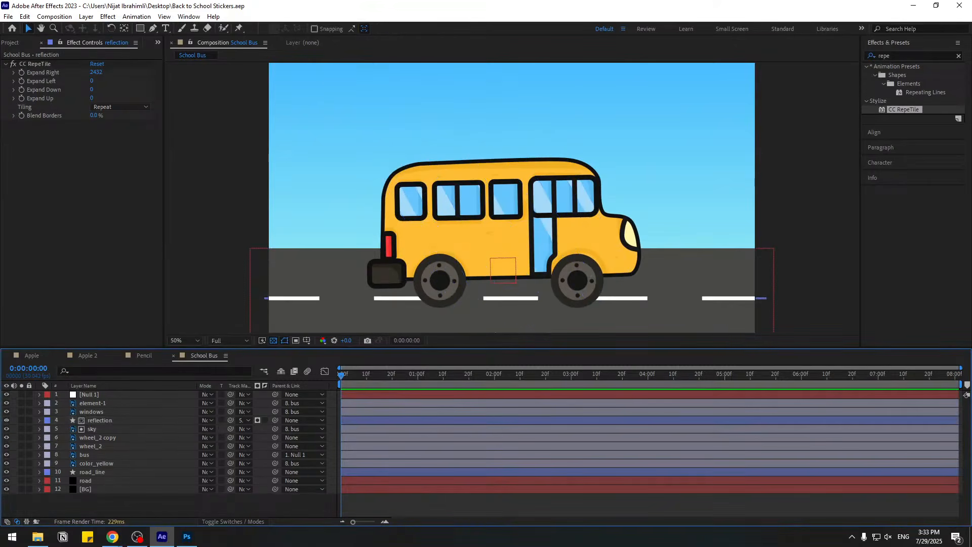
Step: Create a black 1920 × 1080 px solid named Buildings
key("alt+Tab")
right_click(124, 508)
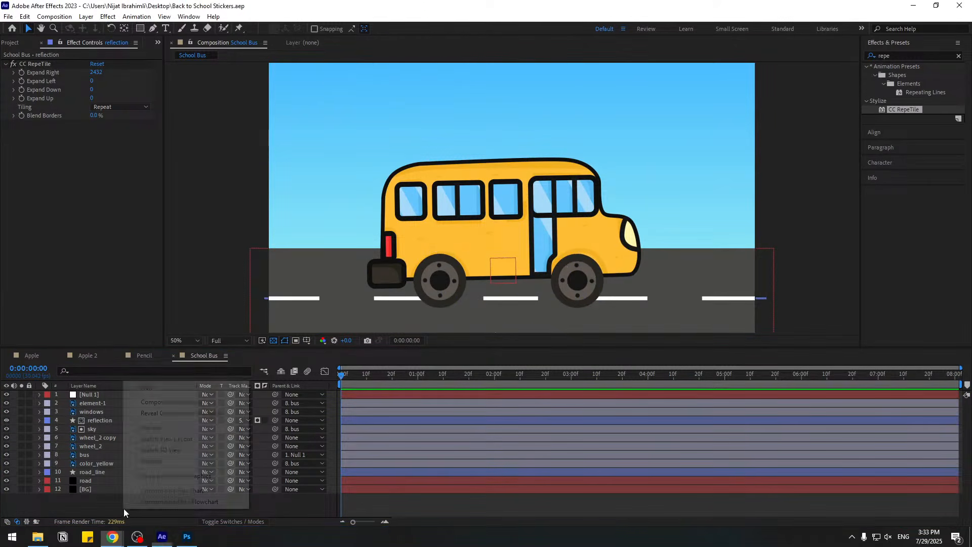
mouse_move(223, 388)
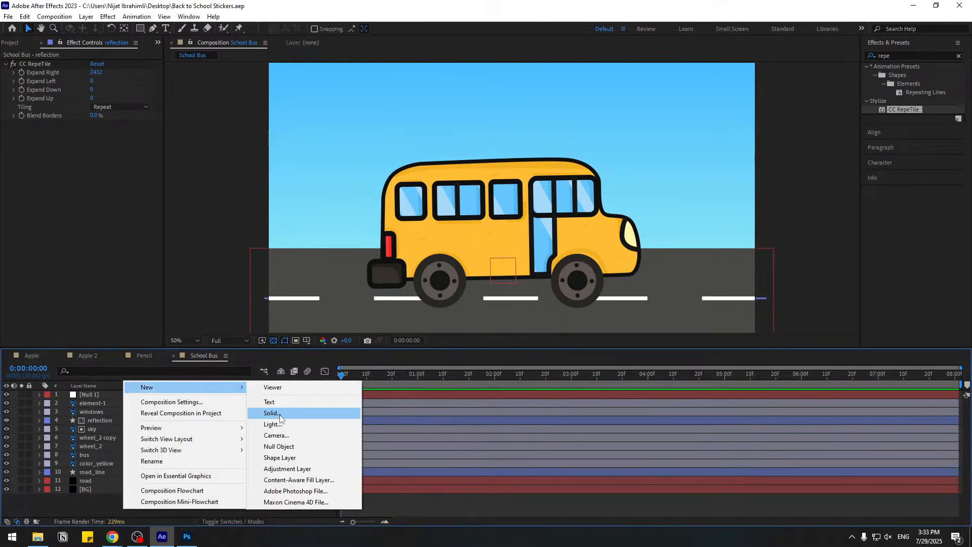
left_click(273, 413)
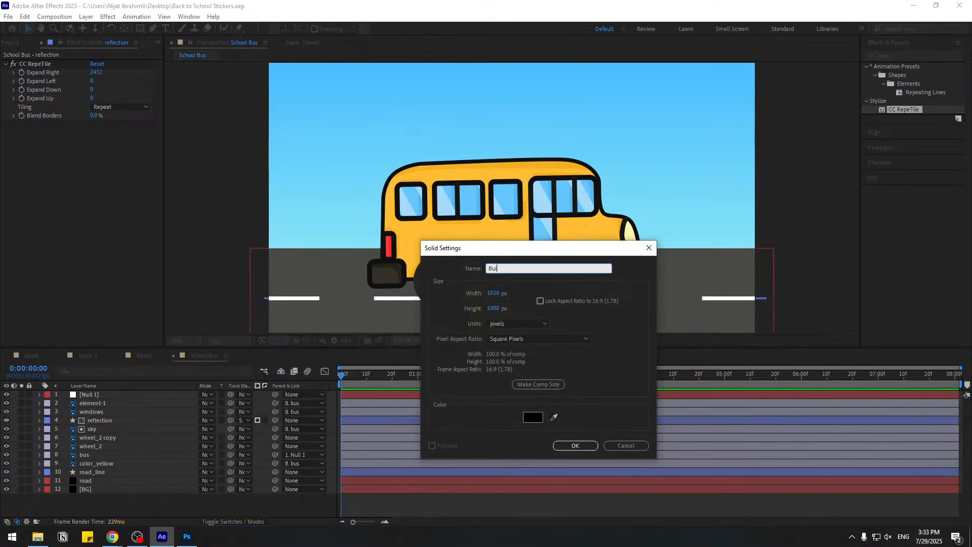
left_click(567, 444)
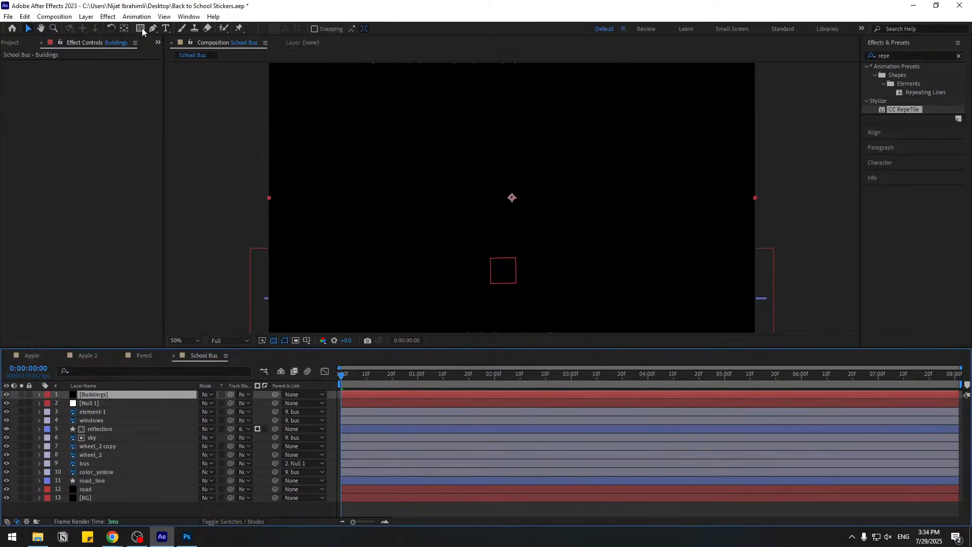
Step: Draw nine overlapping rectangular masks of varied widths and heights across the Buildings solid to form a city skyline
left_click(140, 29)
left_click_drag(262, 235, 322, 341)
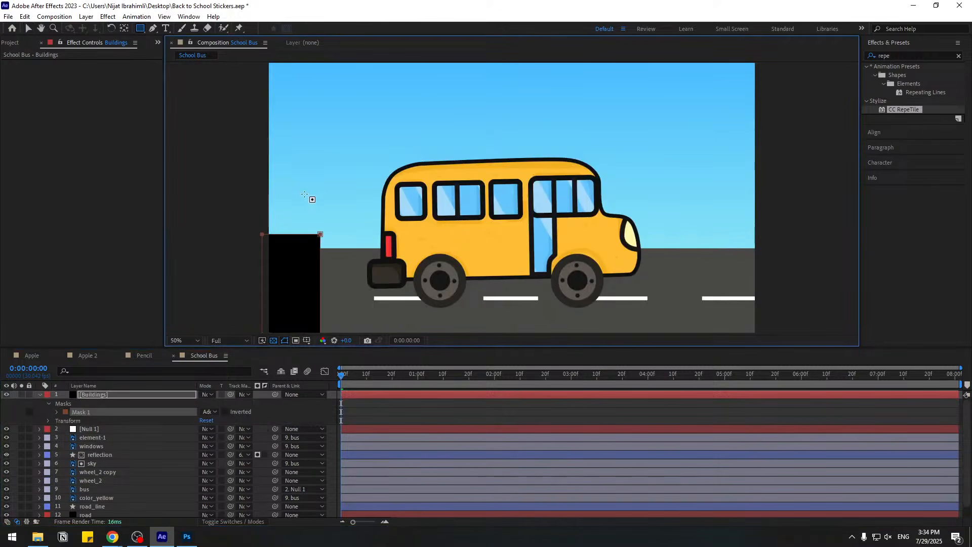
left_click_drag(303, 189, 377, 334)
left_click_drag(367, 261, 448, 334)
left_click_drag(430, 236, 486, 334)
left_click_drag(471, 137, 505, 334)
mouse_move(498, 270)
left_mouse_down()
mouse_move(575, 330)
mouse_move(597, 334)
left_mouse_up()
key("ctrl+z")
left_click_drag(582, 230, 667, 334)
left_click_drag(647, 188, 711, 334)
left_click_drag(694, 269, 775, 334)
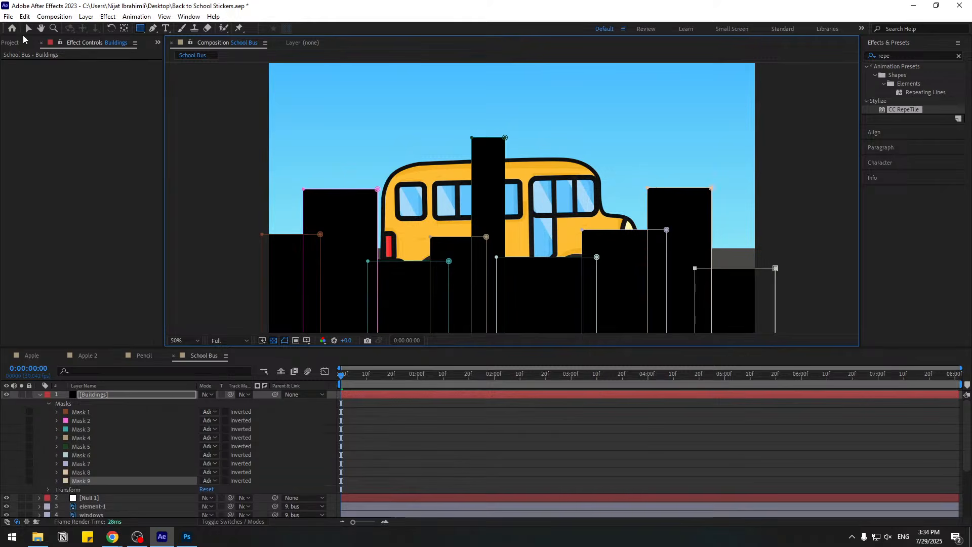
Step: Place the Buildings layer between road_line and road, and raise the skyline so its base sits near the road's far edge
left_click(28, 29)
left_click(40, 394)
left_click_drag(107, 395, 132, 481)
left_click_drag(343, 277, 347, 196)
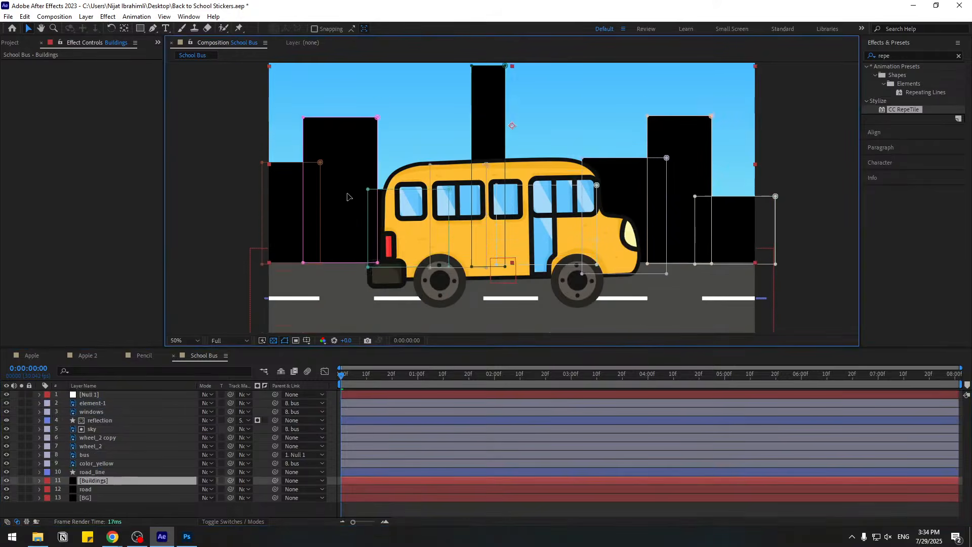
Step: Raise the skyline slightly to Y position 212 and copy the BG layer's Gradient Ramp effect onto Buildings
left_click_drag(347, 196, 347, 194)
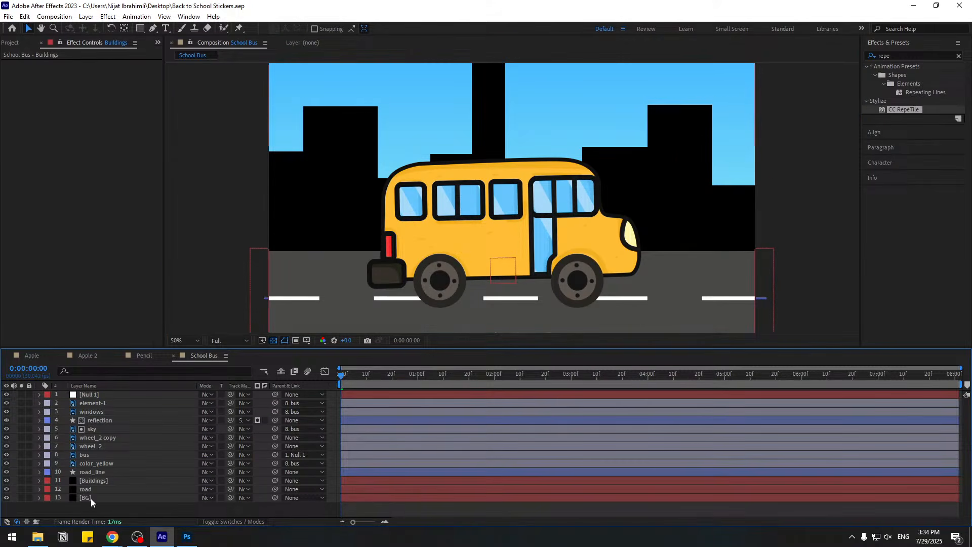
left_click(90, 498)
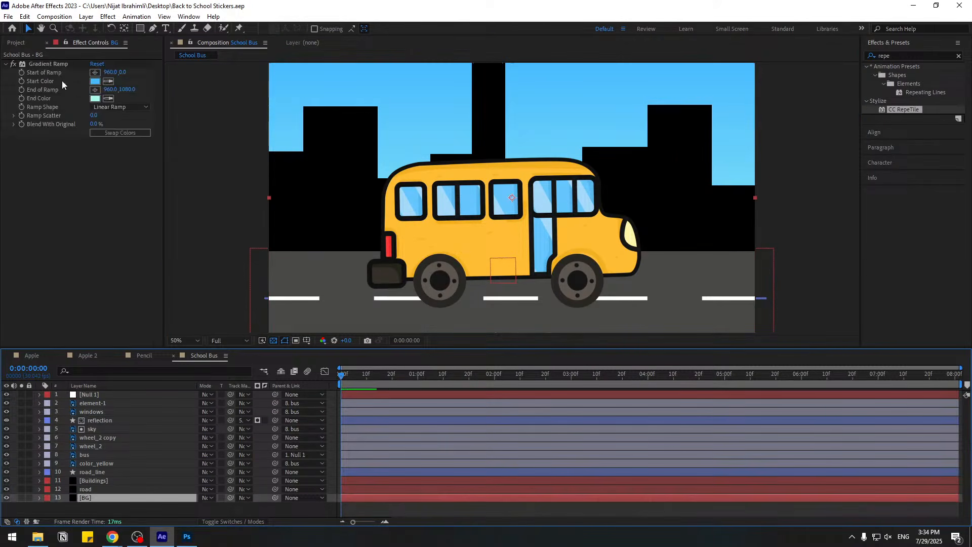
left_click(41, 66)
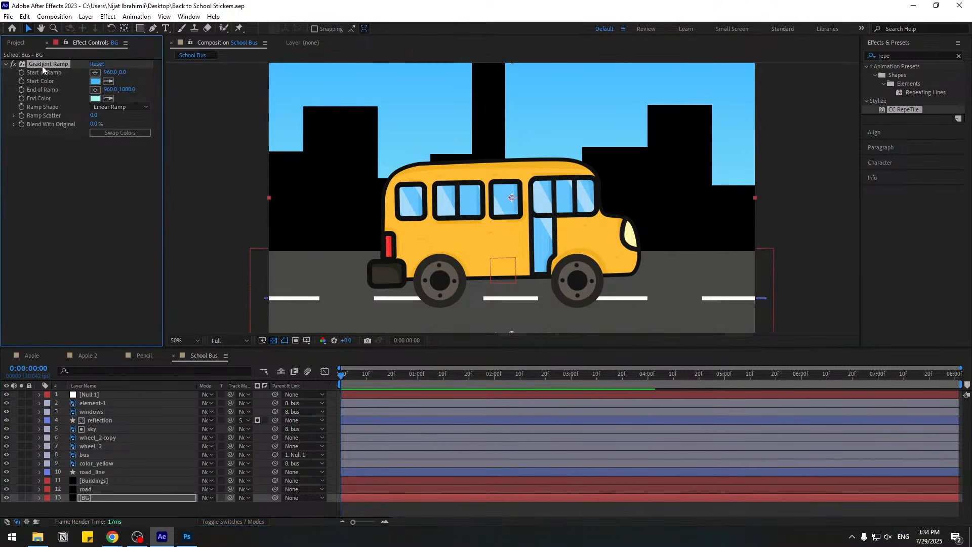
left_click(101, 481)
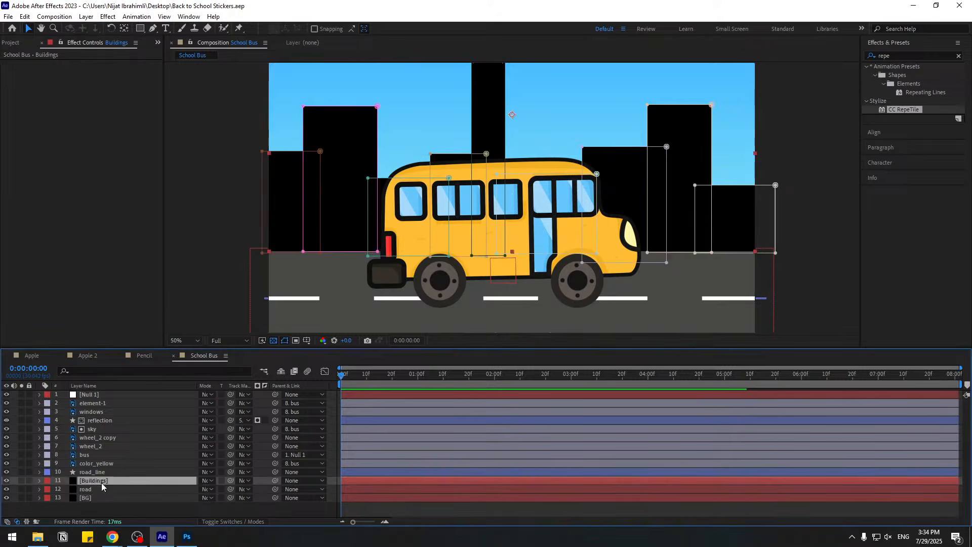
key("ctrl+v")
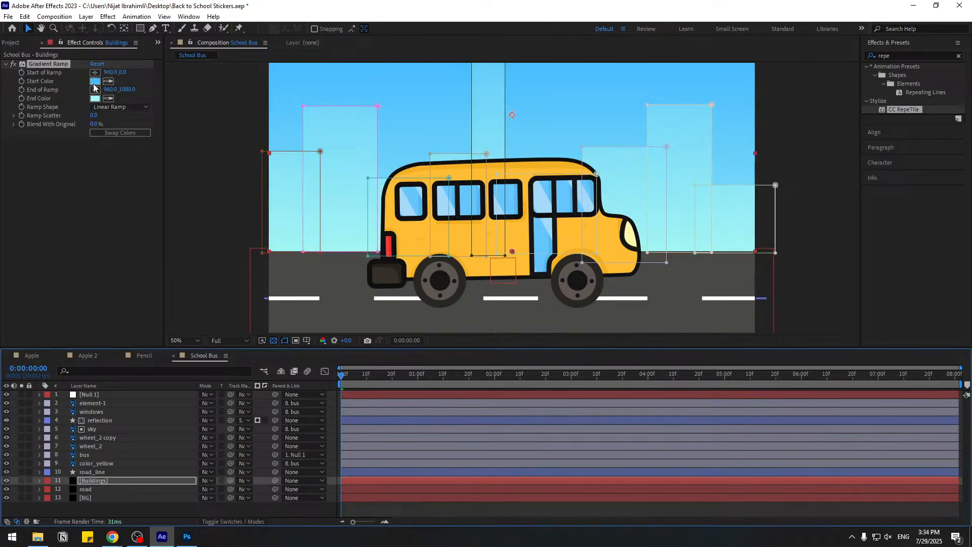
Step: Set the Buildings gradient's Start Color to a deeper blue and its End Color to 7CBDBB
left_click(95, 82)
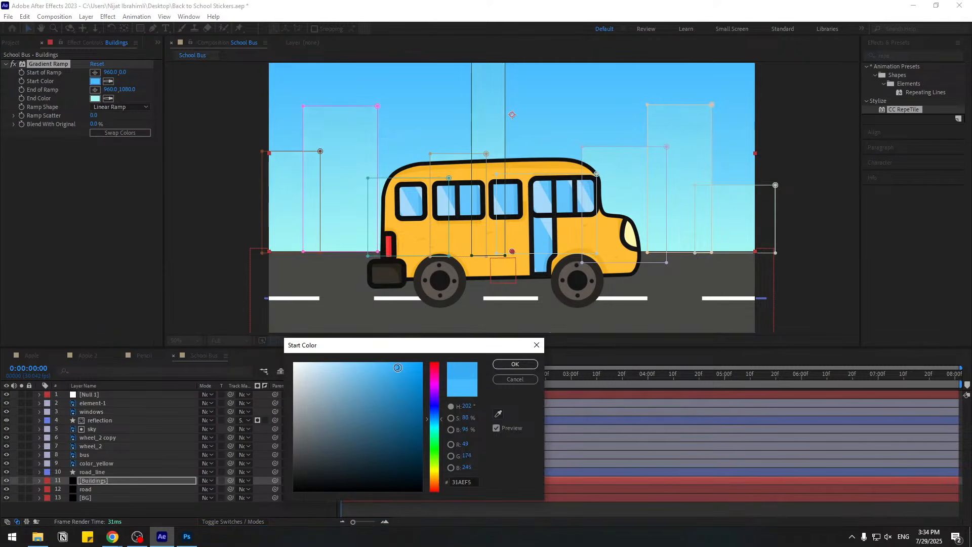
left_click(515, 364)
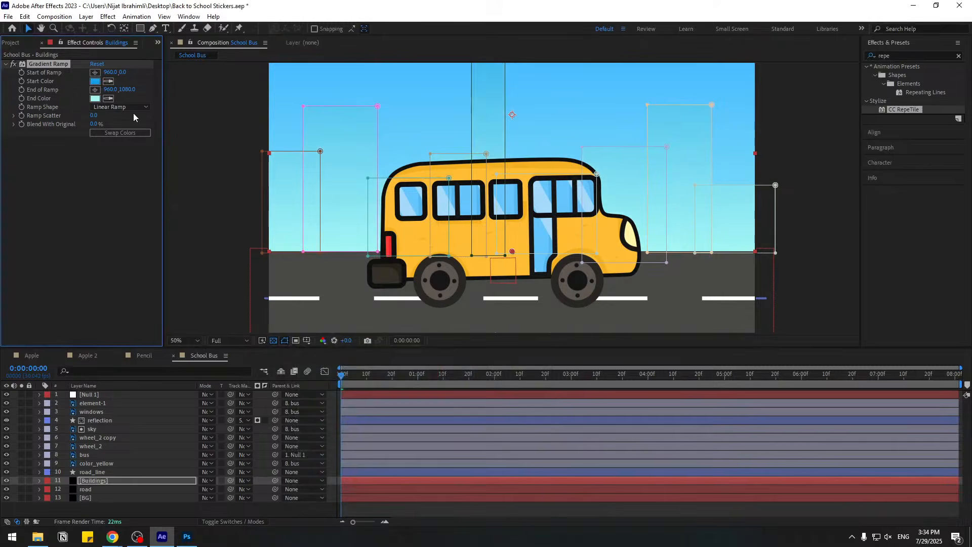
left_click(95, 98)
mouse_move(338, 375)
left_mouse_down()
mouse_move(354, 371)
mouse_move(355, 380)
mouse_move(337, 395)
left_mouse_up()
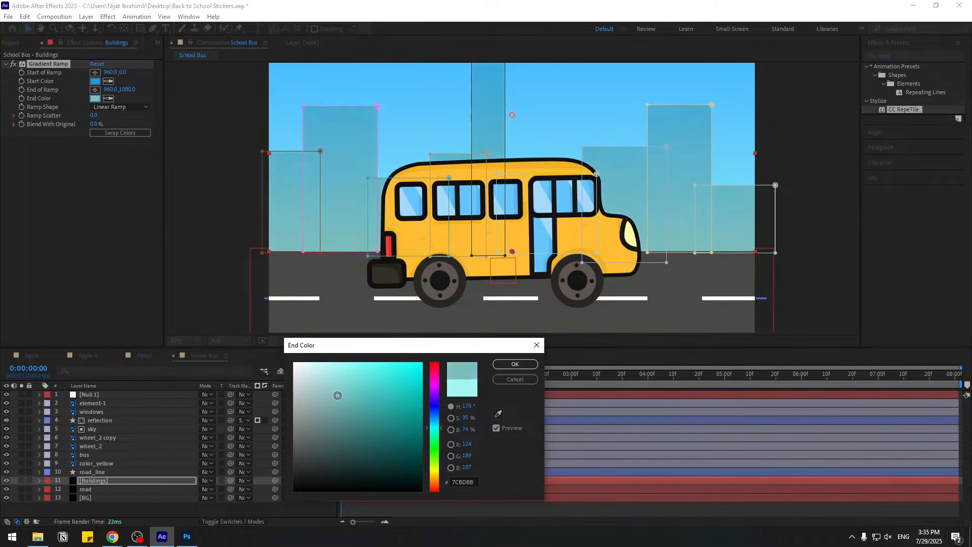
left_click(514, 364)
left_click(437, 514)
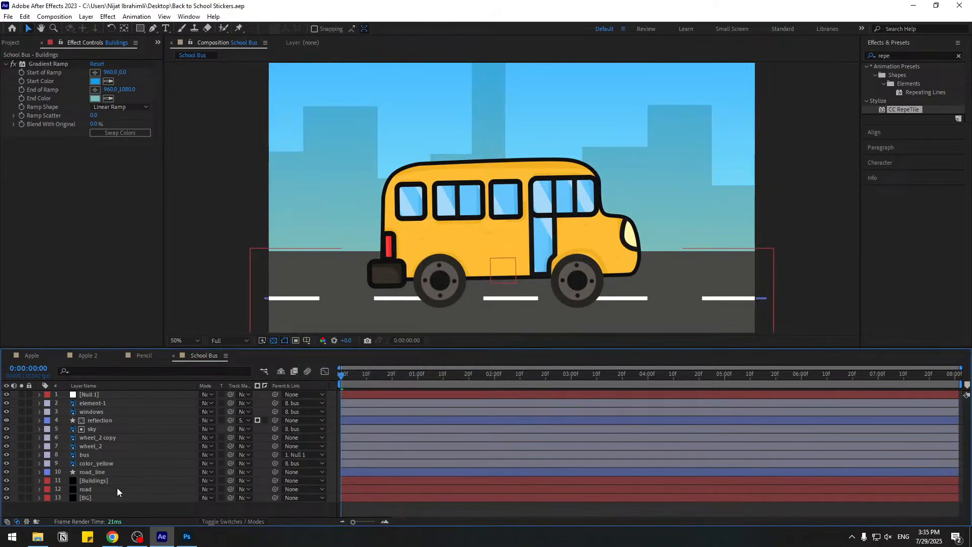
Step: Keyframe the Buildings layer's Position at the first frame and set its X value to -76 at 8:00
left_click(104, 482)
key("p")
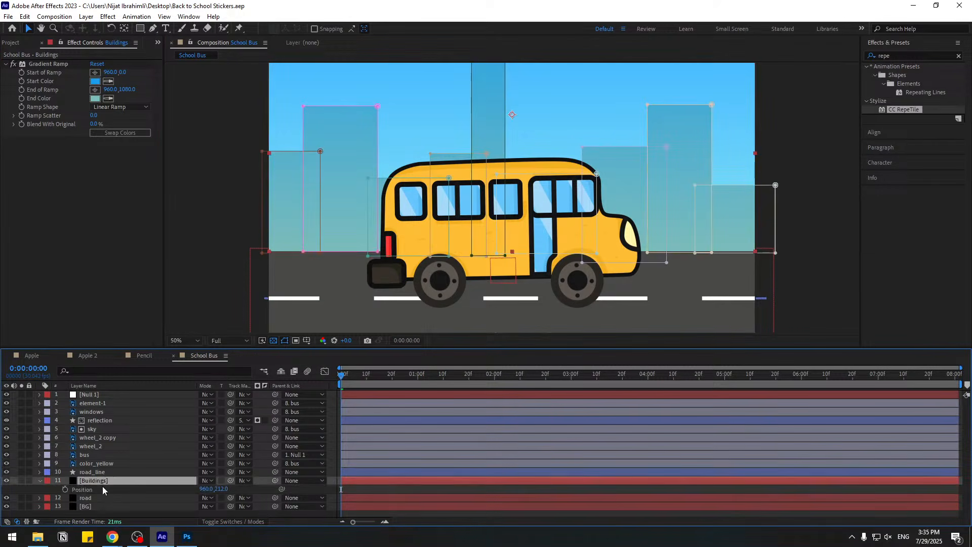
left_click(64, 489)
left_click(448, 373)
key("End")
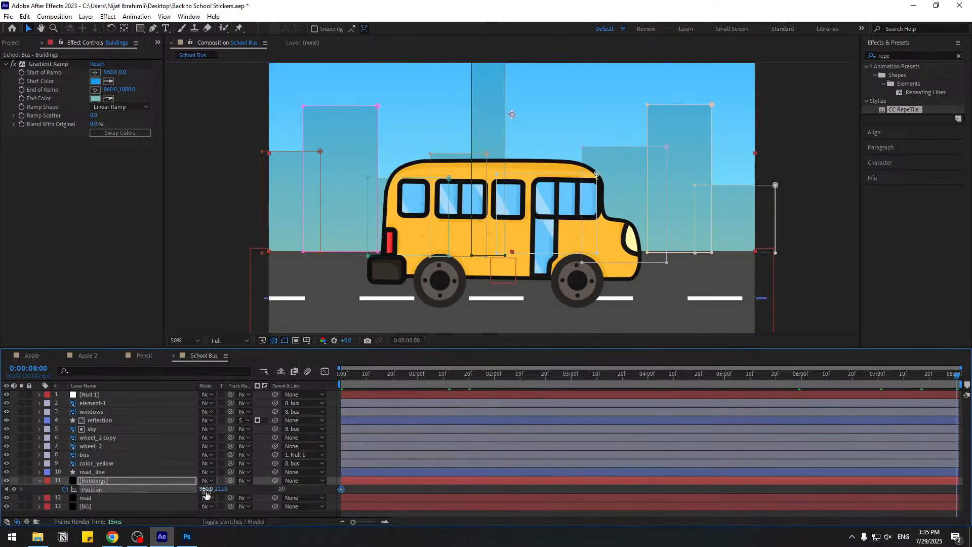
left_click_drag(207, 489, 10, 491)
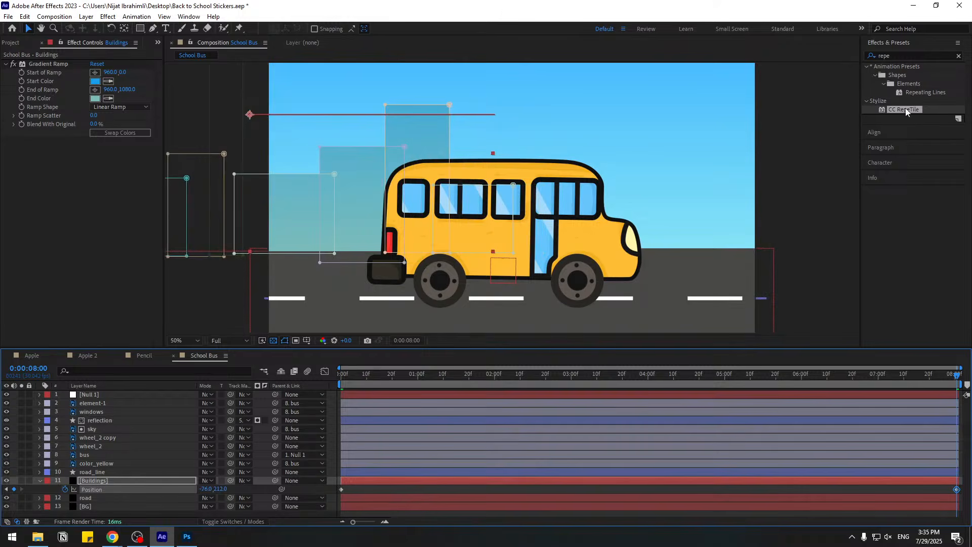
Step: Apply CC RepeTile to Buildings with Expand Right 1377, and preview the animation from the first frame
left_click_drag(906, 112, 918, 121)
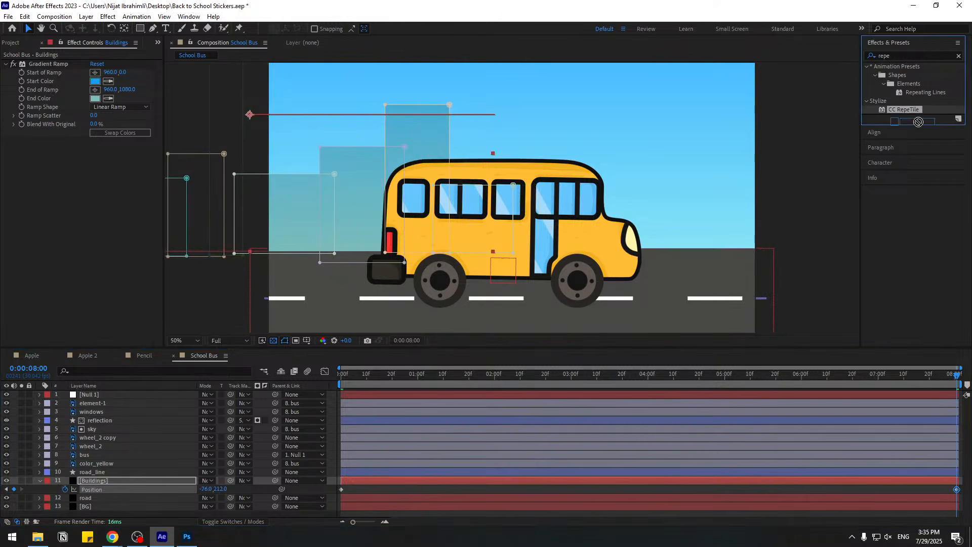
left_click_drag(417, 408, 92, 485)
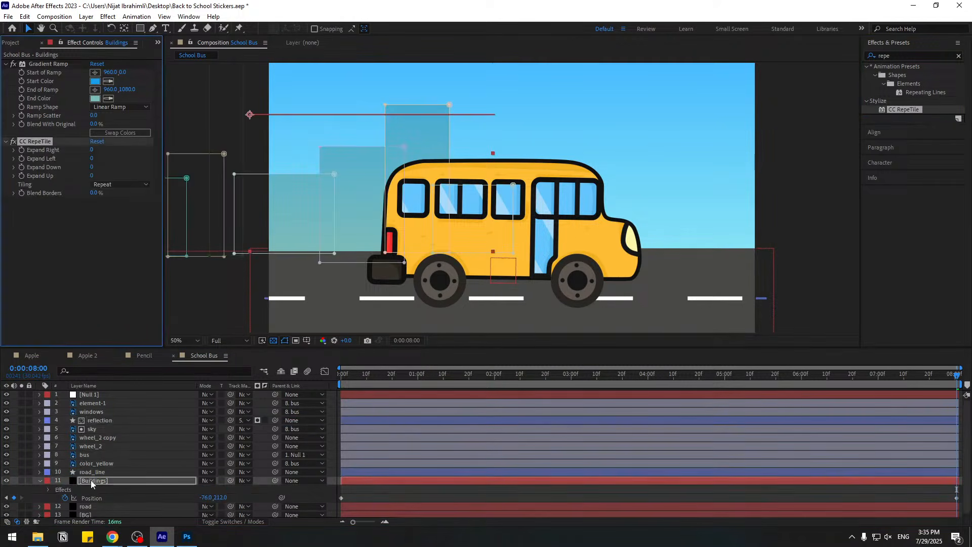
left_click_drag(91, 151, 797, 163)
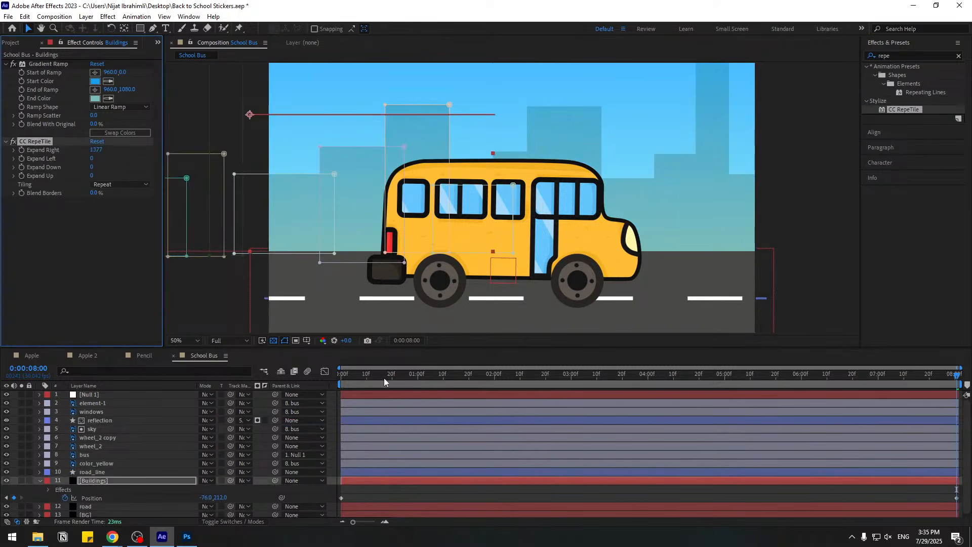
left_click_drag(384, 377, 190, 386)
key("space")
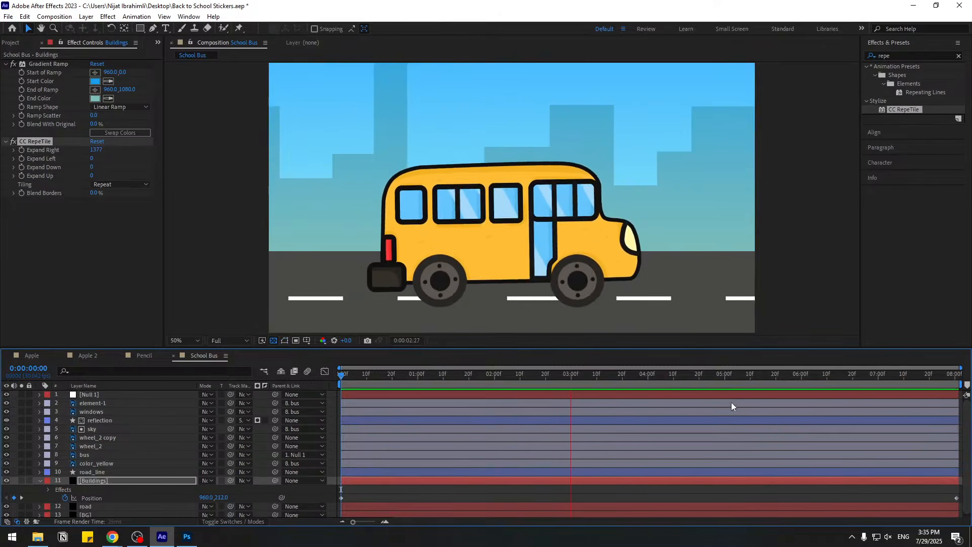
Step: Set the Buildings X position at 8:00 to -2066 and Expand Right to 3056, and preview the moving skyline
left_click_drag(673, 377, 958, 380)
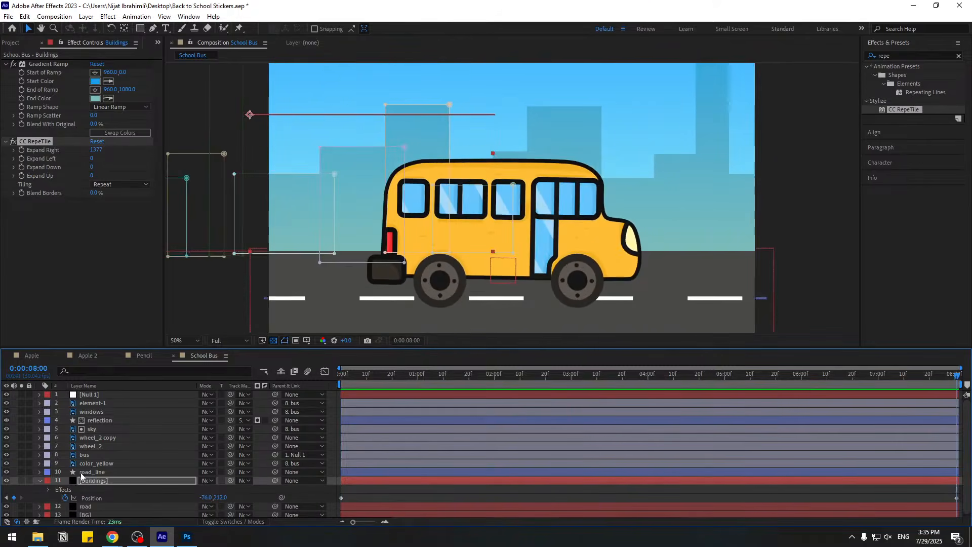
left_click_drag(203, 501, 111, 506)
left_click(133, 240)
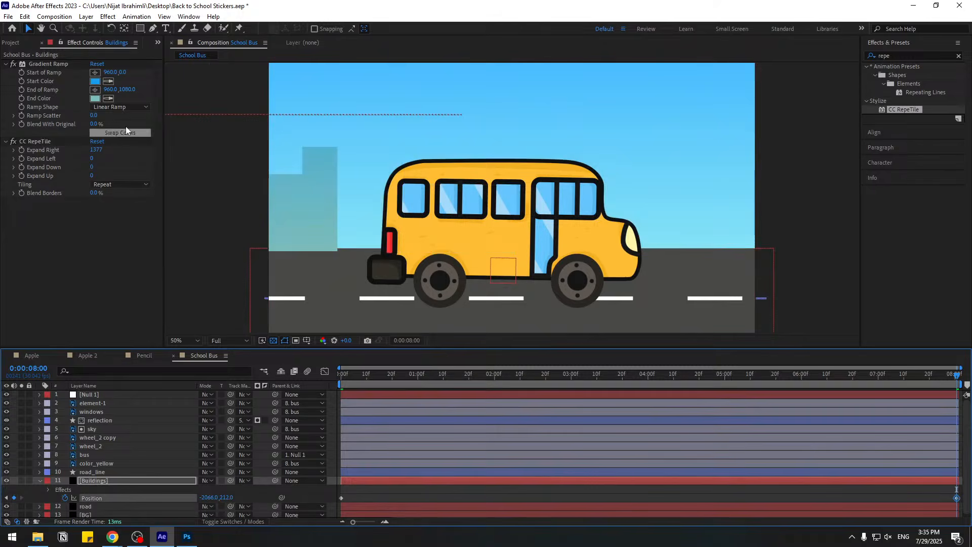
left_click_drag(99, 151, 925, 157)
key("space")
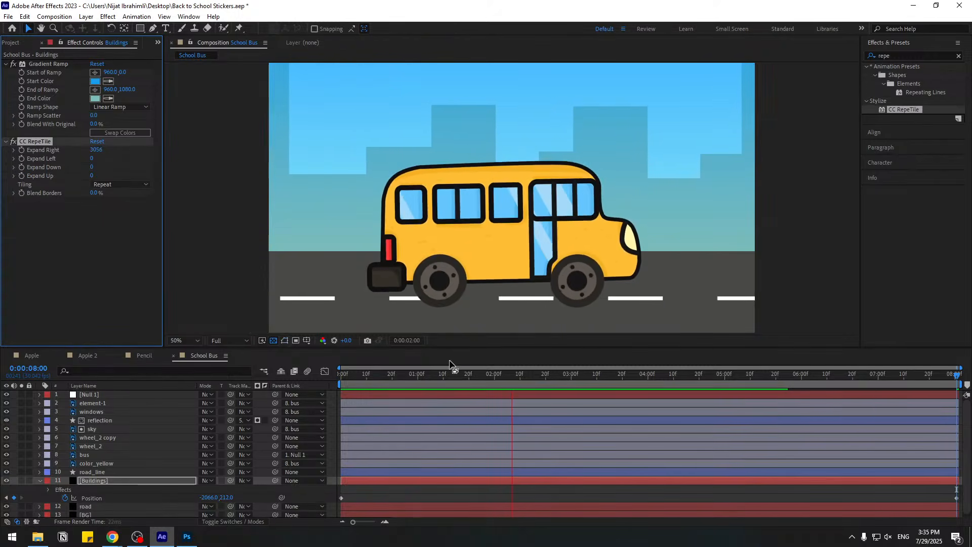
left_click(427, 376)
Step: Duplicate the Buildings layer and scale the copy to 68%
left_click(40, 482)
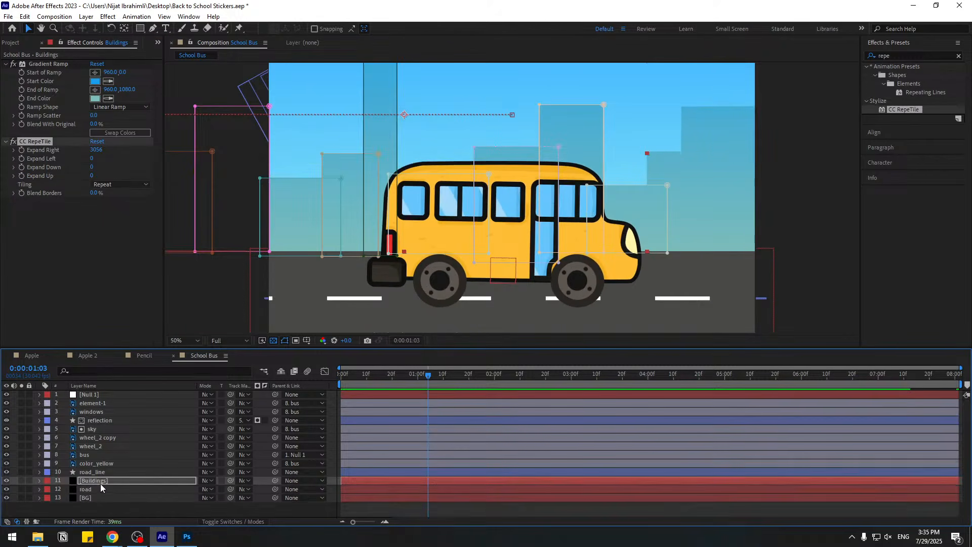
left_click(104, 482)
key("ctrl+d")
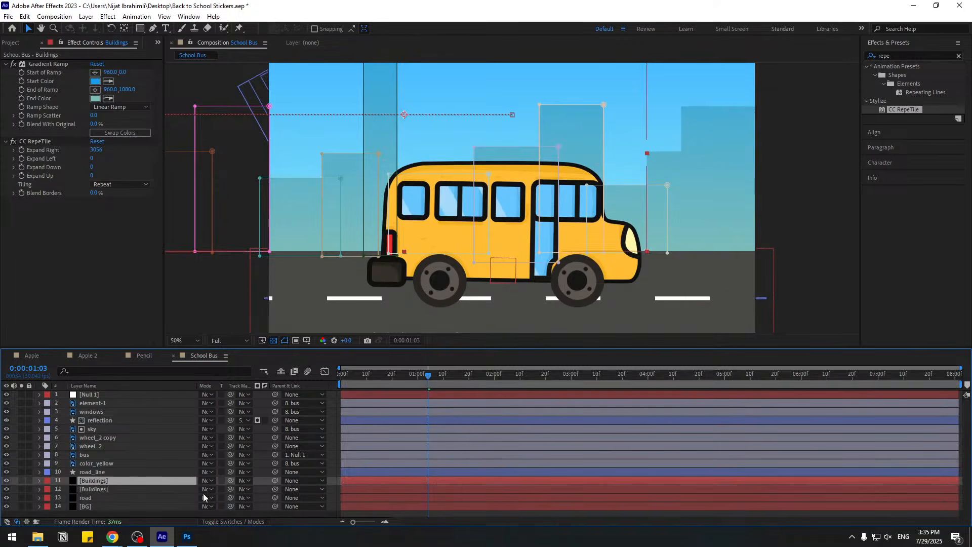
key("s")
left_click_drag(217, 489, 195, 491)
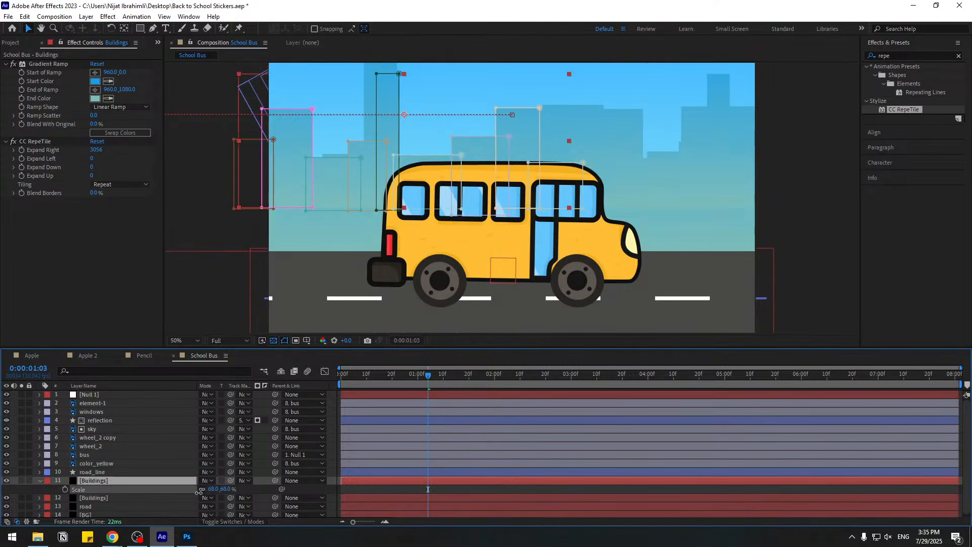
Step: Flip the duplicate skyline horizontally, lower it toward the road, and select its Position keyframe at 1:03
right_click(101, 484)
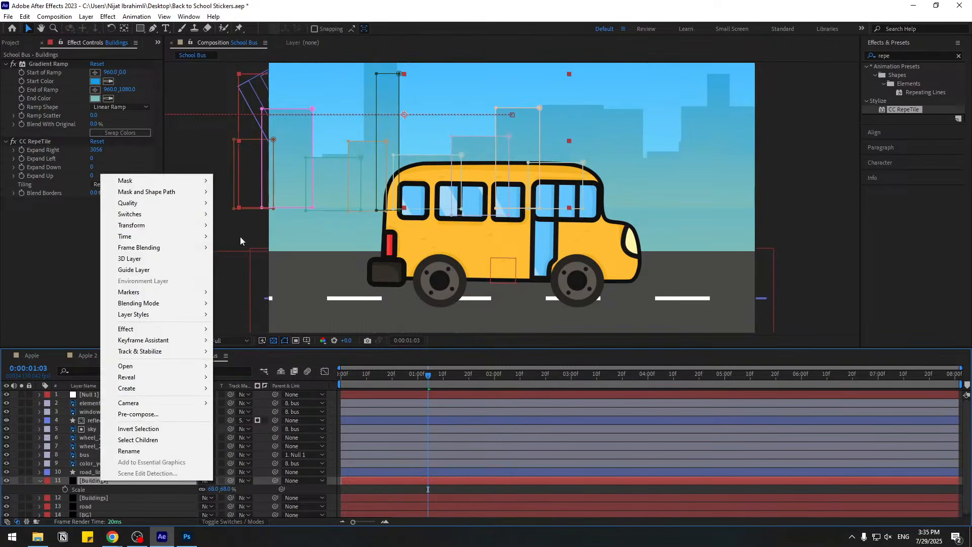
mouse_move(178, 225)
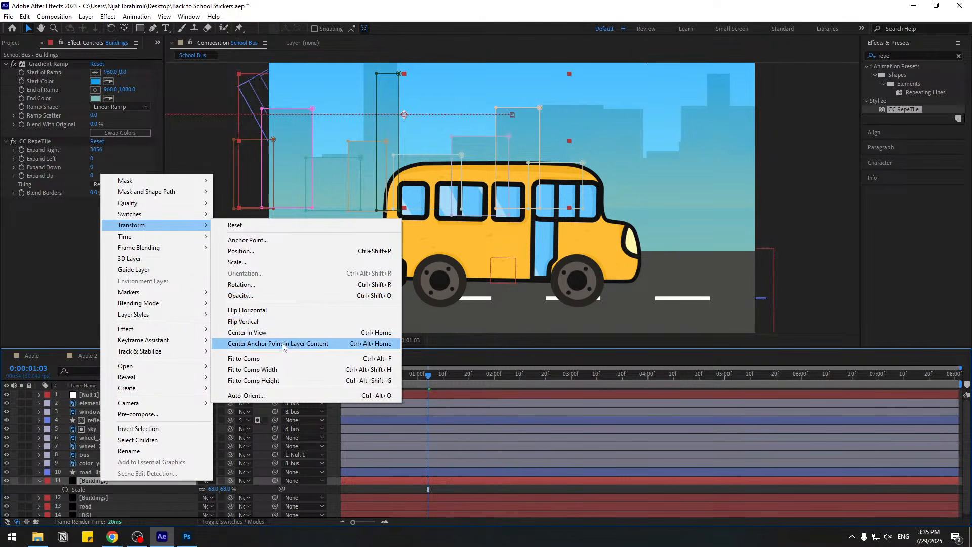
left_click(267, 310)
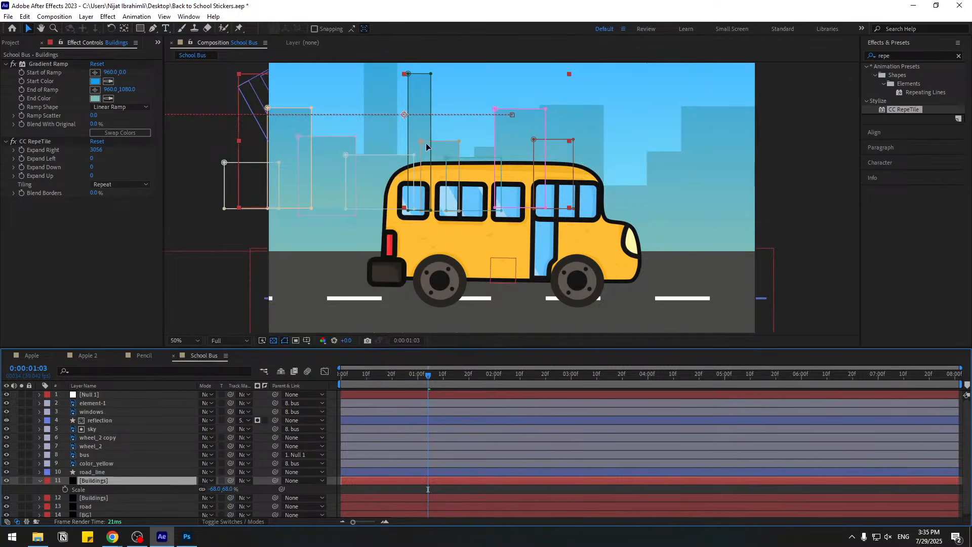
left_click_drag(422, 130, 421, 149)
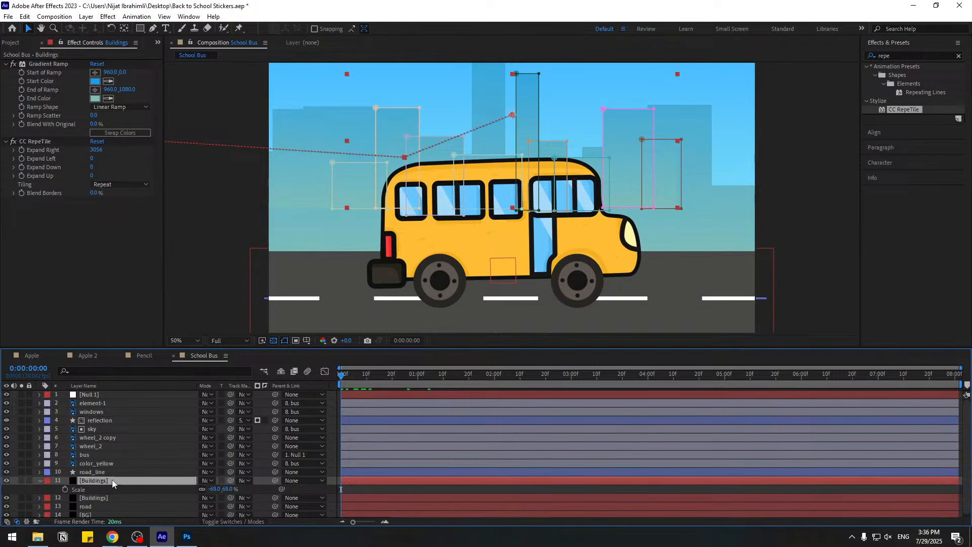
key("p")
left_click(428, 490)
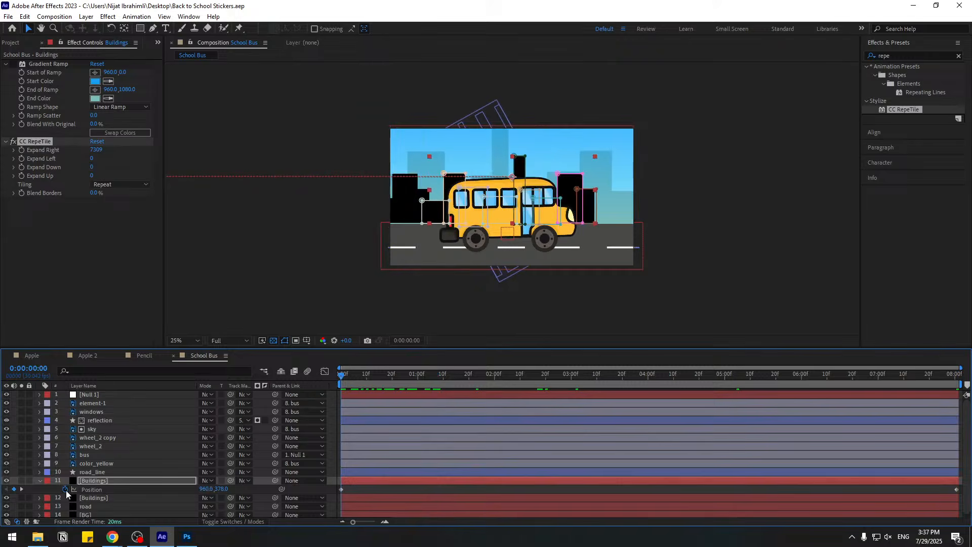
Step: Remove the duplicate skyline's Position keyframes and replace its CC RepeTile effect with a fresh one
left_click(66, 491)
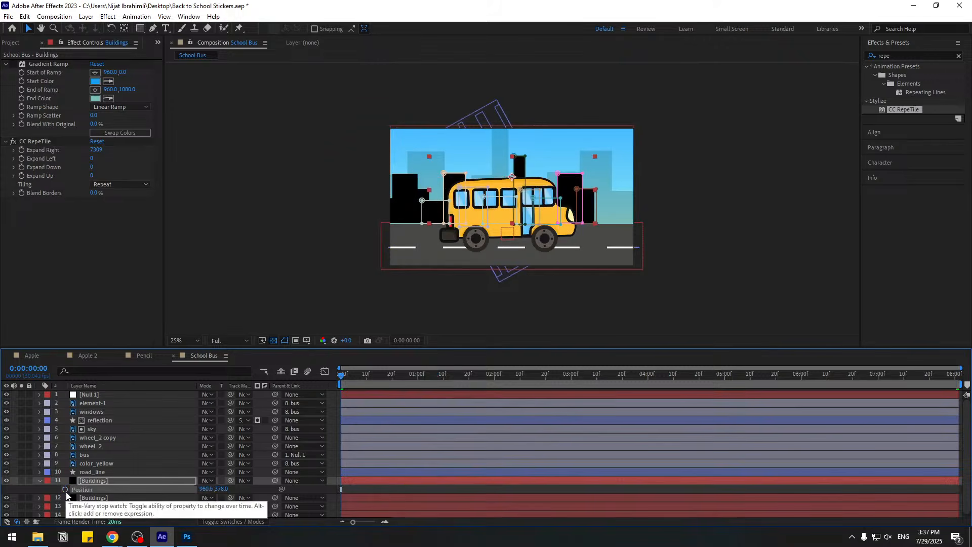
left_click(36, 141)
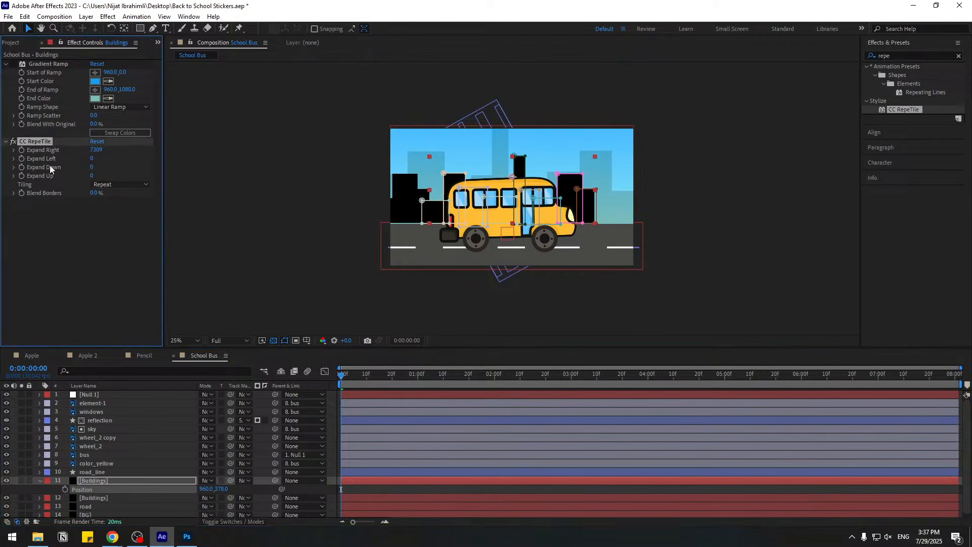
key("Delete")
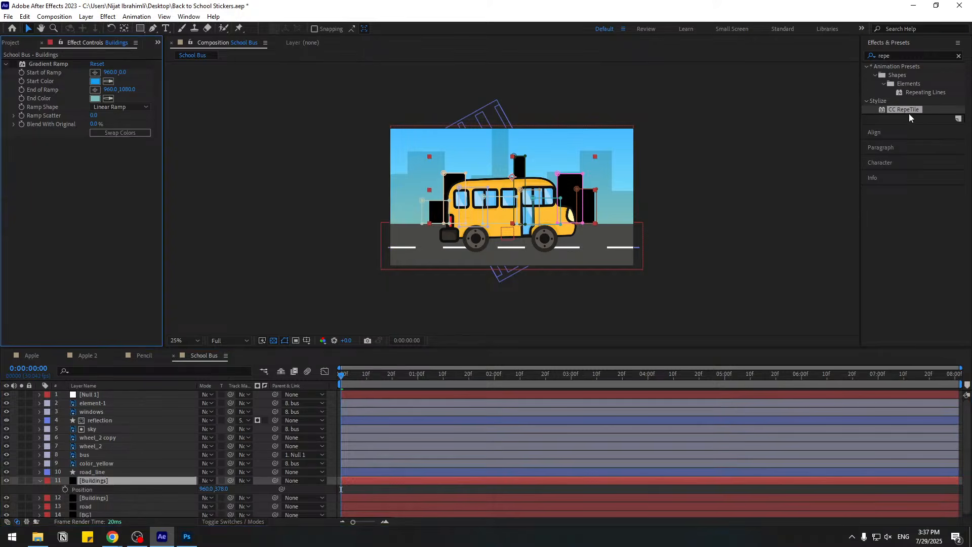
left_click_drag(909, 118, 106, 484)
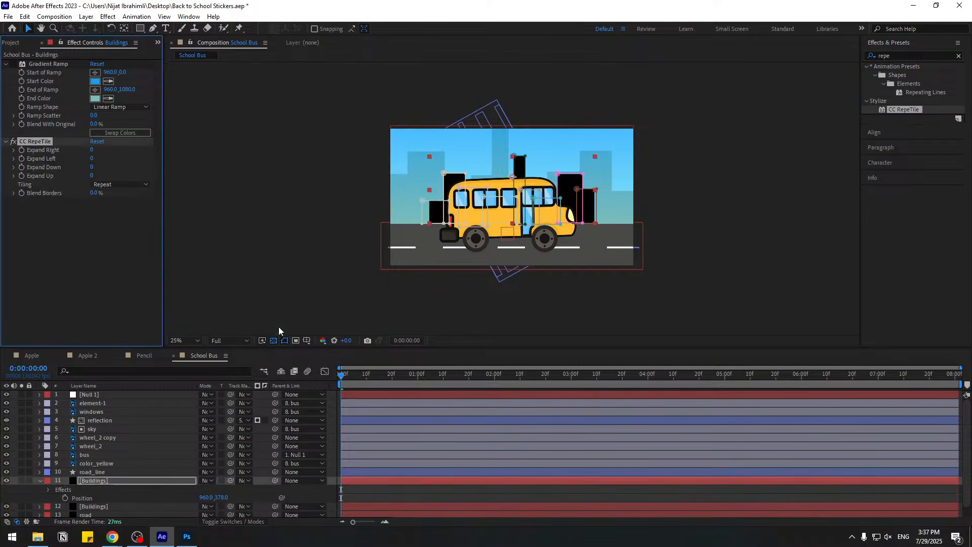
Step: Shift the duplicate skyline to X position 1280 and set its CC RepeTile Expand Right to 1131
left_click_drag(142, 150, 351, 149)
left_click(91, 480)
key("shift+Right")
key("shift+Right")
key("shift+Right")
key("shift+Right")
key("shift+Right")
key("shift+Right")
key("shift+Right")
key("shift+Right")
key("shift+Right")
key("shift+Right")
key("shift+Right")
key("shift+Right")
key("shift+Right")
key("shift+Right")
key("shift+Right")
key("shift+Right")
key("shift+Right")
key("shift+Right")
key("shift+Right")
key("shift+Right")
key("shift+Right")
key("shift+Right")
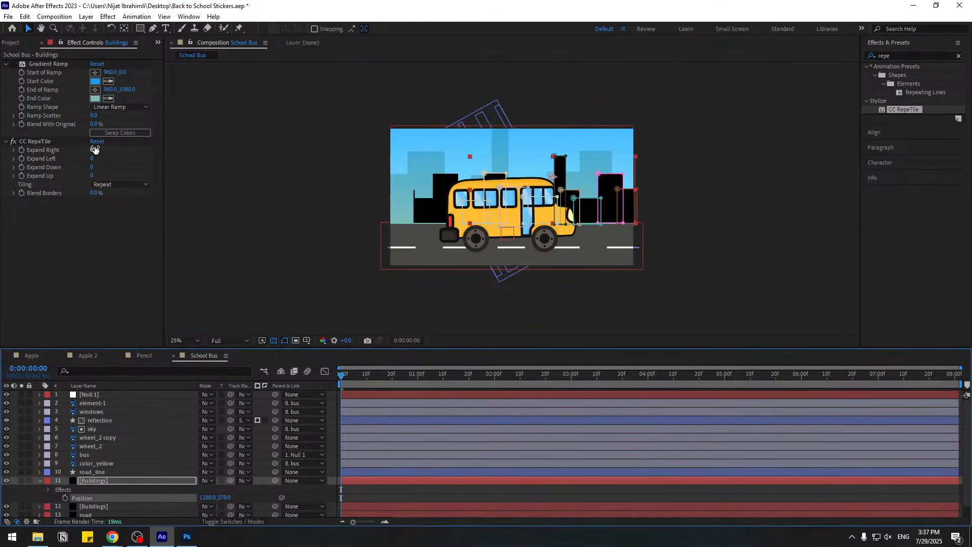
left_click_drag(94, 149, 110, 149)
left_click_drag(225, 151, 300, 150)
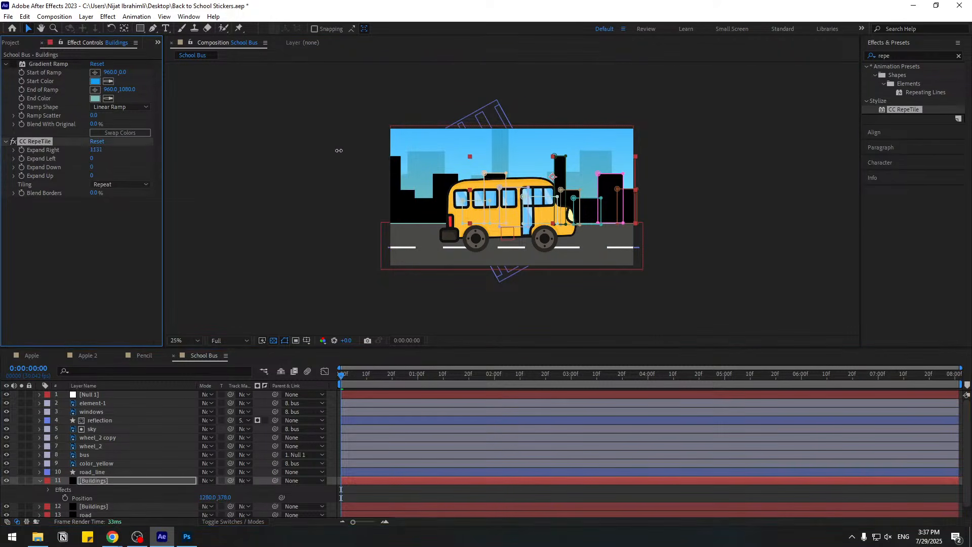
Step: Lower the duplicate skyline to Y 386, keyframe its Position at the first frame, and reduce its X value at 8:00
left_click(60, 479)
left_click(83, 482)
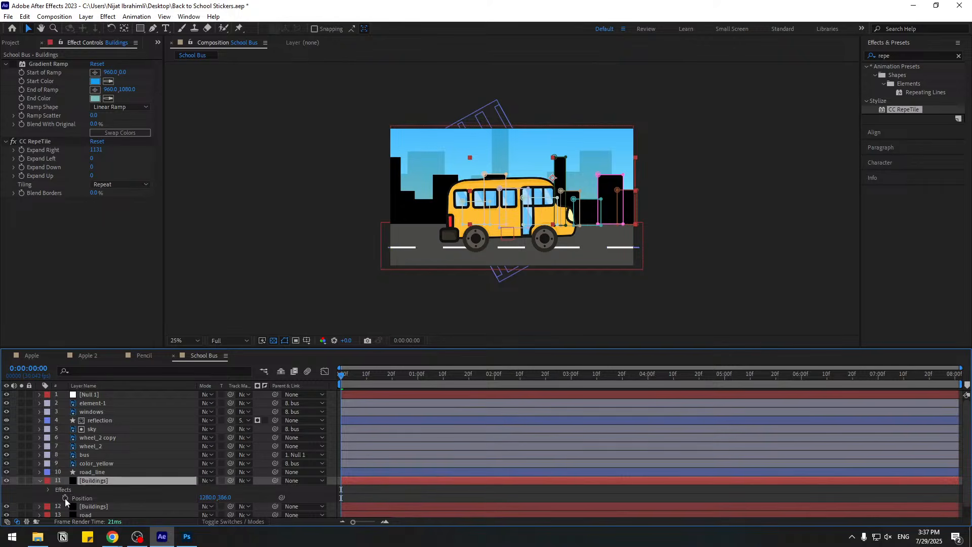
left_click(65, 498)
left_click_drag(377, 382, 957, 382)
left_click_drag(200, 502, 66, 503)
key("comma")
key("comma")
key("Home")
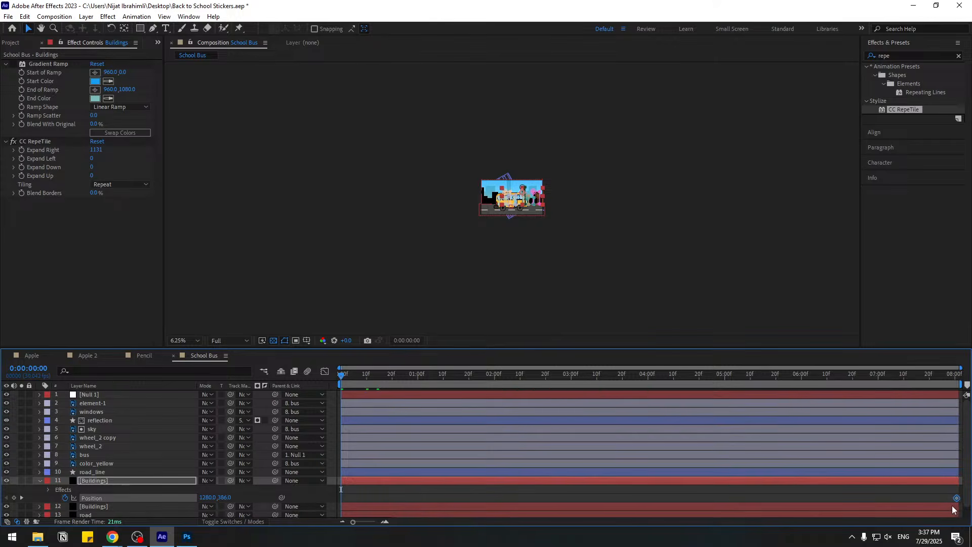
Step: Set the front skyline's X position to 4750 at the first frame and its CC RepeTile Expand Right to 9695, then preview the scroll
key("period")
key("period")
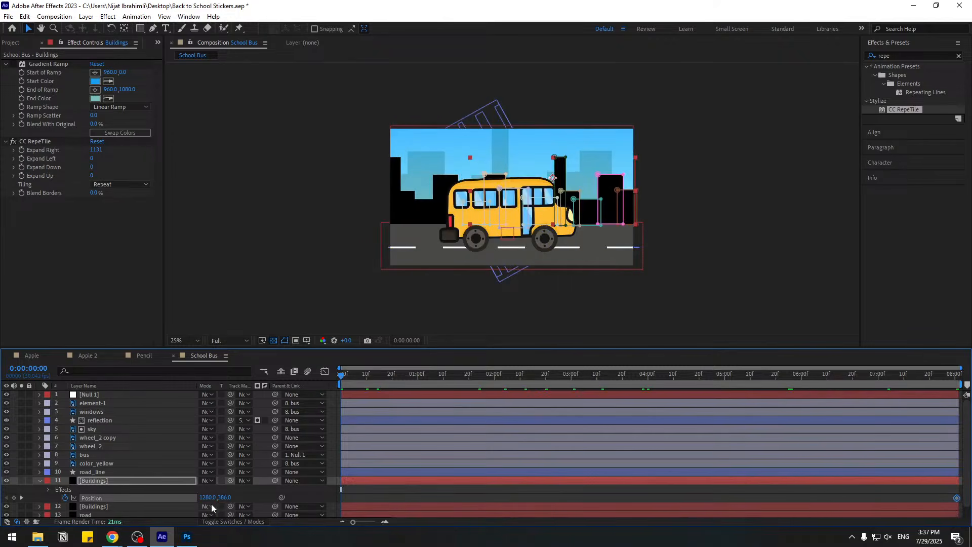
left_click_drag(208, 497, 299, 483)
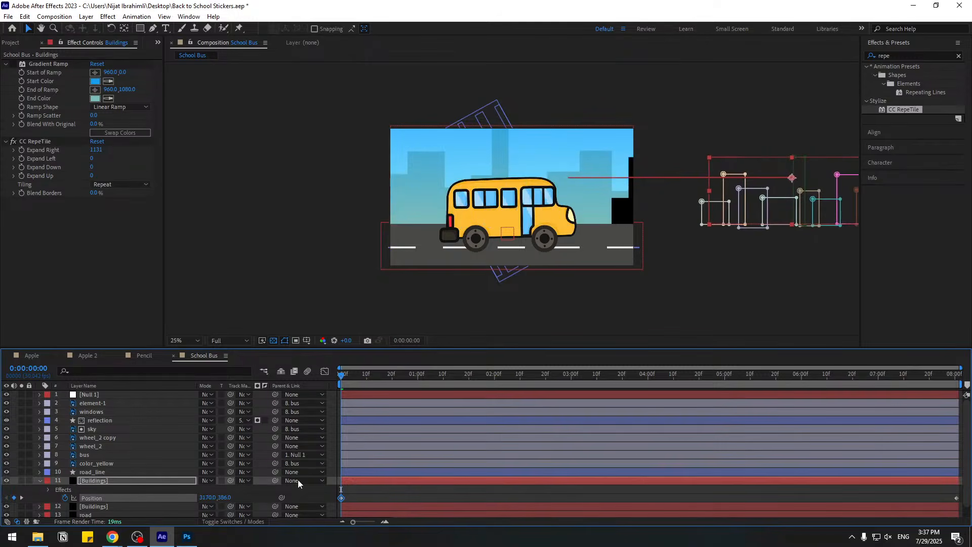
key("space")
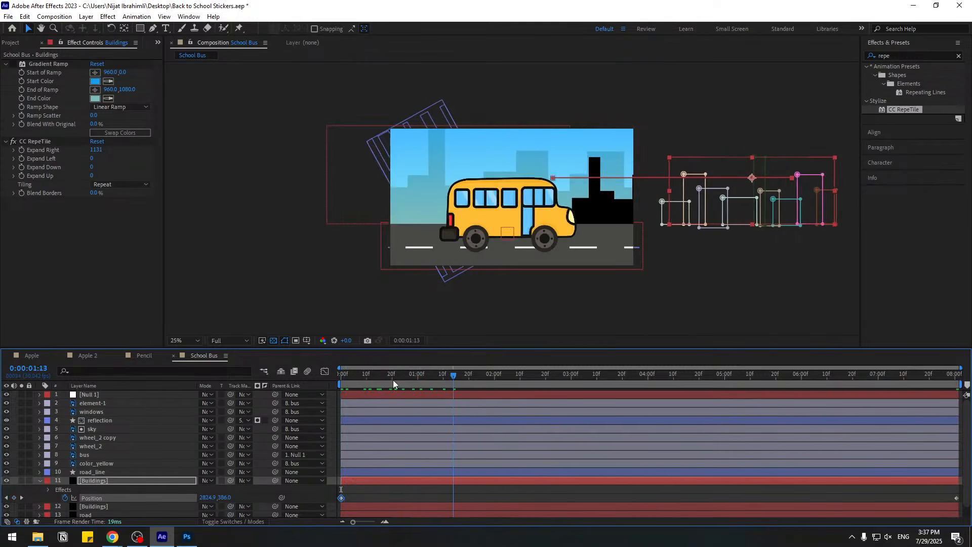
left_click_drag(99, 150, 559, 142)
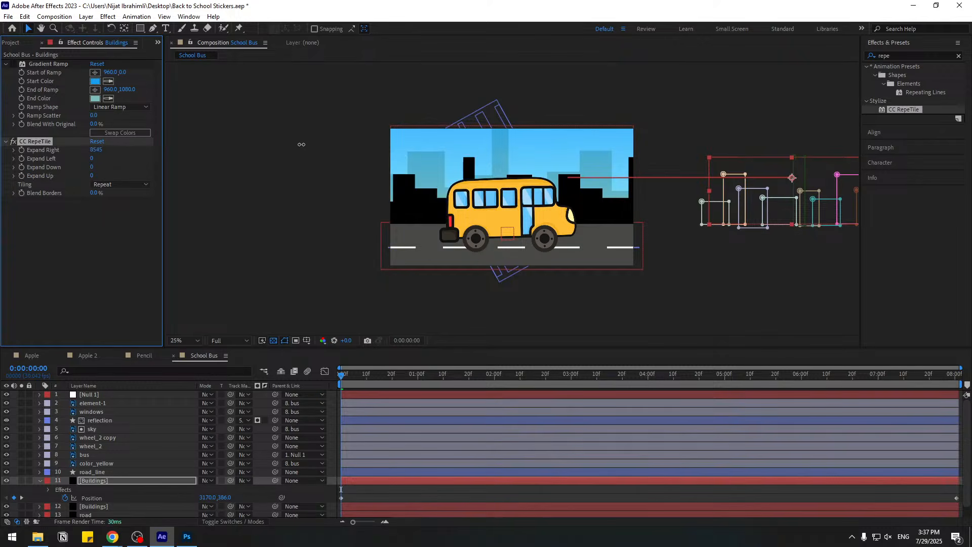
left_click_drag(301, 144, 360, 152)
left_click_drag(207, 498, 287, 499)
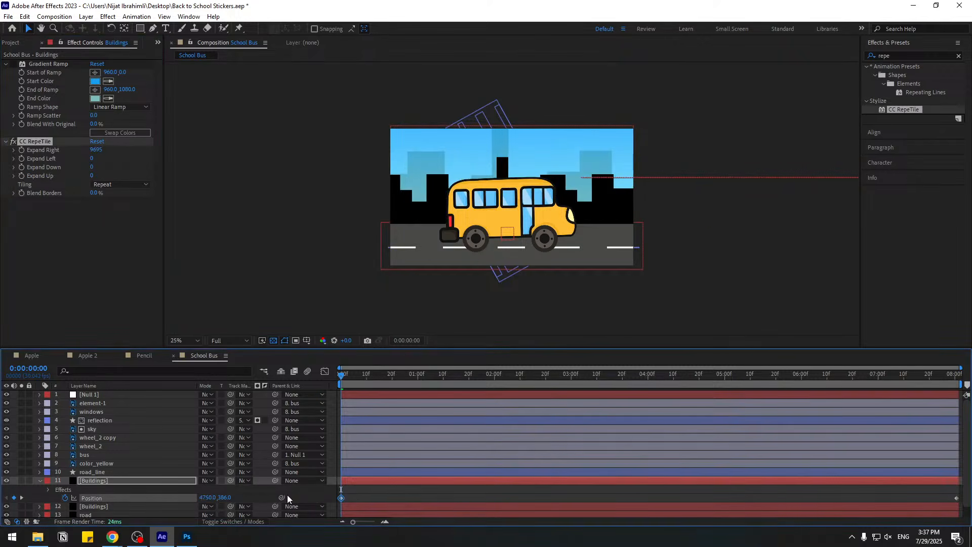
key("space")
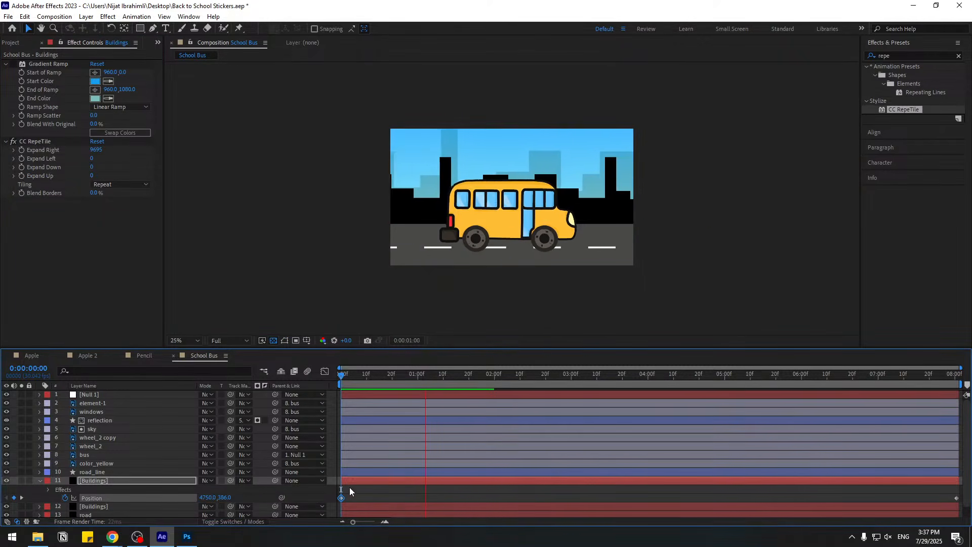
Step: Increase the front skyline's X position at the first frame to 6465 and play back the faster scroll
key("period")
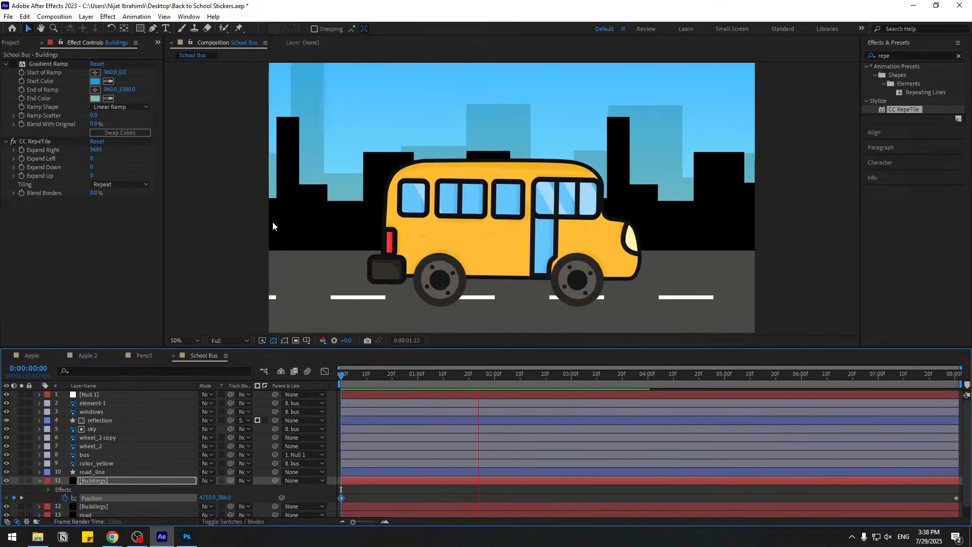
key("space")
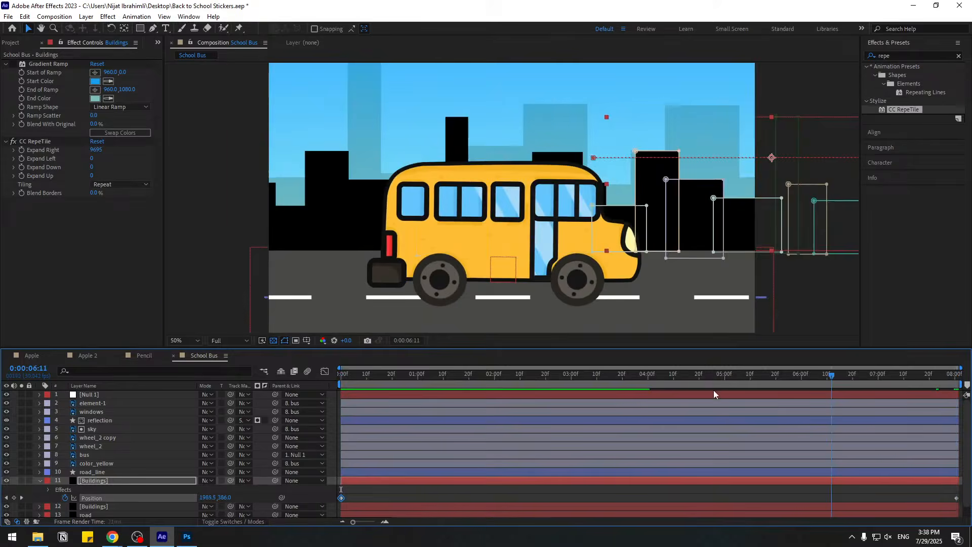
key("Home")
key("space")
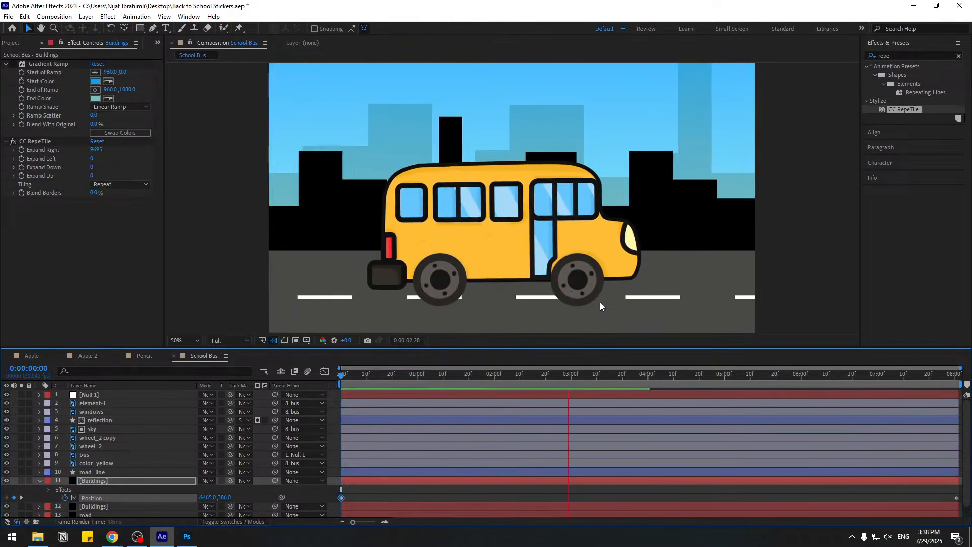
key("space")
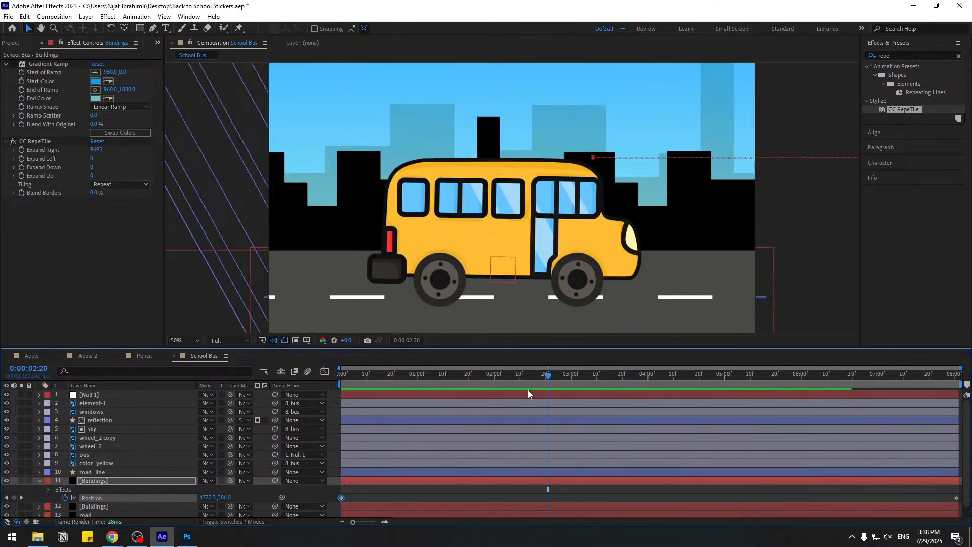
Step: Rename the front skyline layer as Buildings_front
left_click(96, 482)
key("Return")
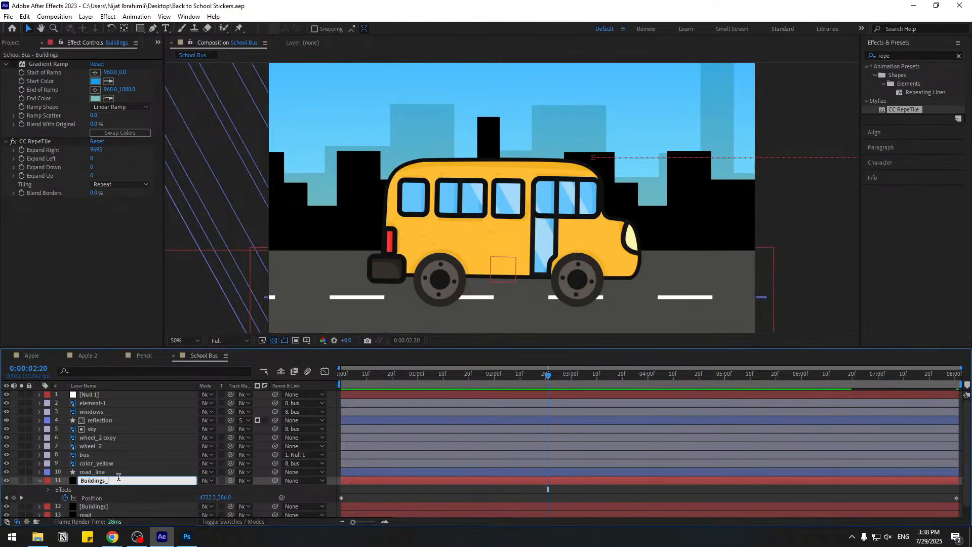
type("Buildings_front")
key("Return")
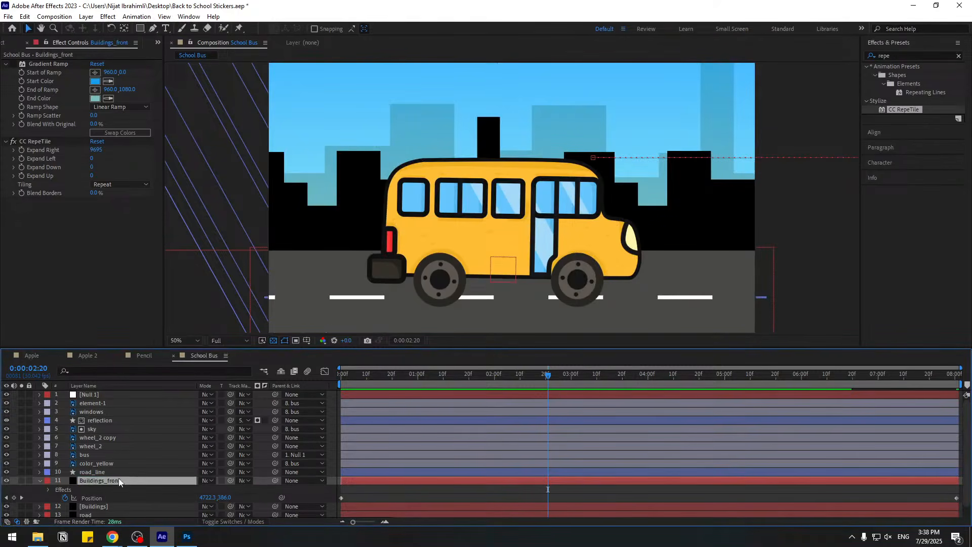
Step: Turn the Gradient Ramp back on for Buildings_front and add a Levels effect to the layer
left_click(12, 64)
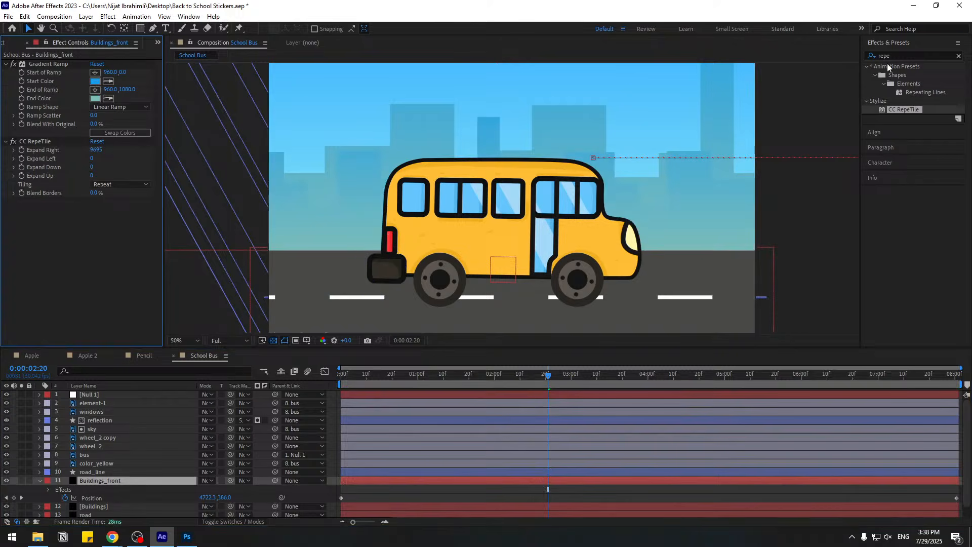
left_click(902, 55)
left_click(901, 55)
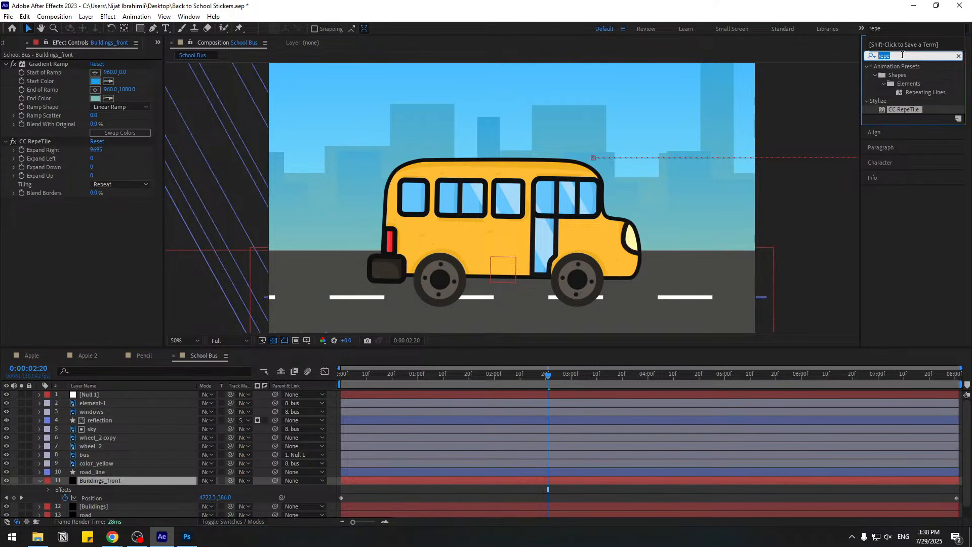
type("level")
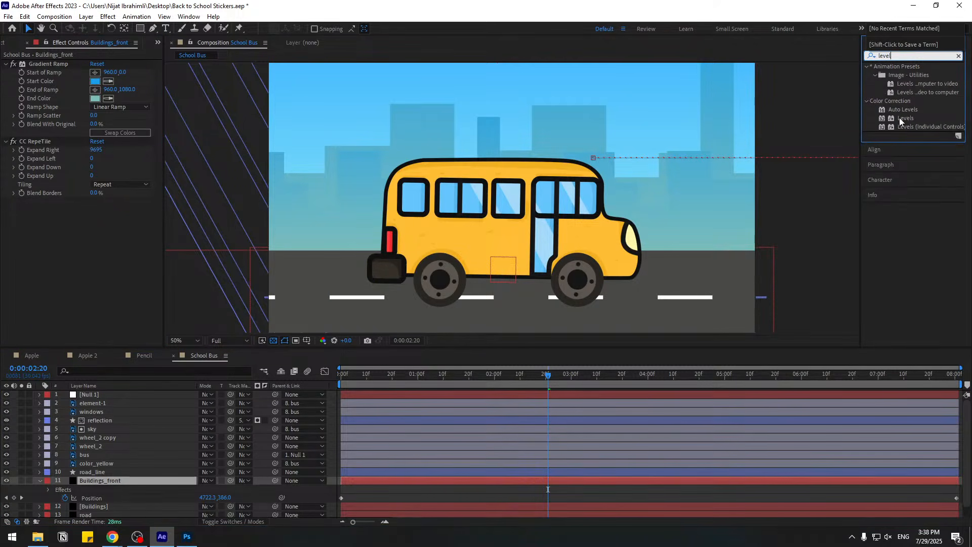
left_click_drag(904, 113, 117, 482)
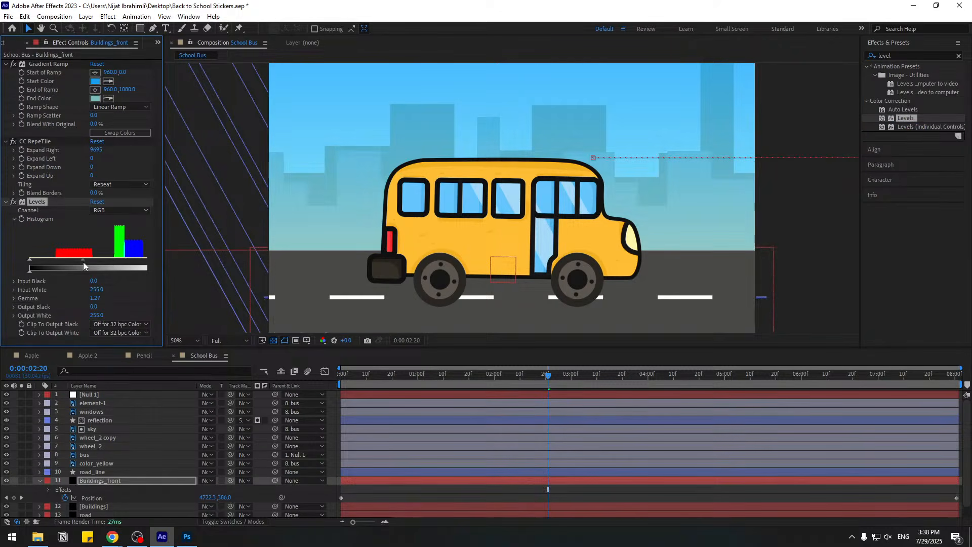
Step: Darken Buildings_front with Levels Gamma 0.76 and Input White 262.6, then preview the scene and save the project
left_click_drag(83, 262, 103, 296)
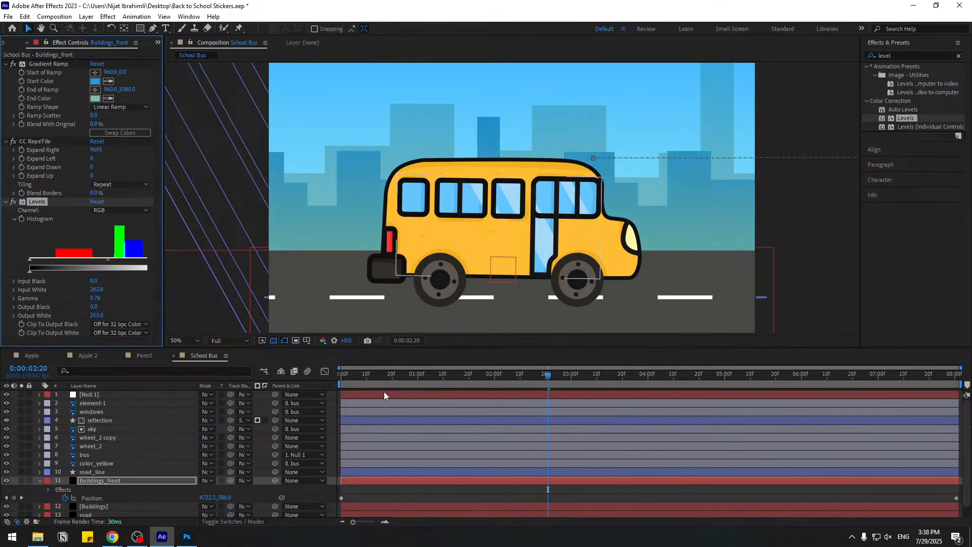
key("space")
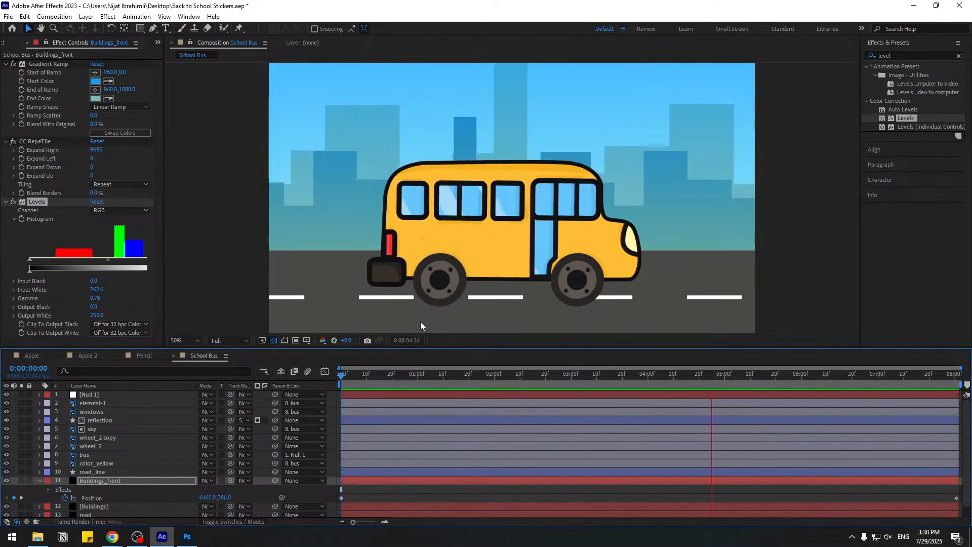
key("ctrl+s")
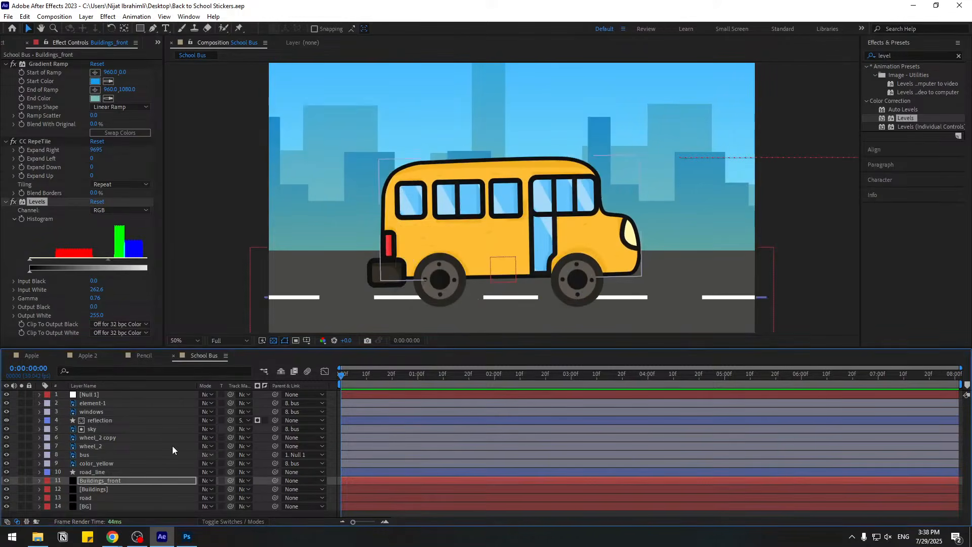
Step: Create a new adjustment layer and place it above all other layers in the School Bus composition
left_click(86, 17)
mouse_move(99, 29)
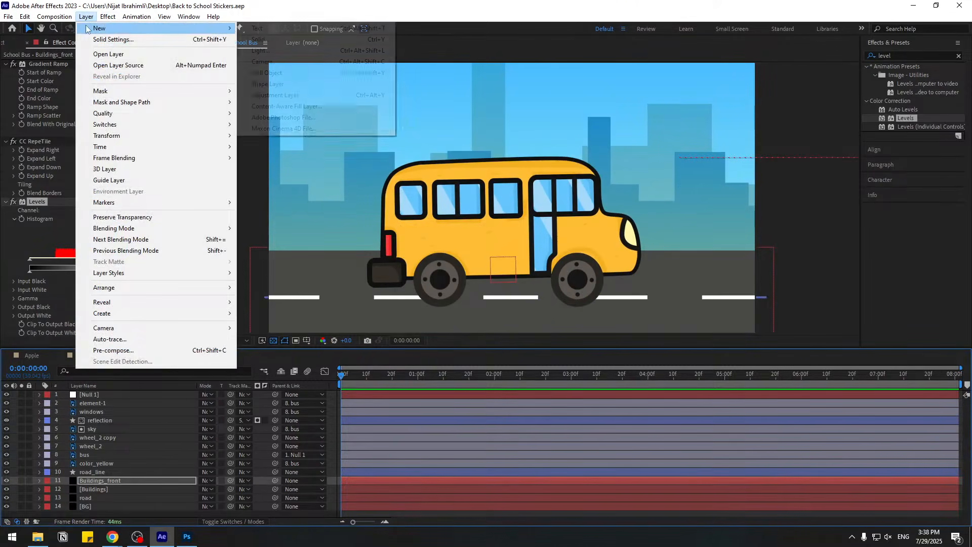
left_click(291, 95)
left_click_drag(92, 479, 127, 395)
Step: Find the Lens Flare effect and apply it to Adjustment Layer 1
left_click(900, 62)
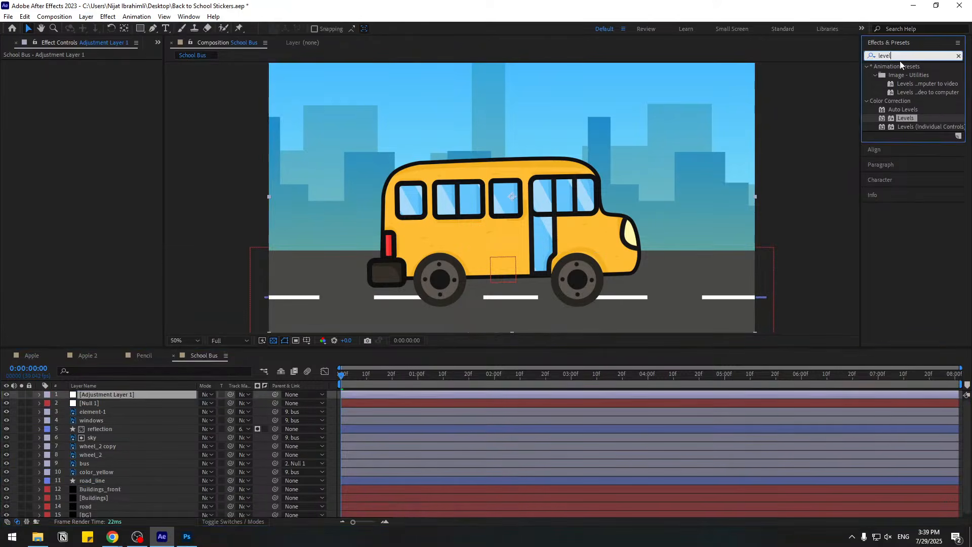
key("BackSpace")
key("BackSpace")
key("BackSpace")
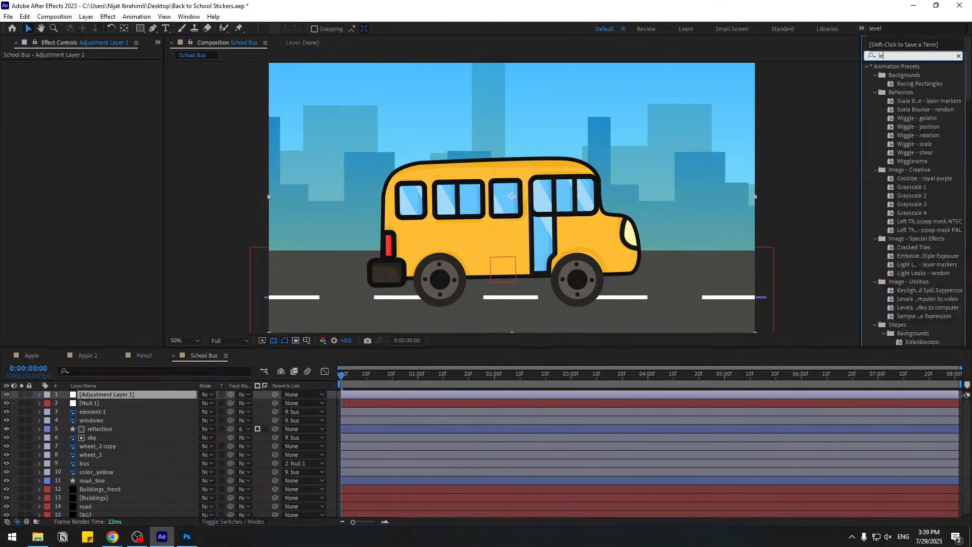
type("ns")
left_click_drag(902, 109, 104, 398)
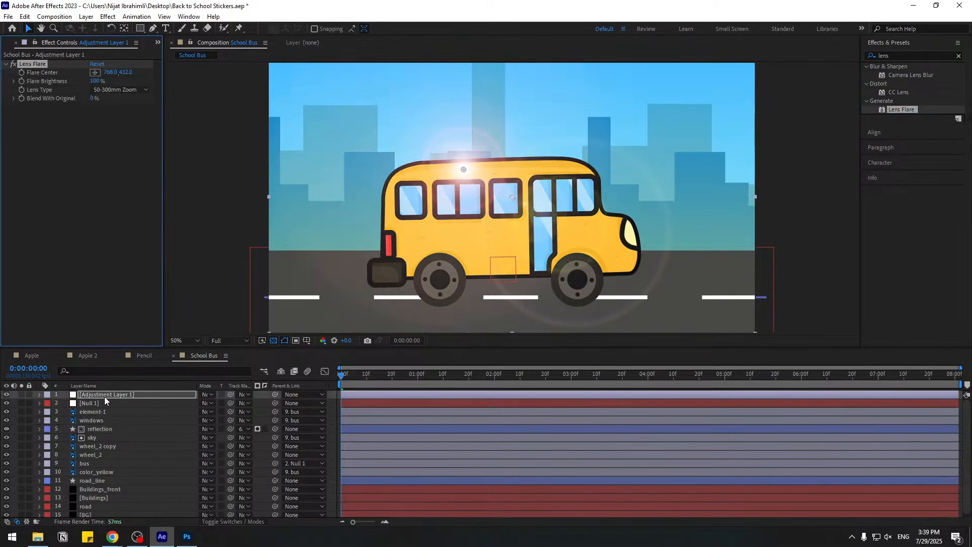
Step: Set the lens flare to the 105mm Prime type, centre it at 1880, 74 in the sky, and raise its brightness to 127%
left_click(112, 90)
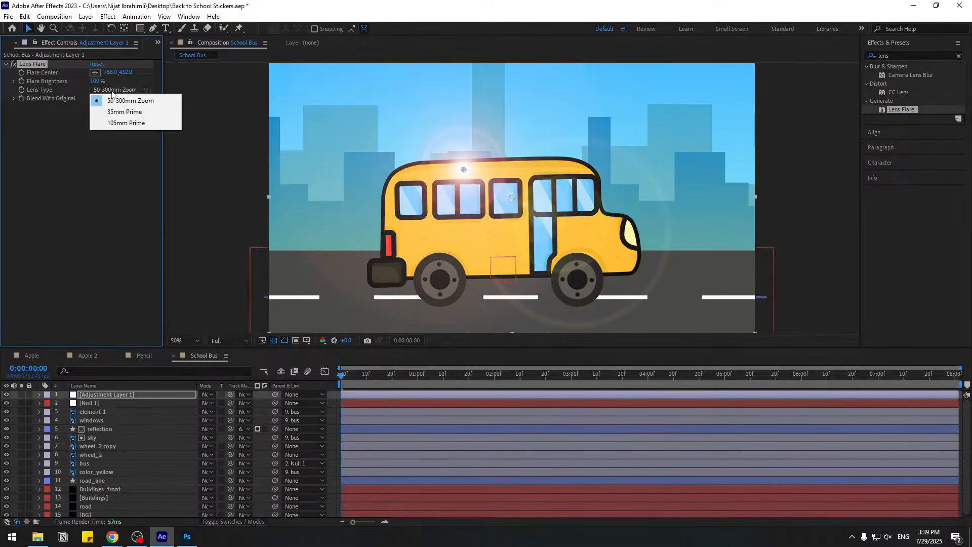
left_click(113, 124)
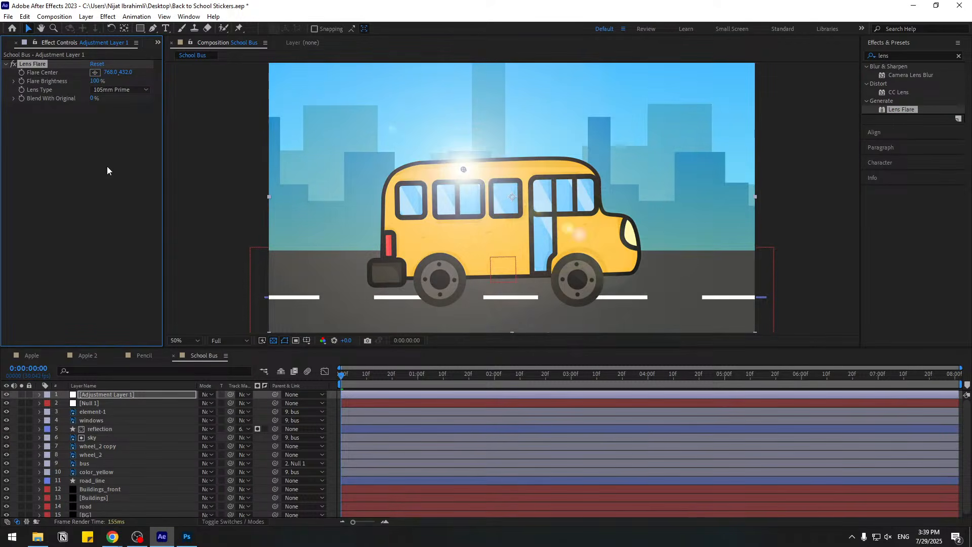
left_click_drag(469, 172, 748, 82)
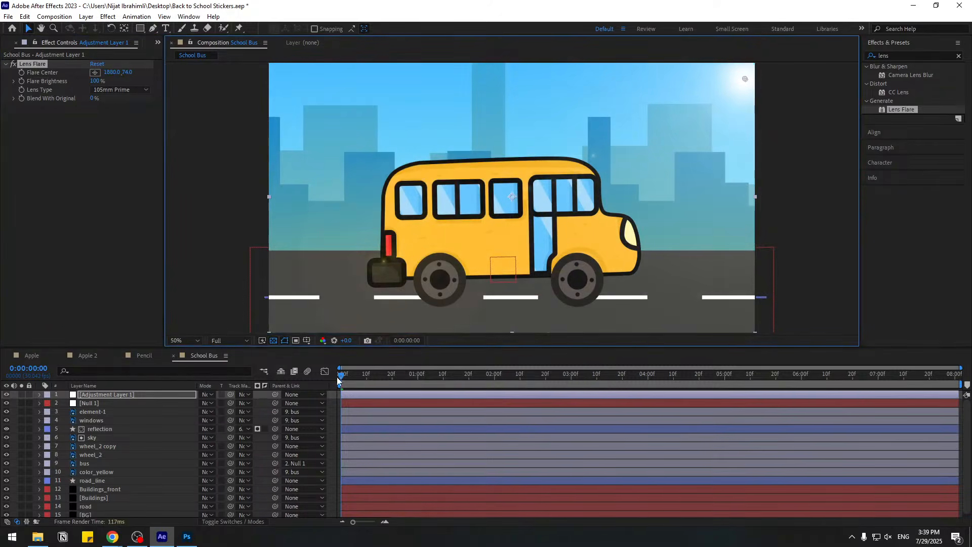
left_click_drag(355, 375, 568, 374)
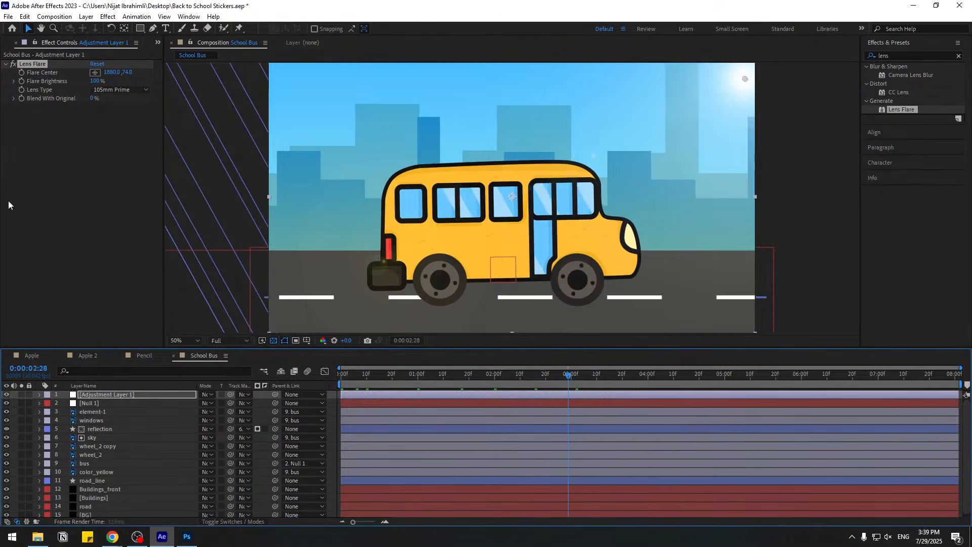
left_click_drag(98, 82, 112, 82)
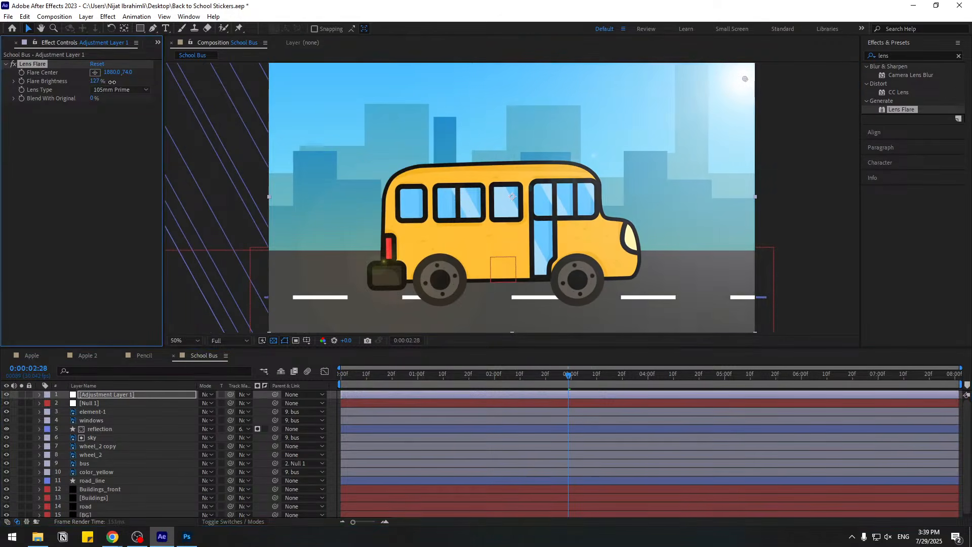